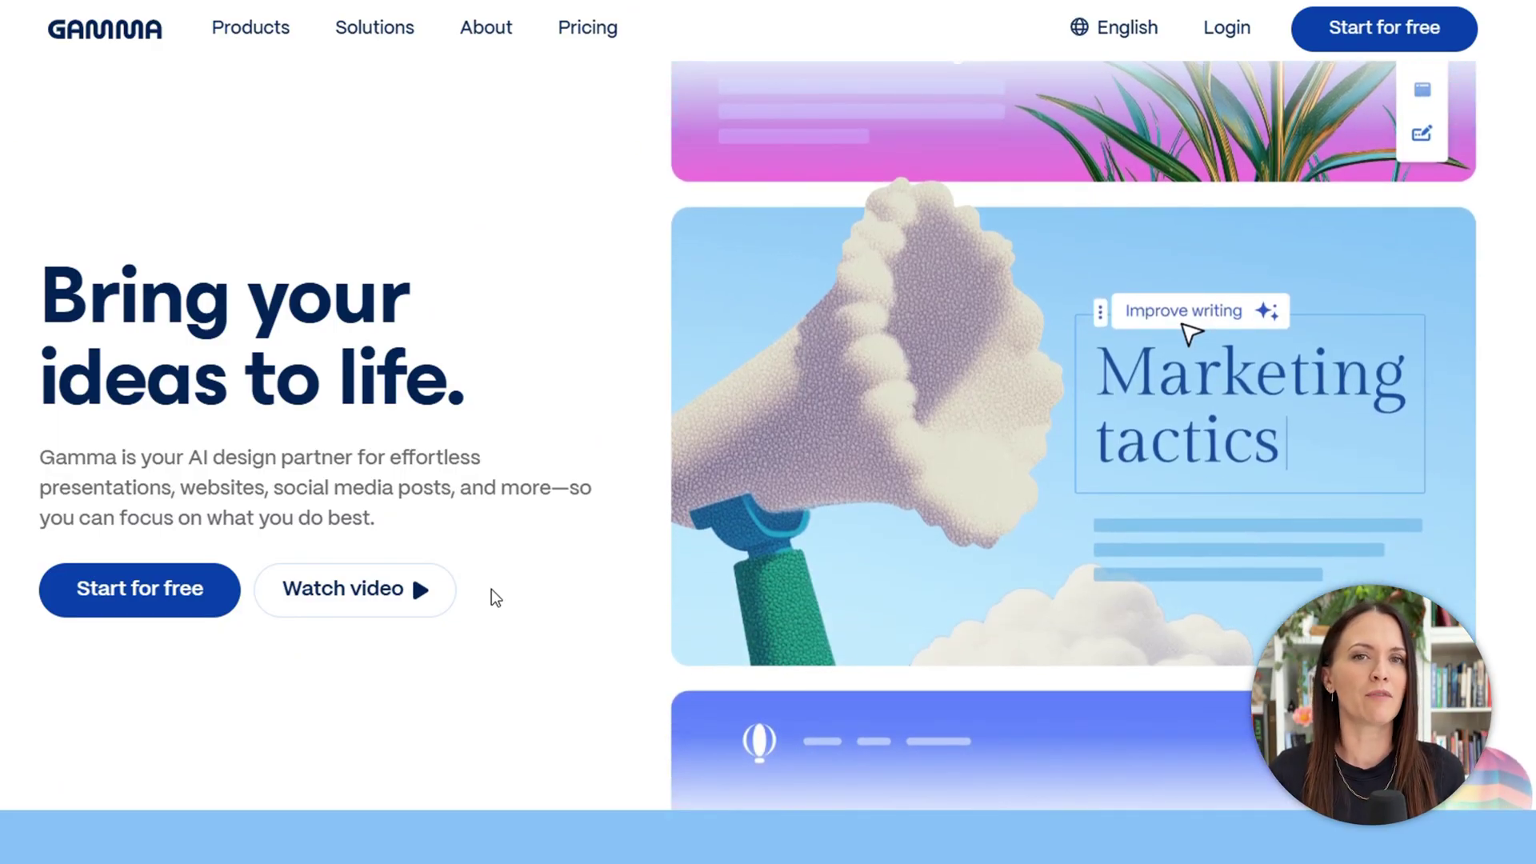
Scroll down through the Gamma homepage product cards.
scroll(492, 589, down, 10)
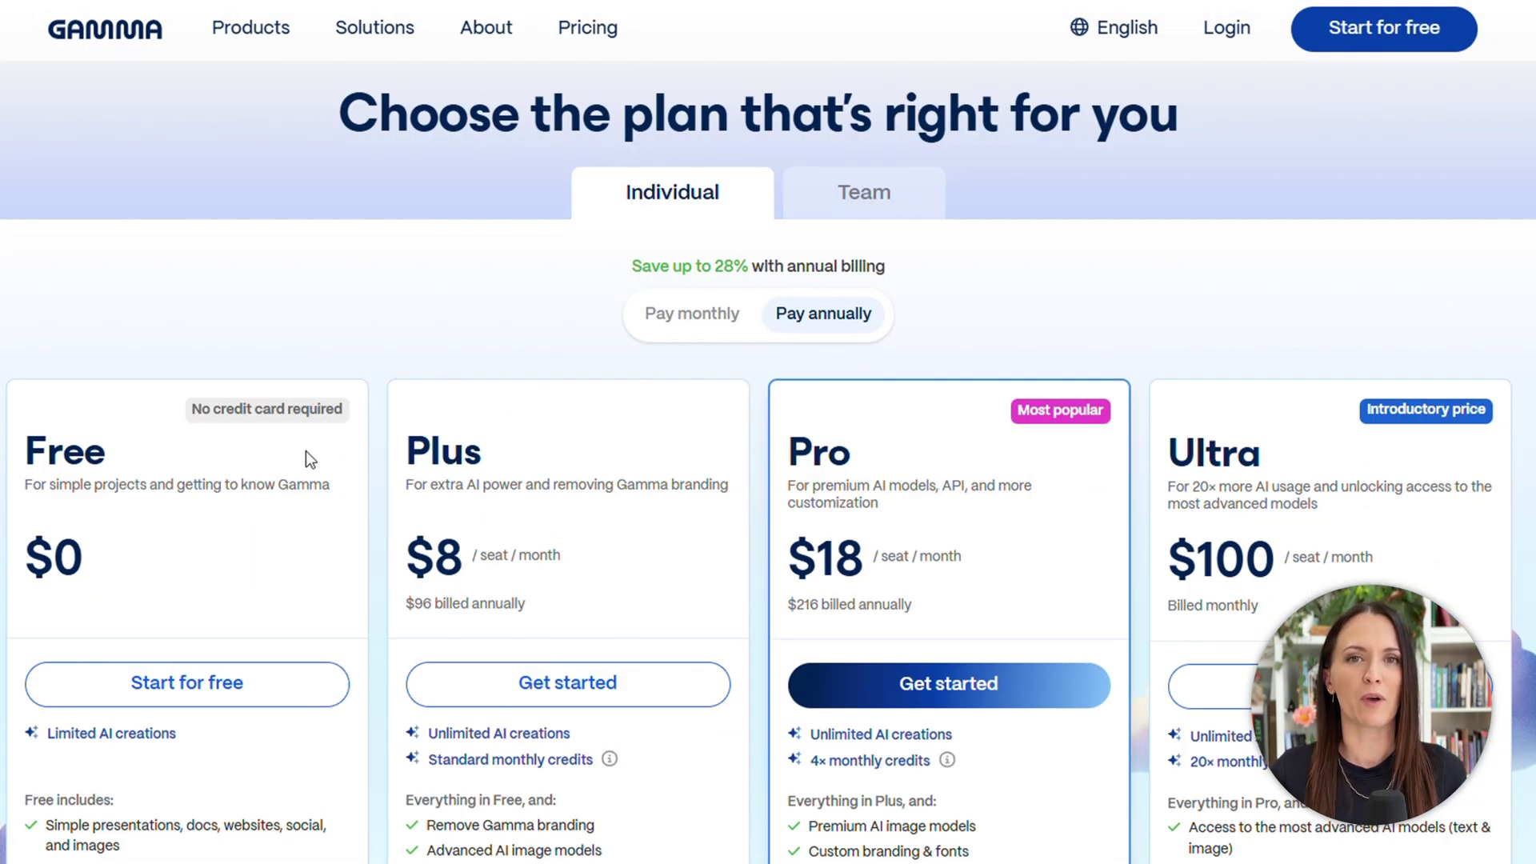
scroll(182, 412, down, 3)
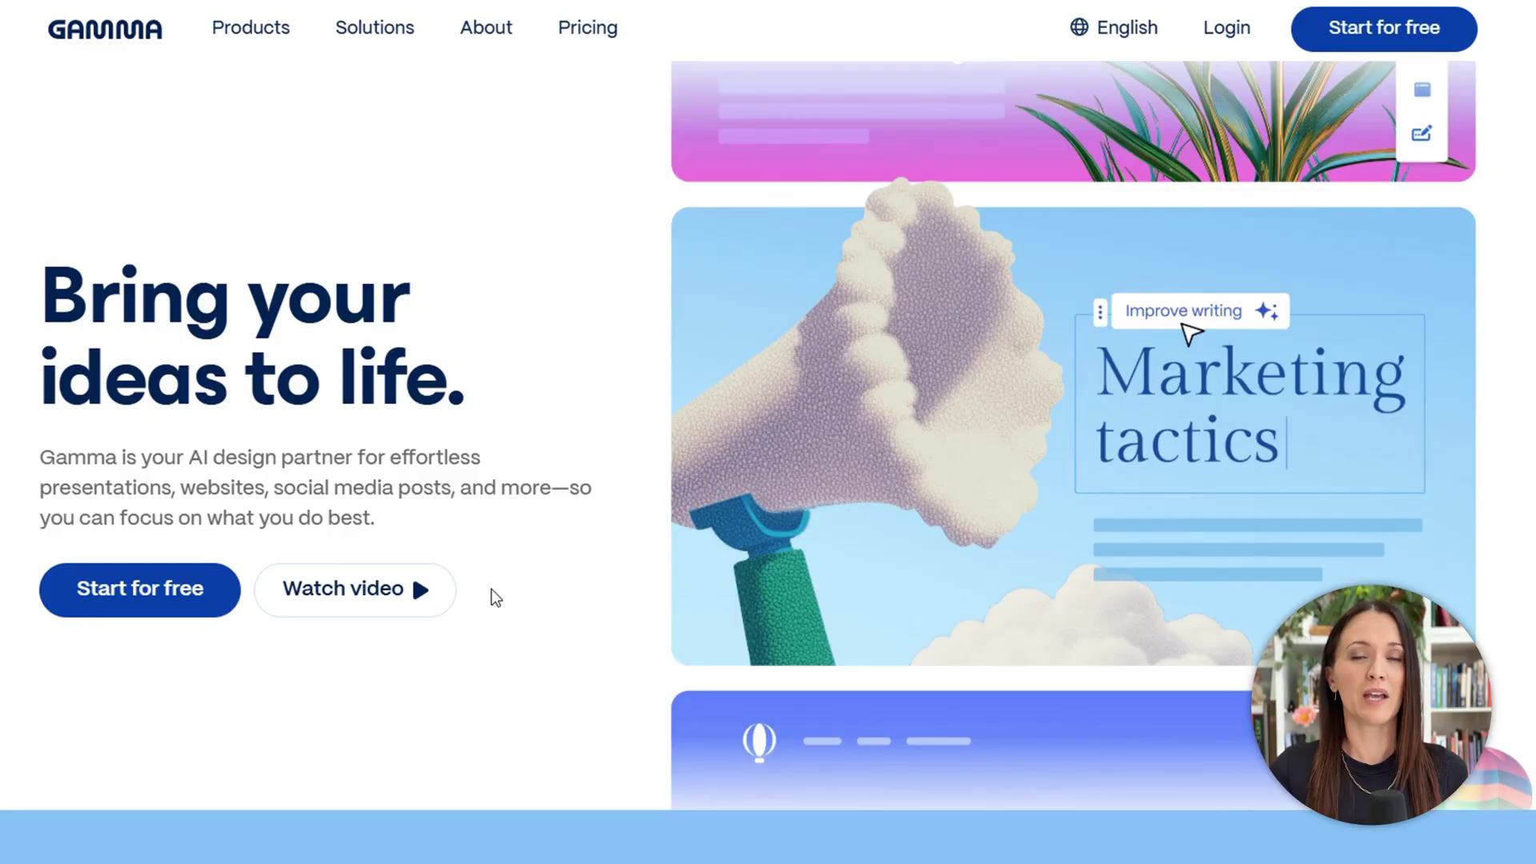
scroll(491, 589, down, 10)
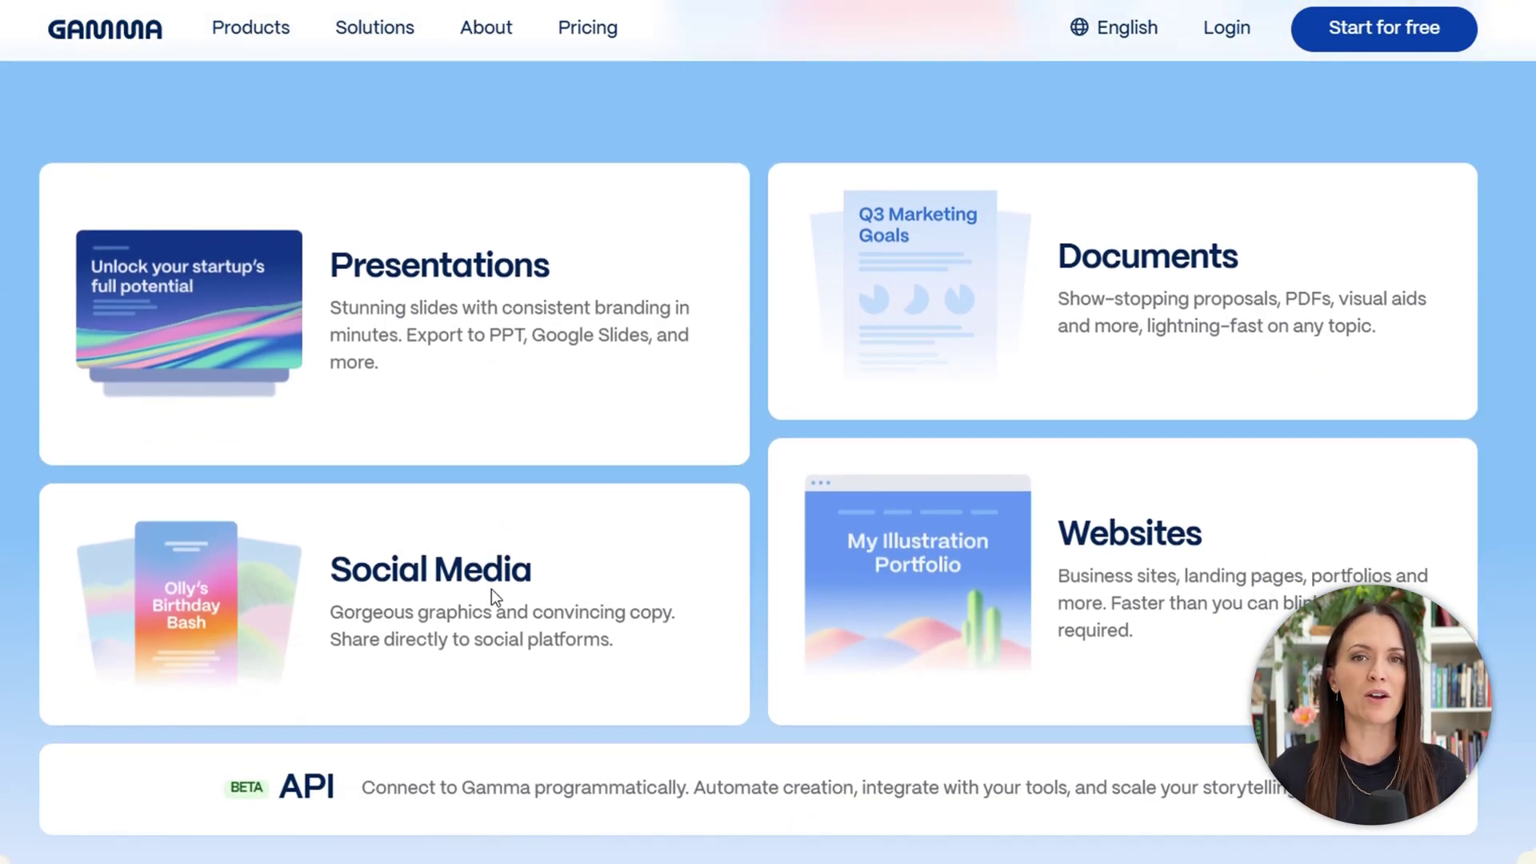
scroll(1160, 611, down, 12)
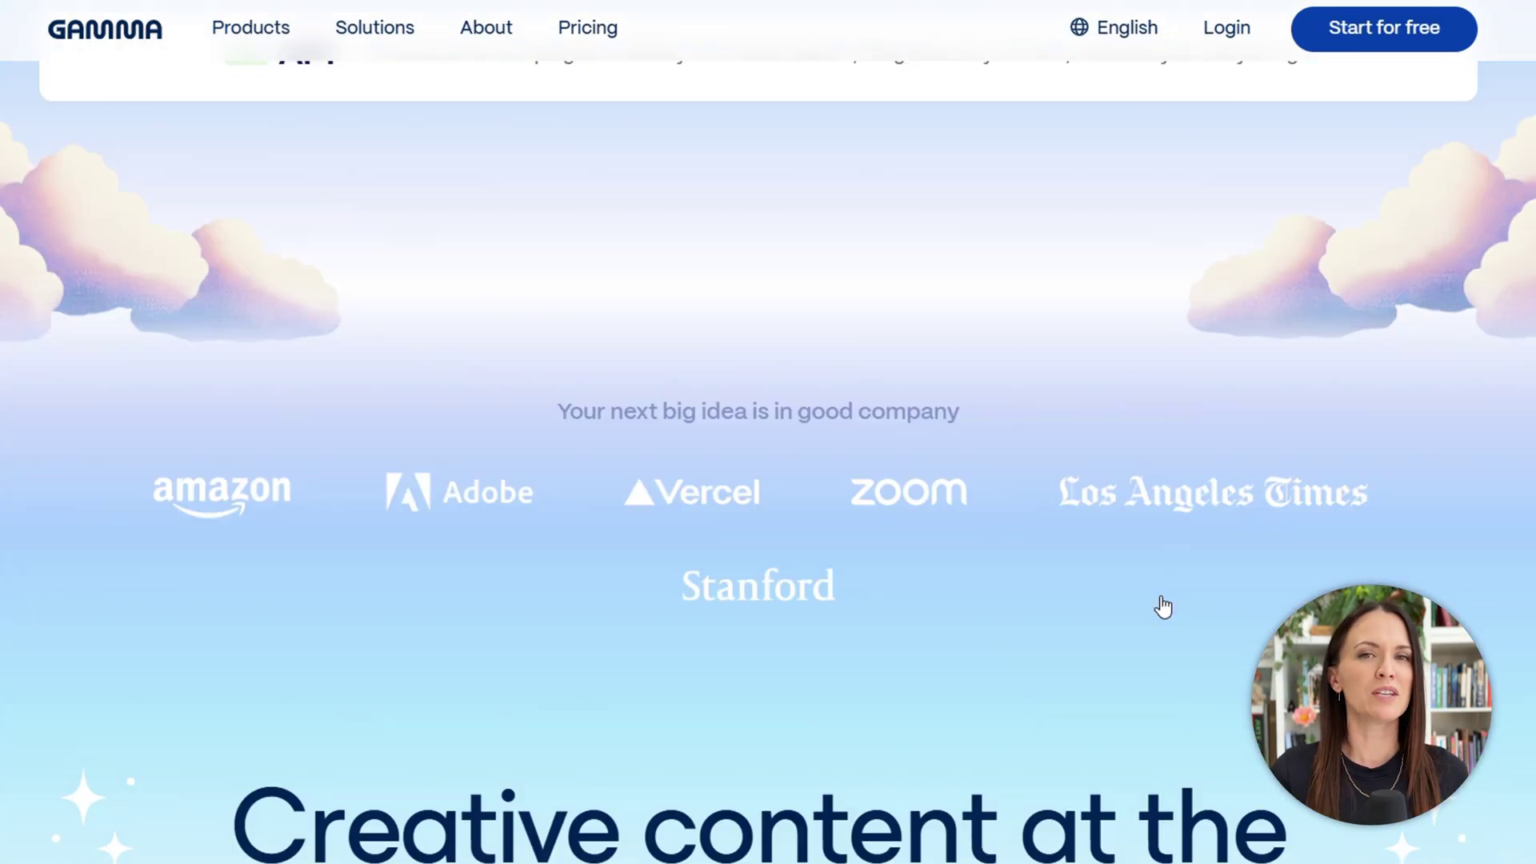
scroll(1164, 607, down, 6)
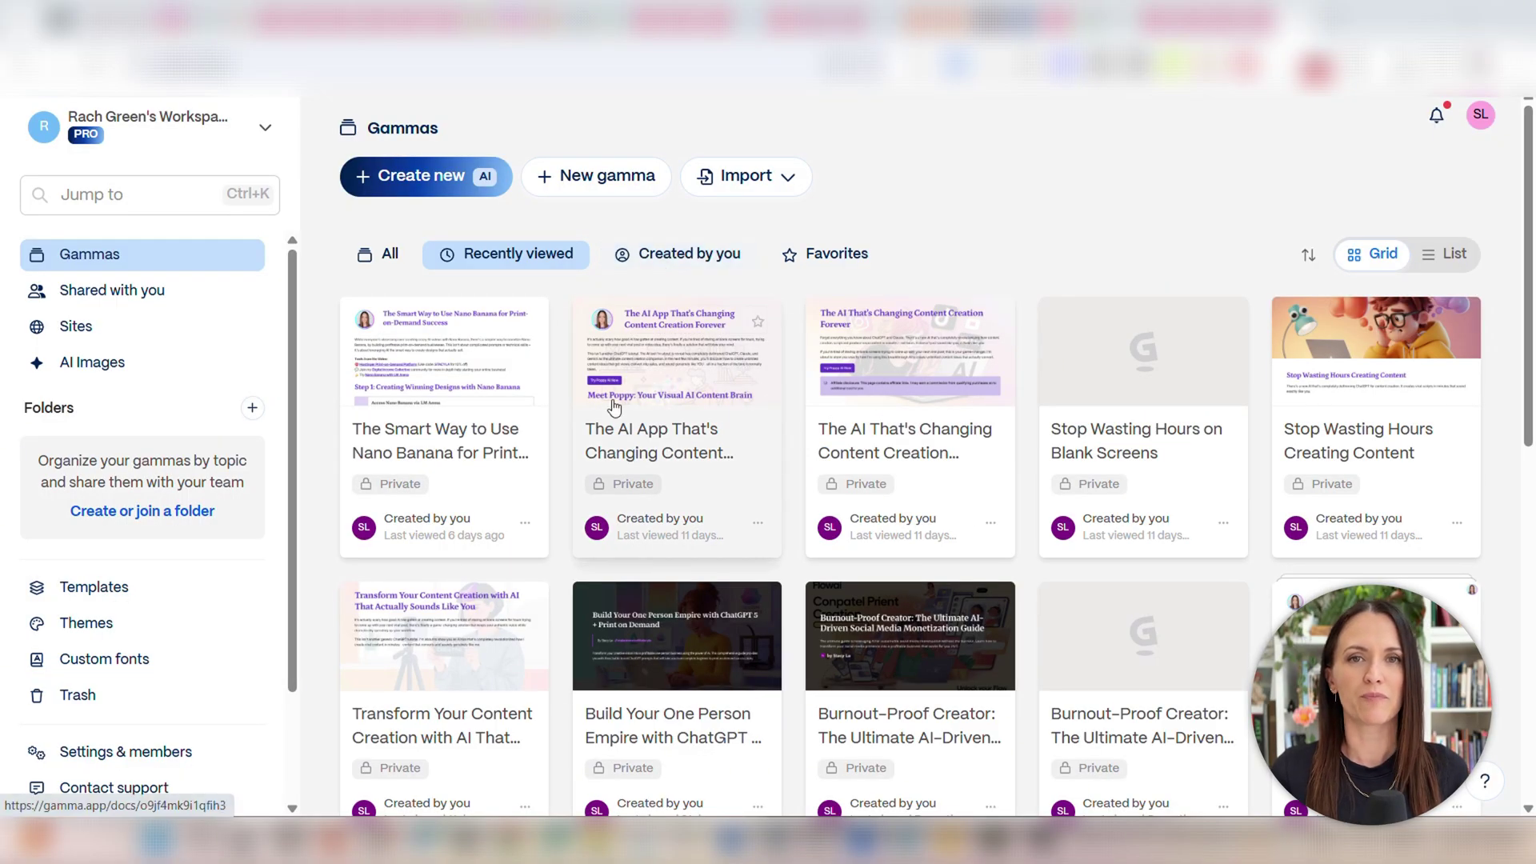
Start a new gamma with AI and reach the Generate page.
click(430, 194)
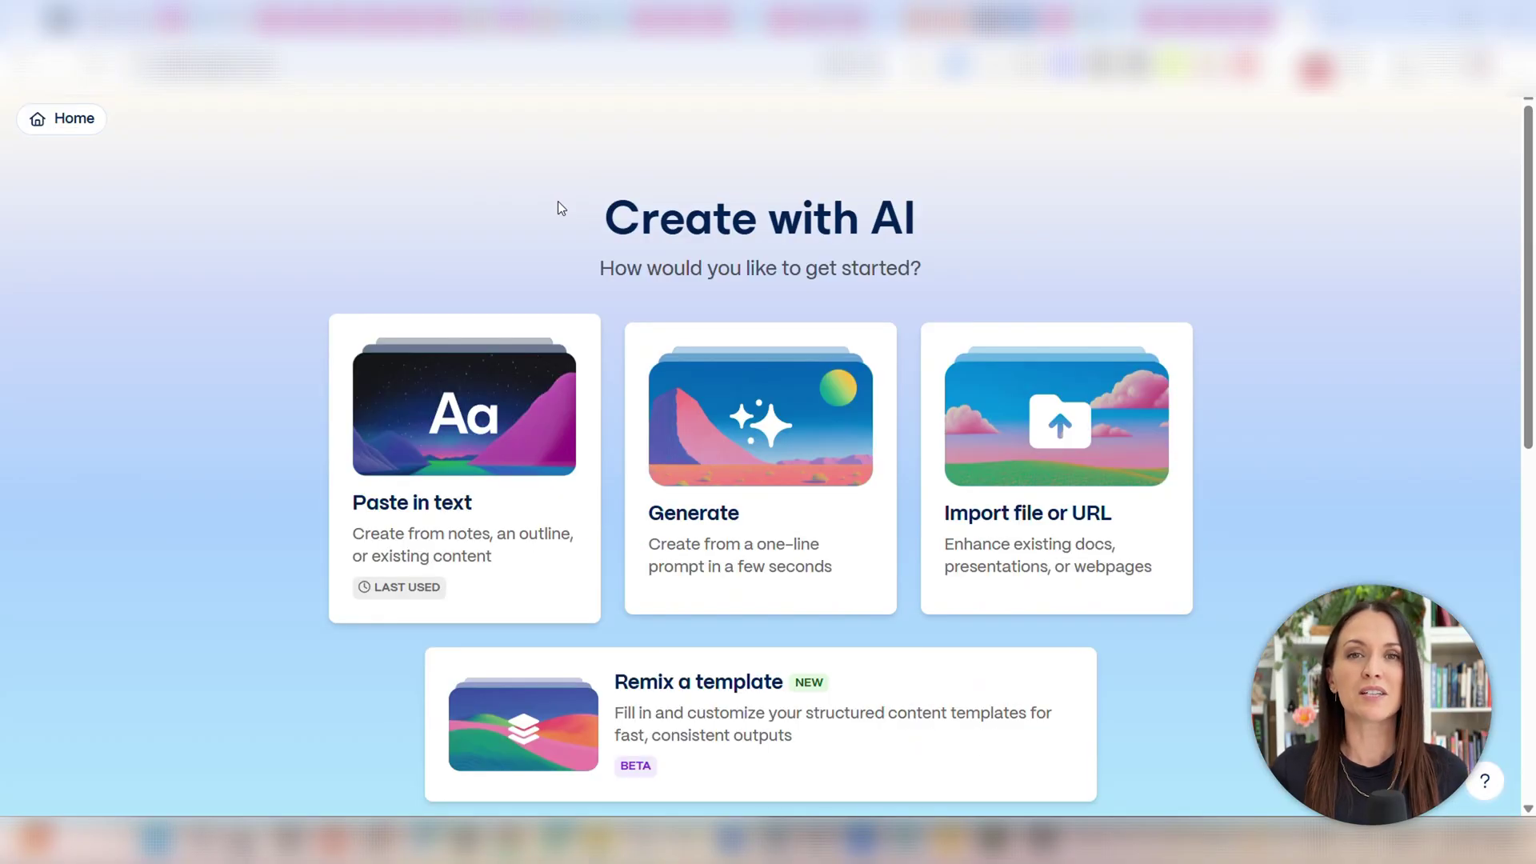
scroll(1040, 396, down, 1)
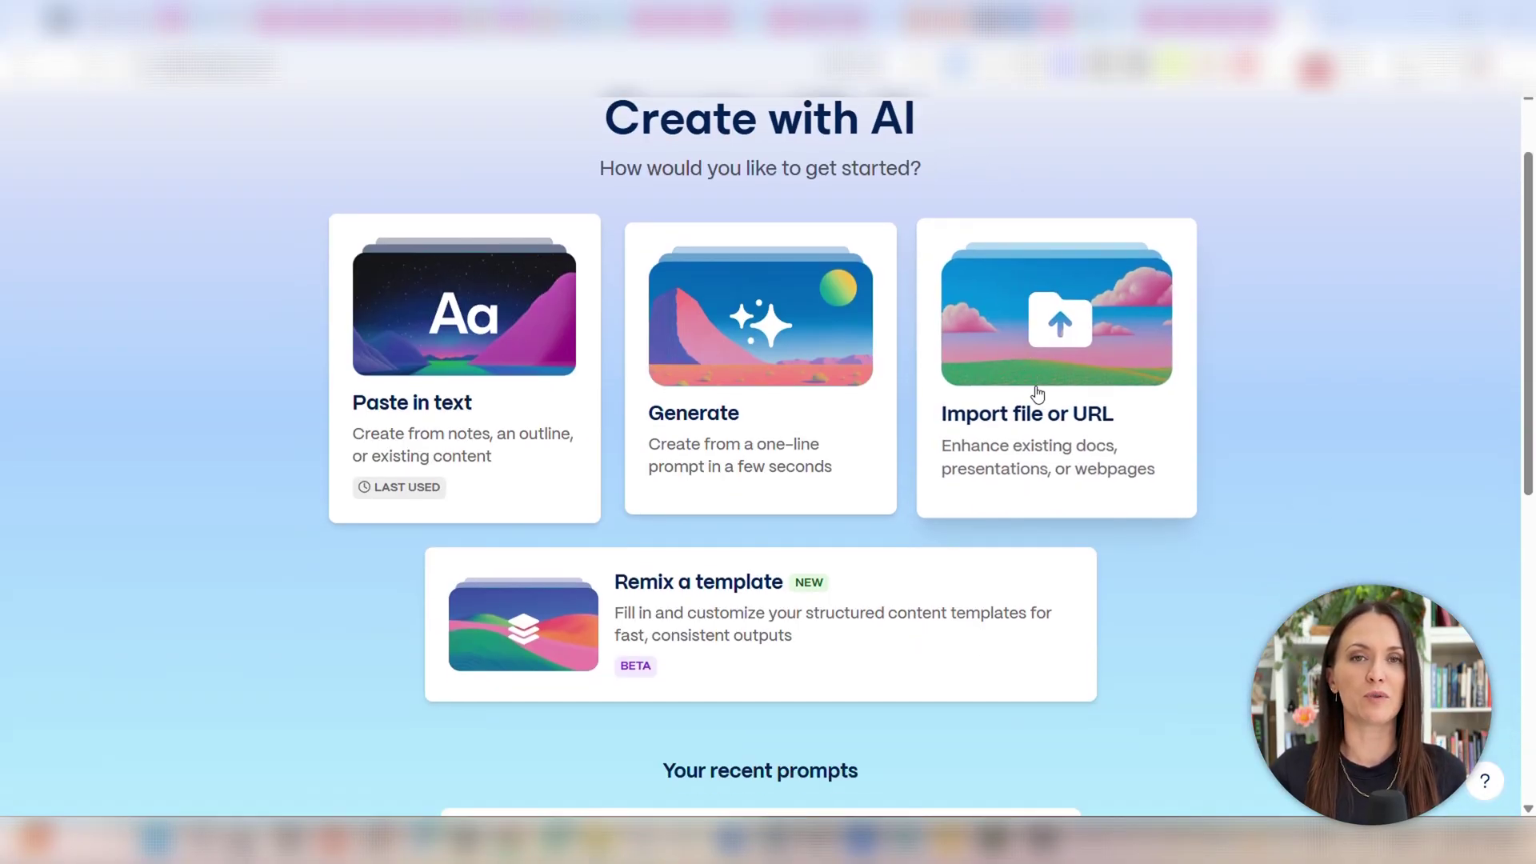
scroll(891, 302, up, 1)
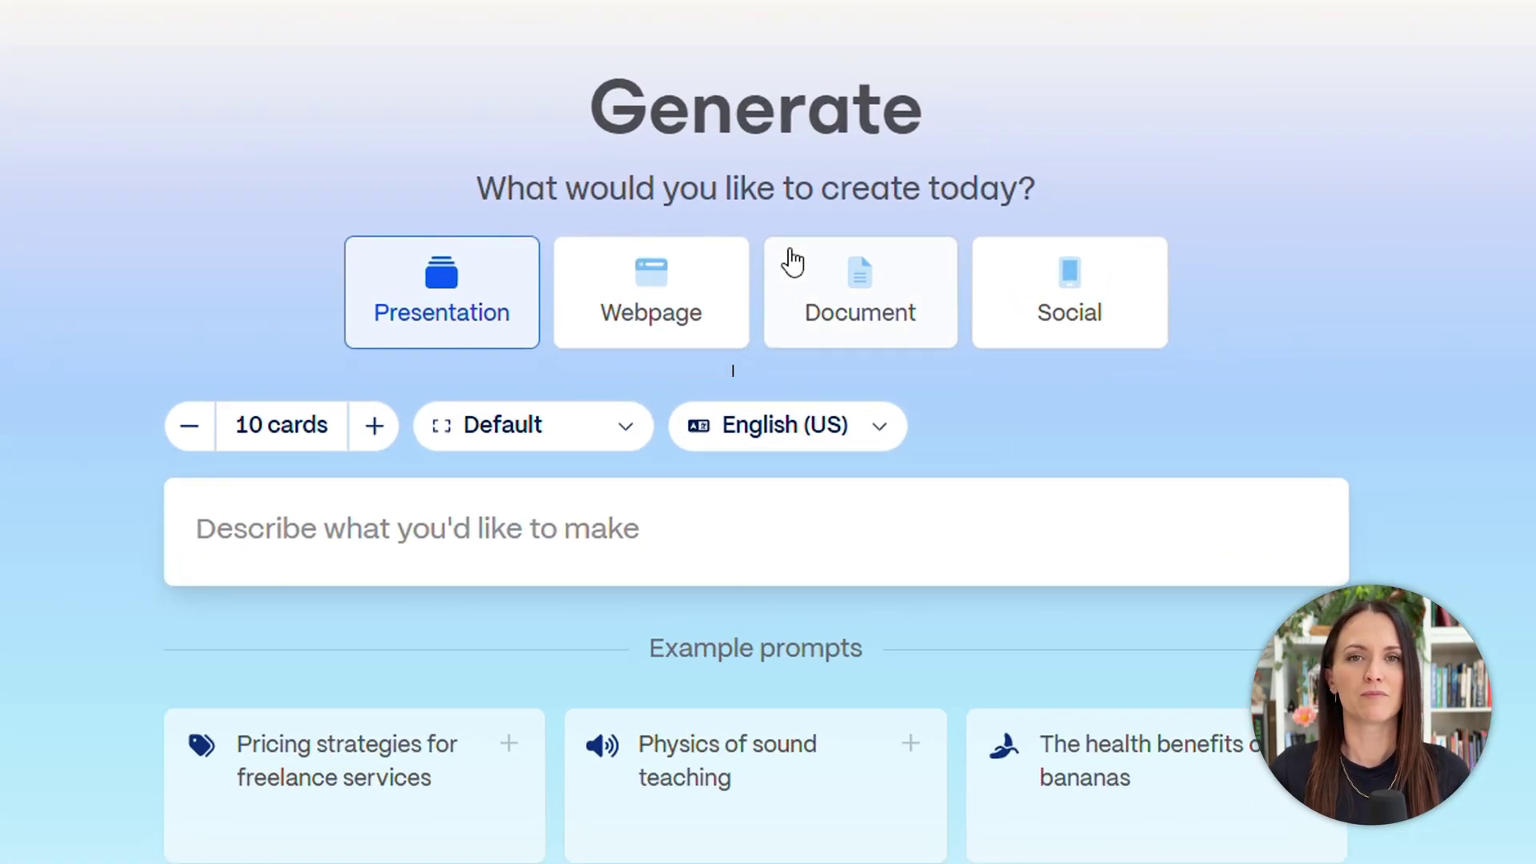
Set up a 5-card Letter-size Document and begin typing the rooftop gardening prompt.
click(890, 336)
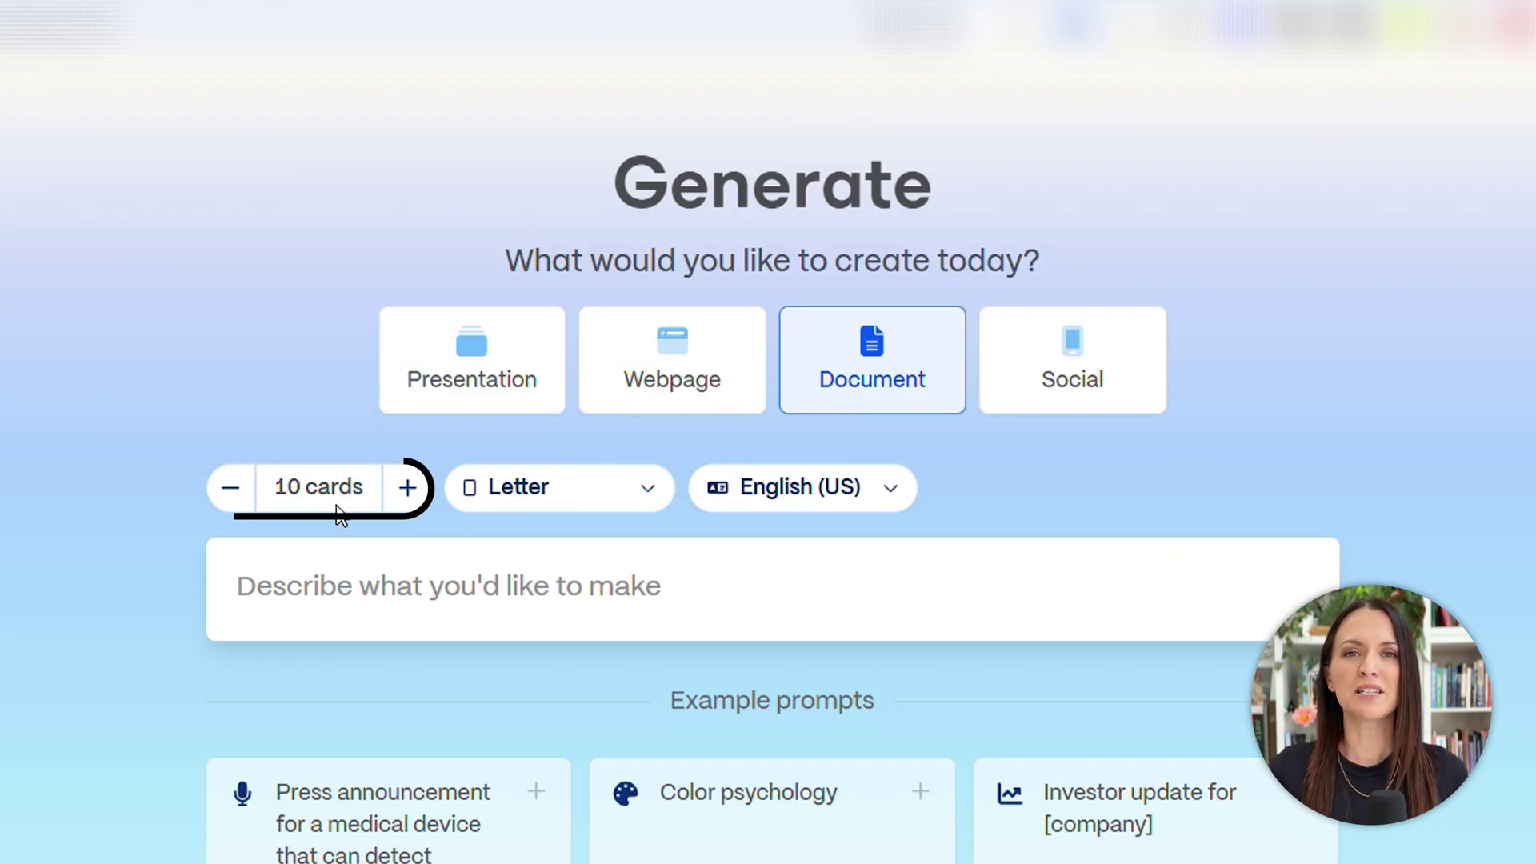
click(228, 490)
click(228, 490)
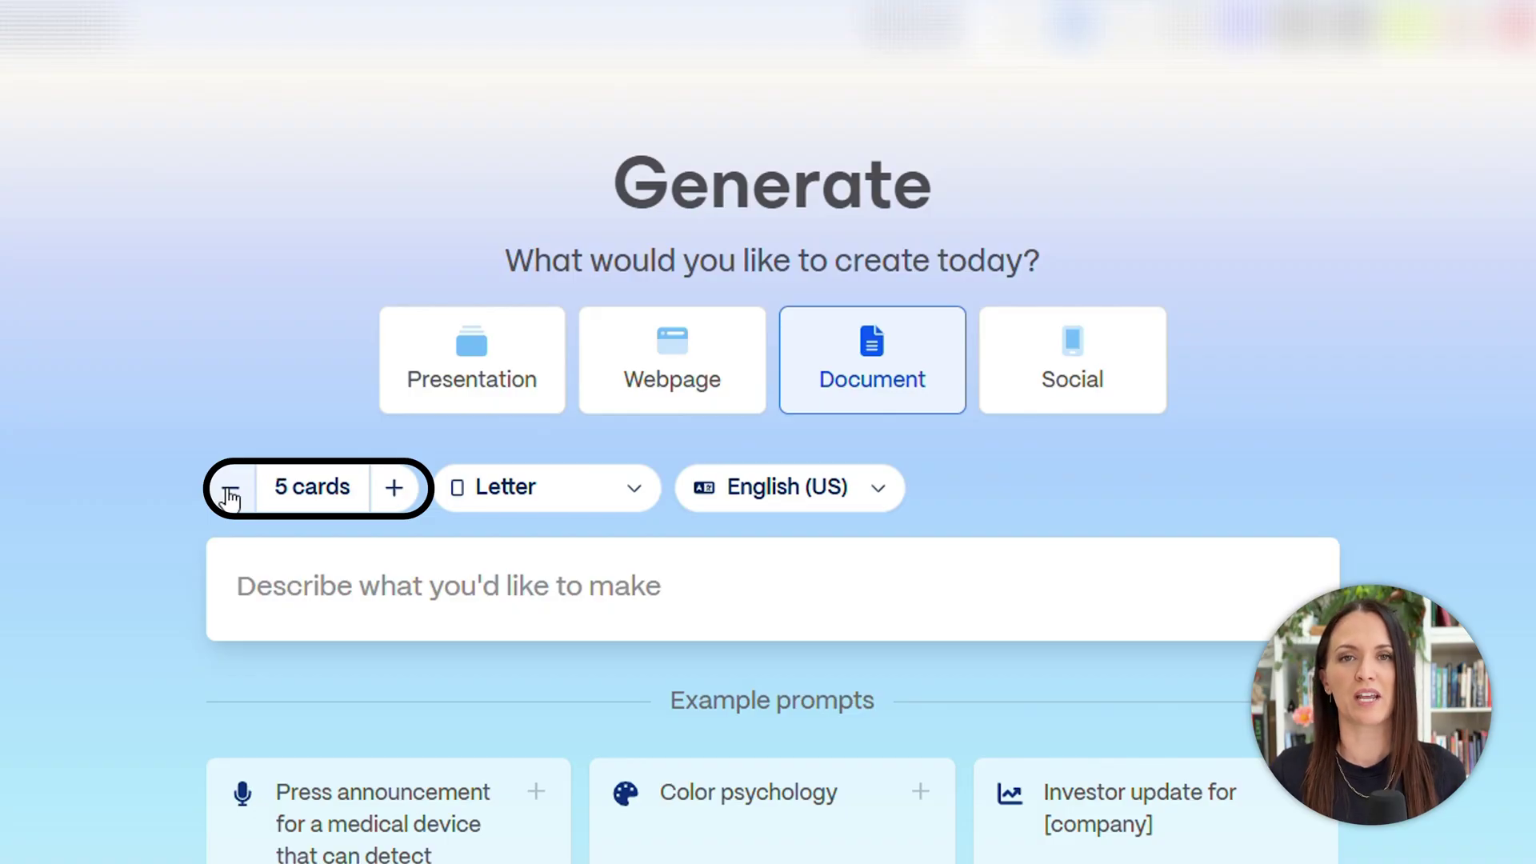
click(549, 505)
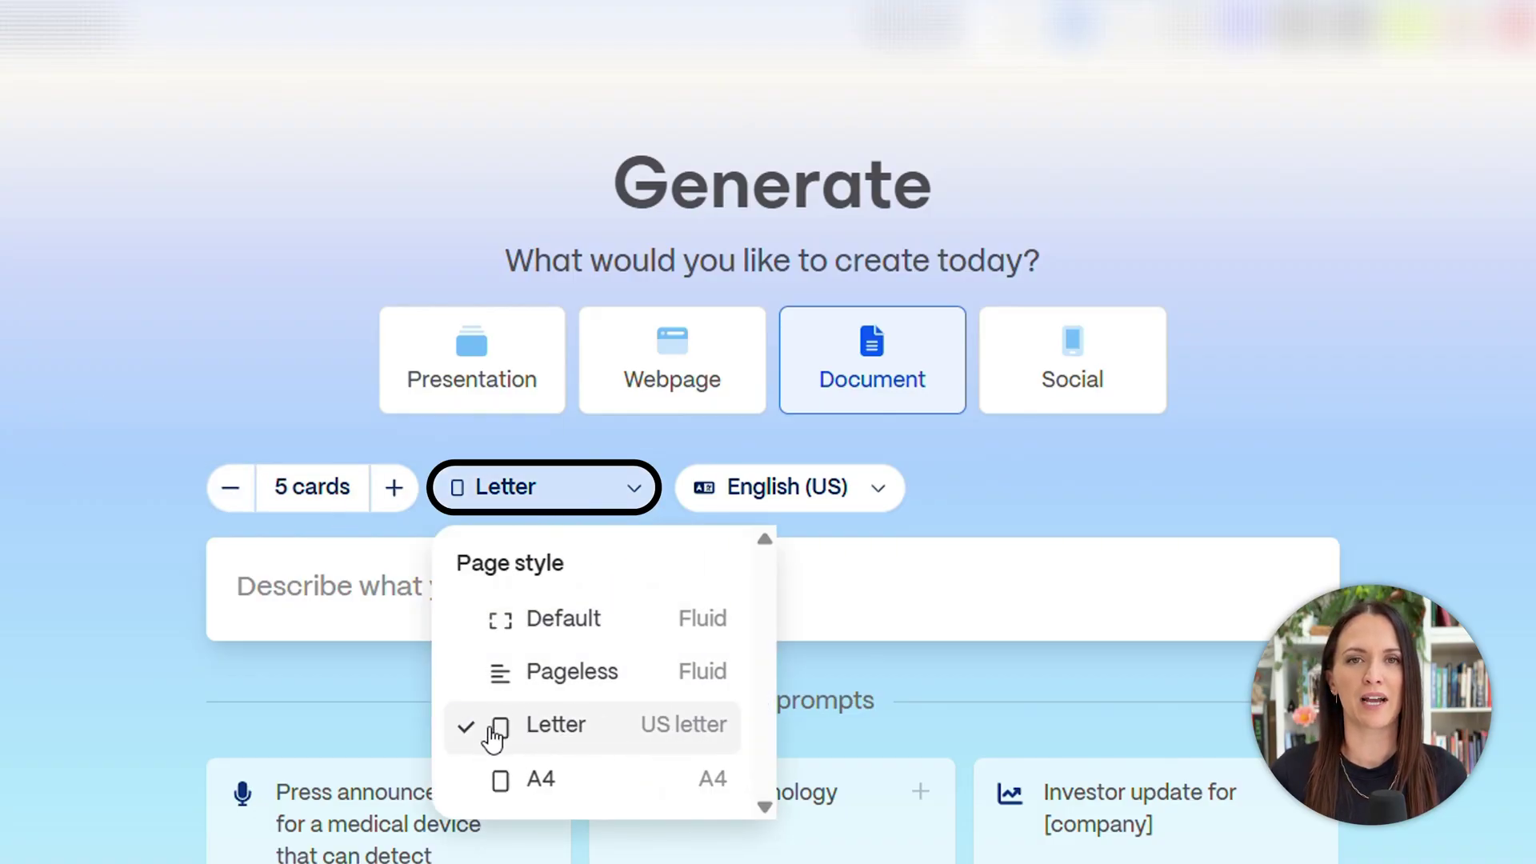
click(596, 726)
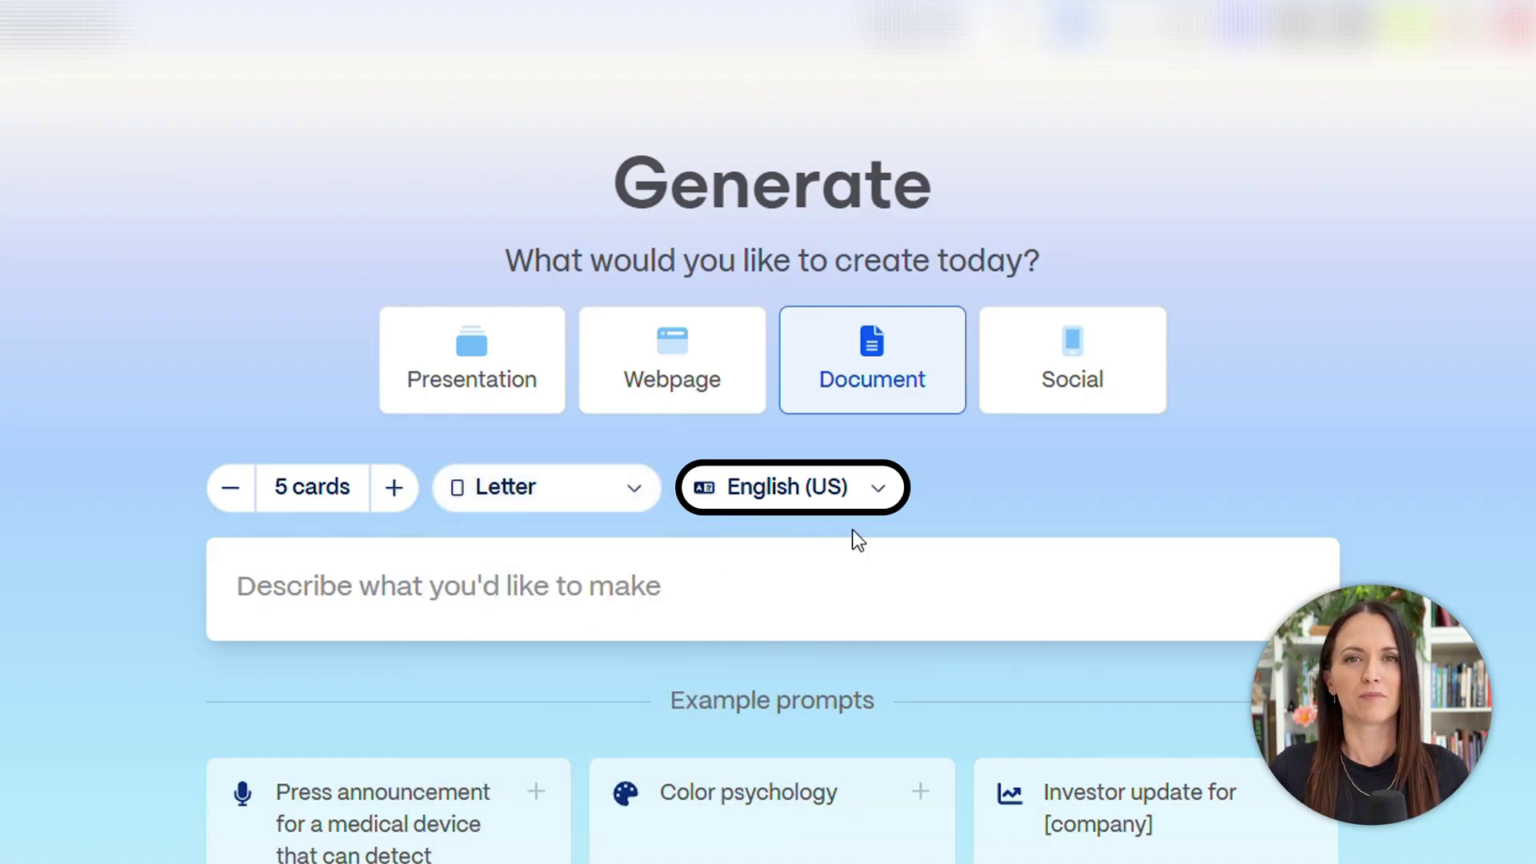
click(496, 600)
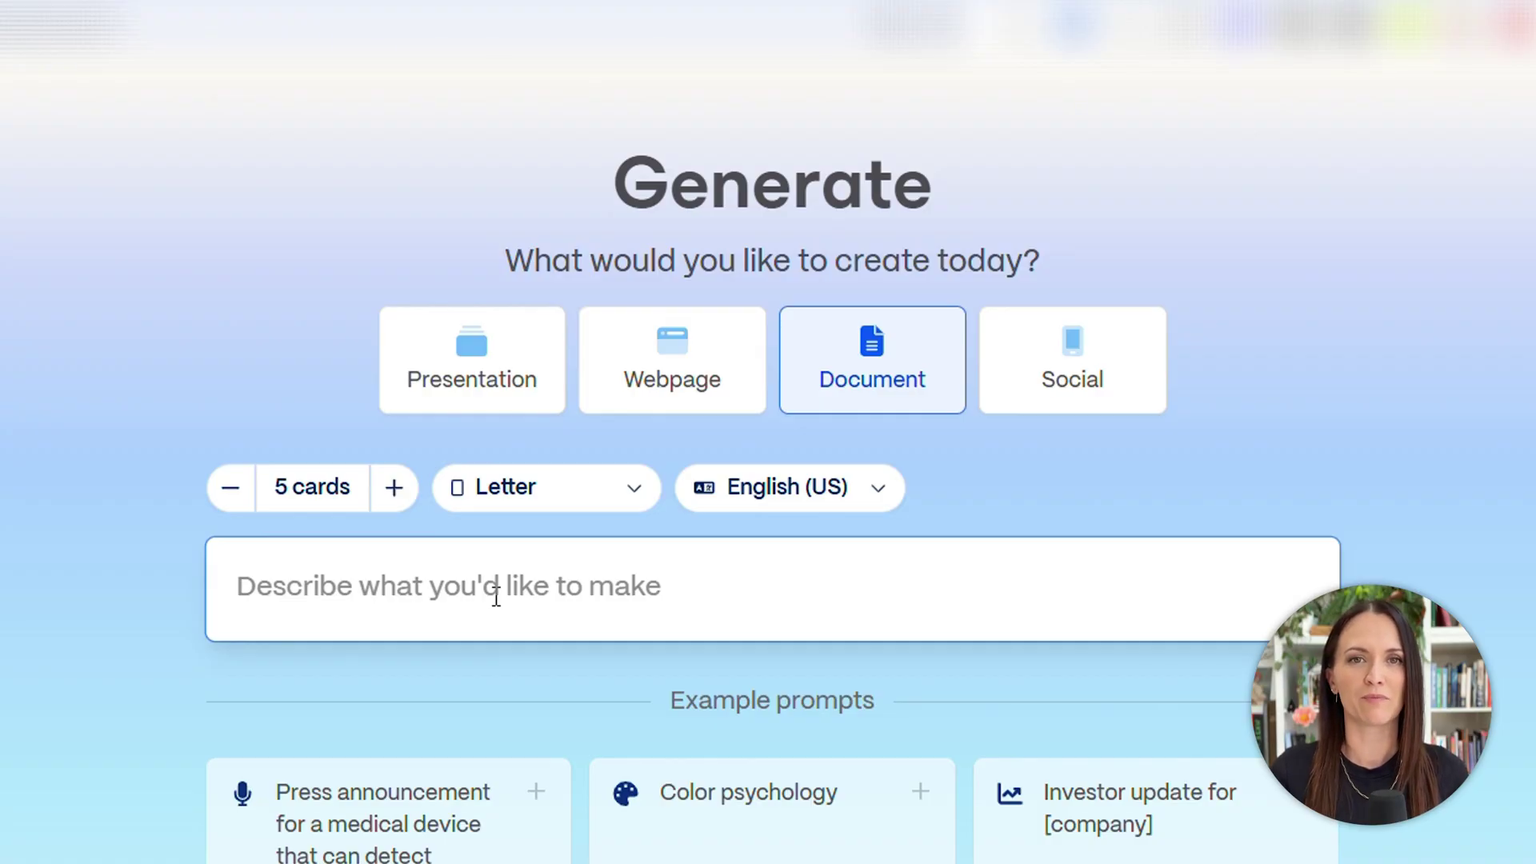
text(Create a guide on how to get started with rooftop vegetable gardening in the city.)
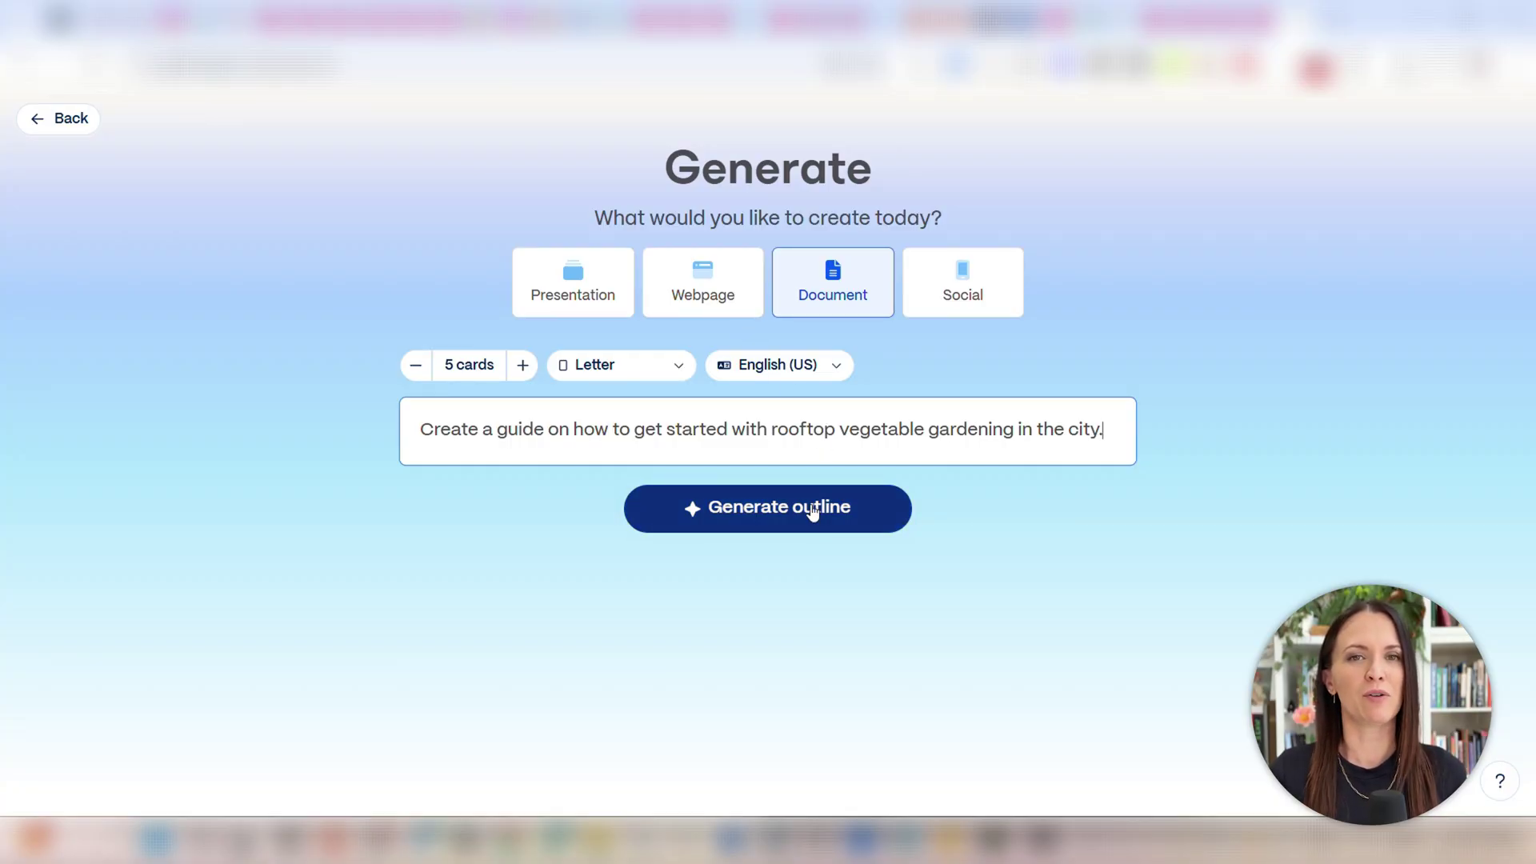
Generate the outline and review its five cards, from assessing rooftop space to the urban harvest.
click(735, 522)
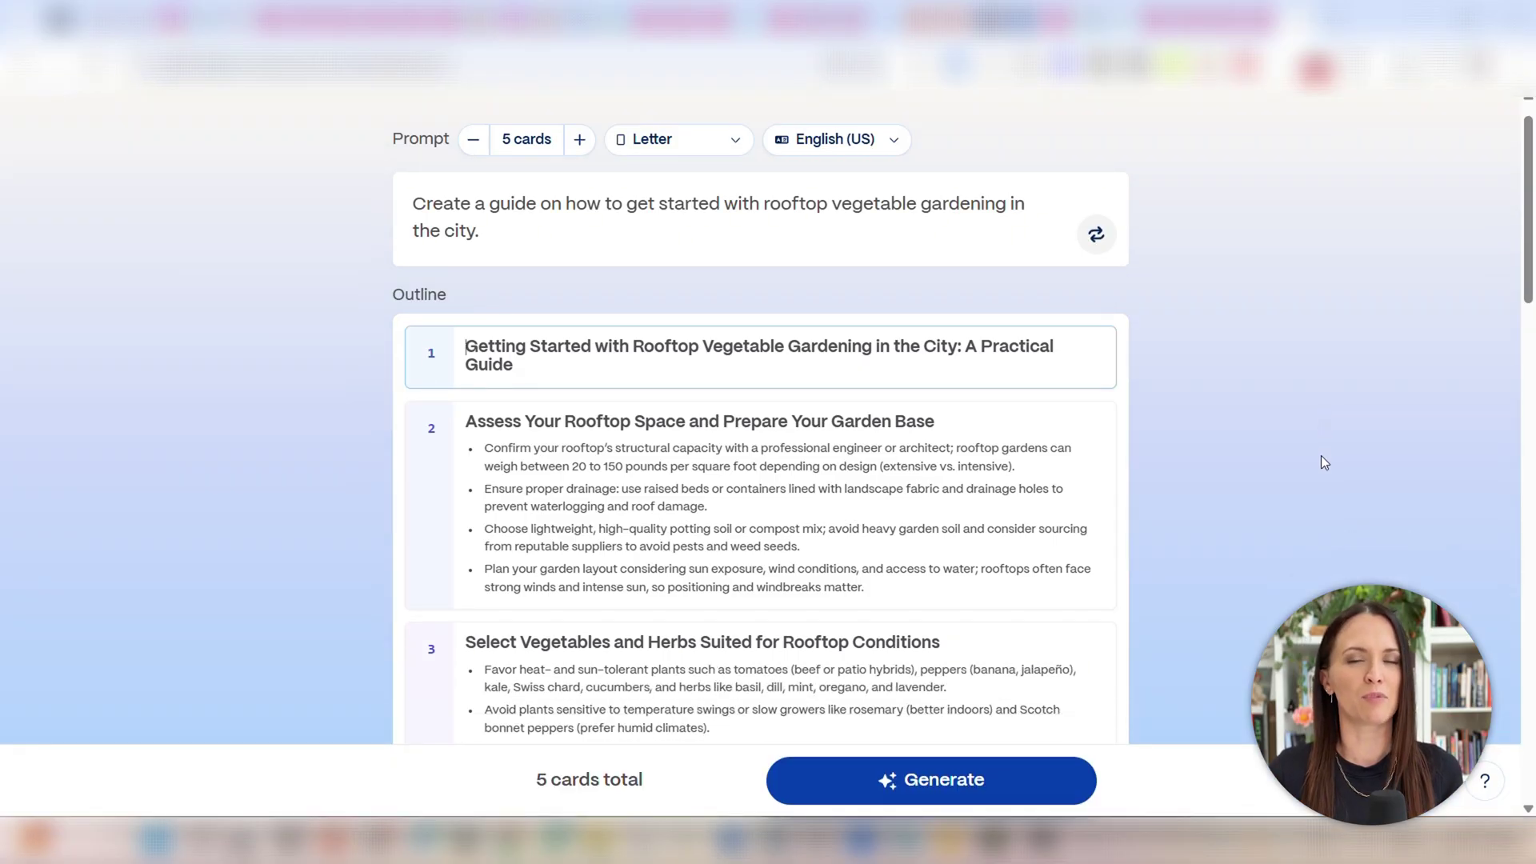
scroll(1323, 458, down, 3)
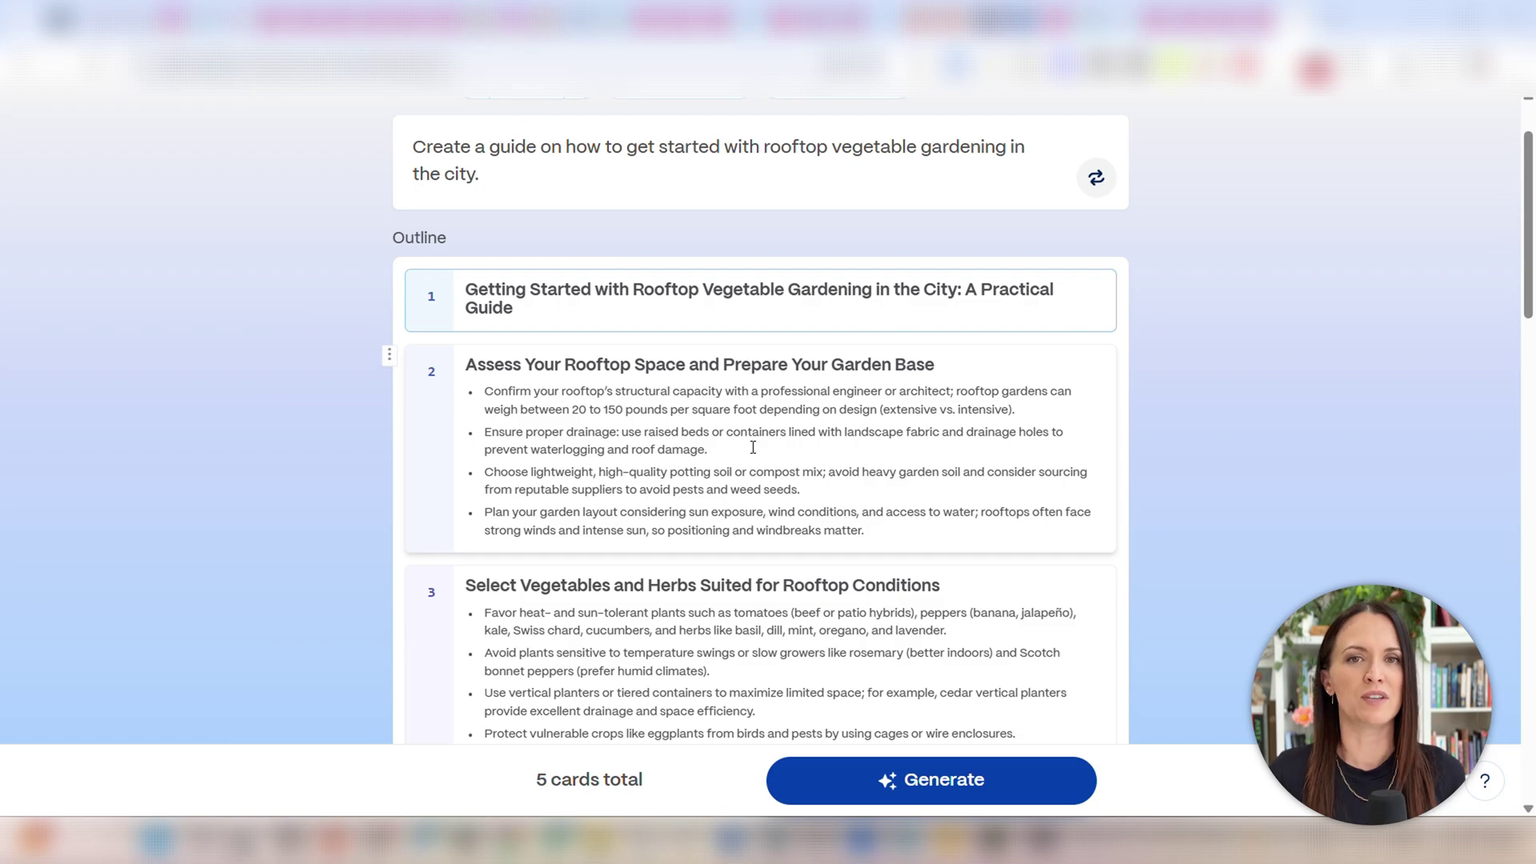
scroll(753, 447, down, 3)
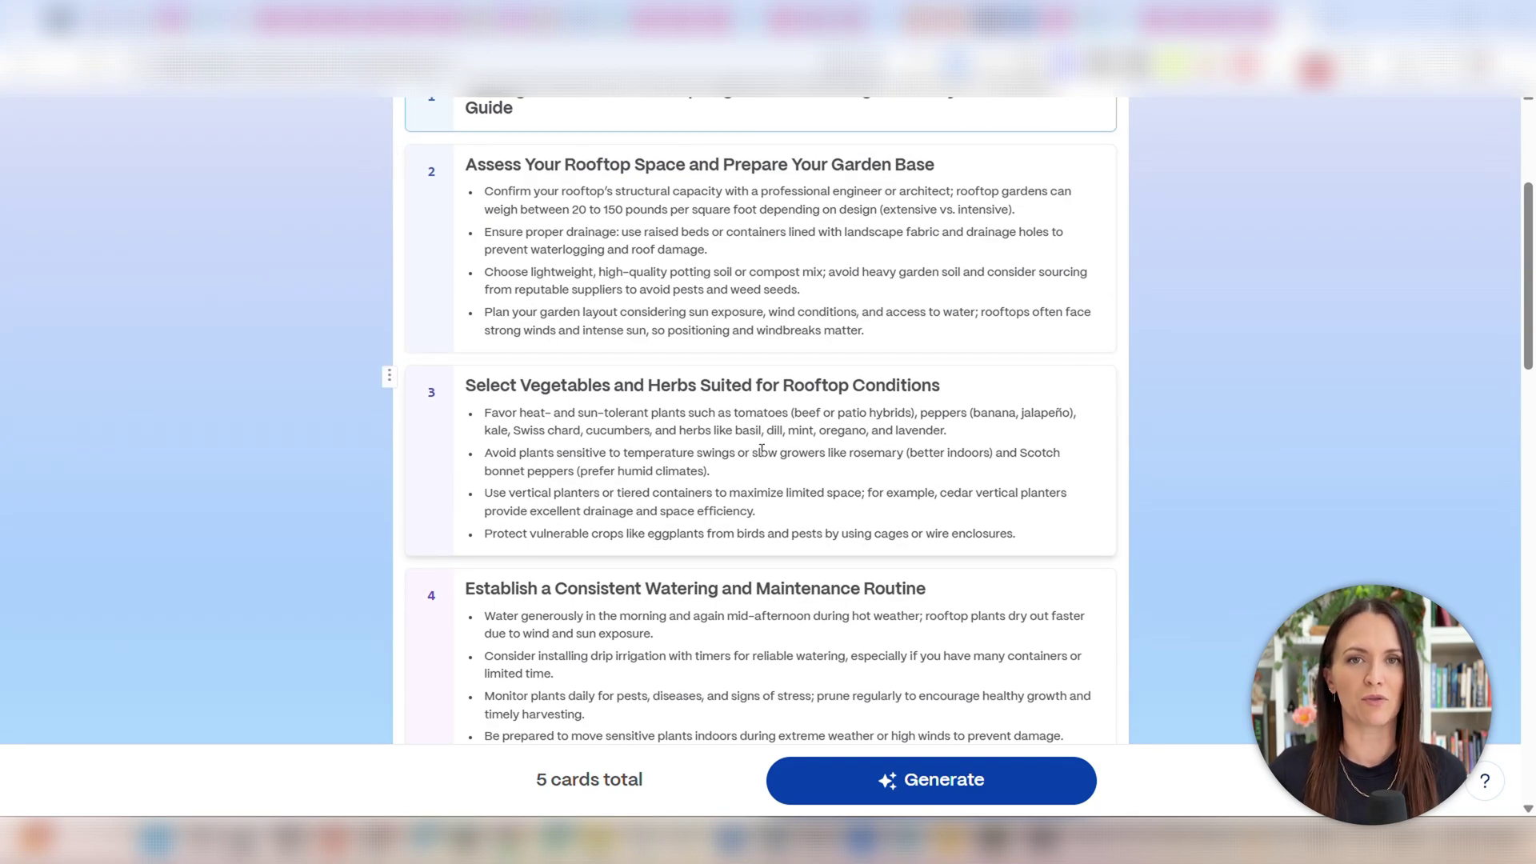
scroll(987, 452, down, 2)
scroll(642, 577, down, 2)
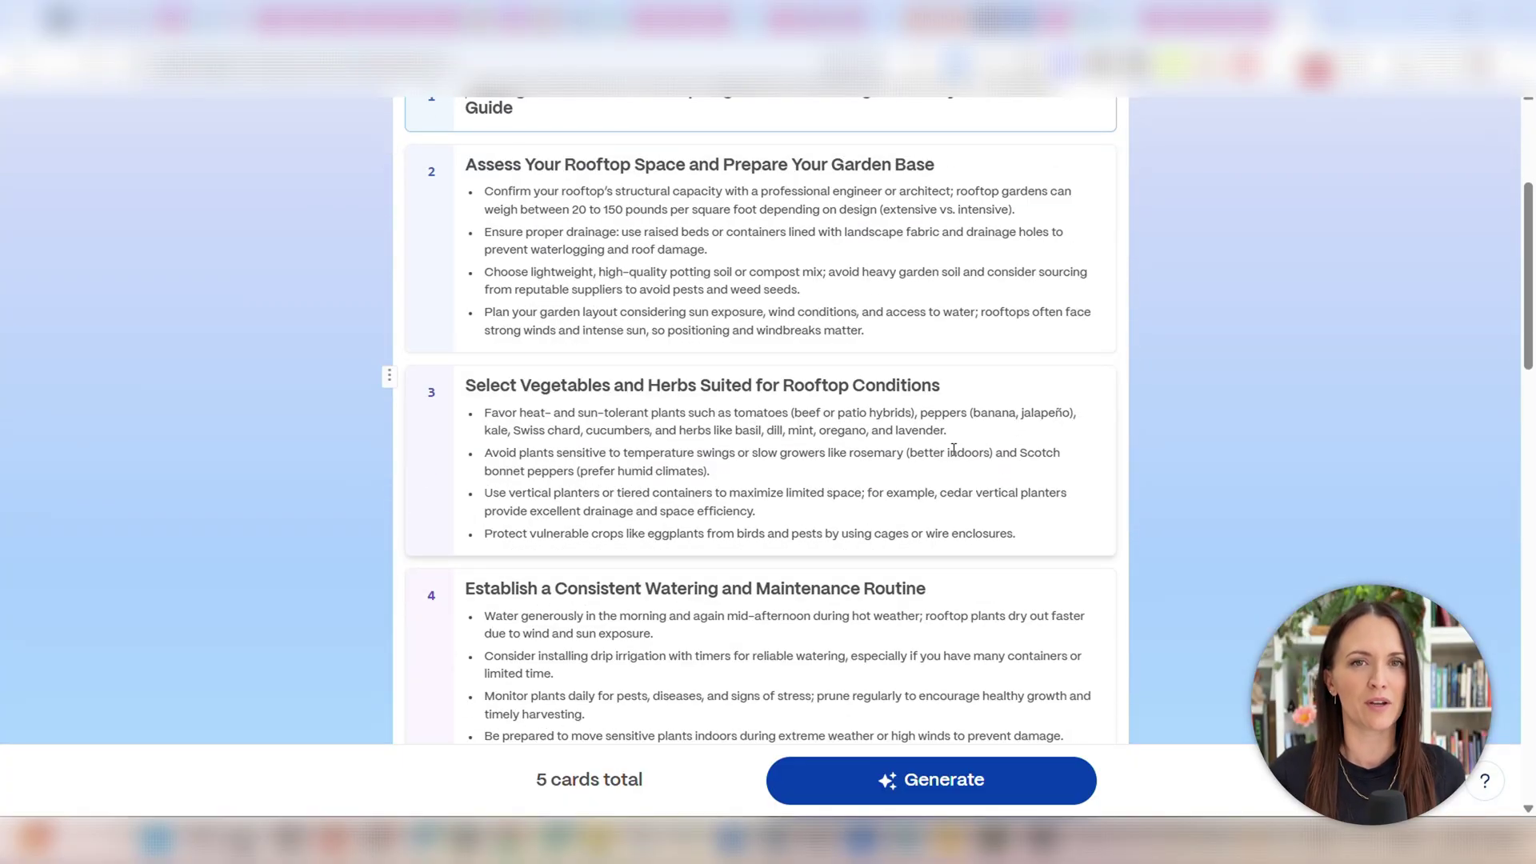
scroll(1045, 547, down, 1)
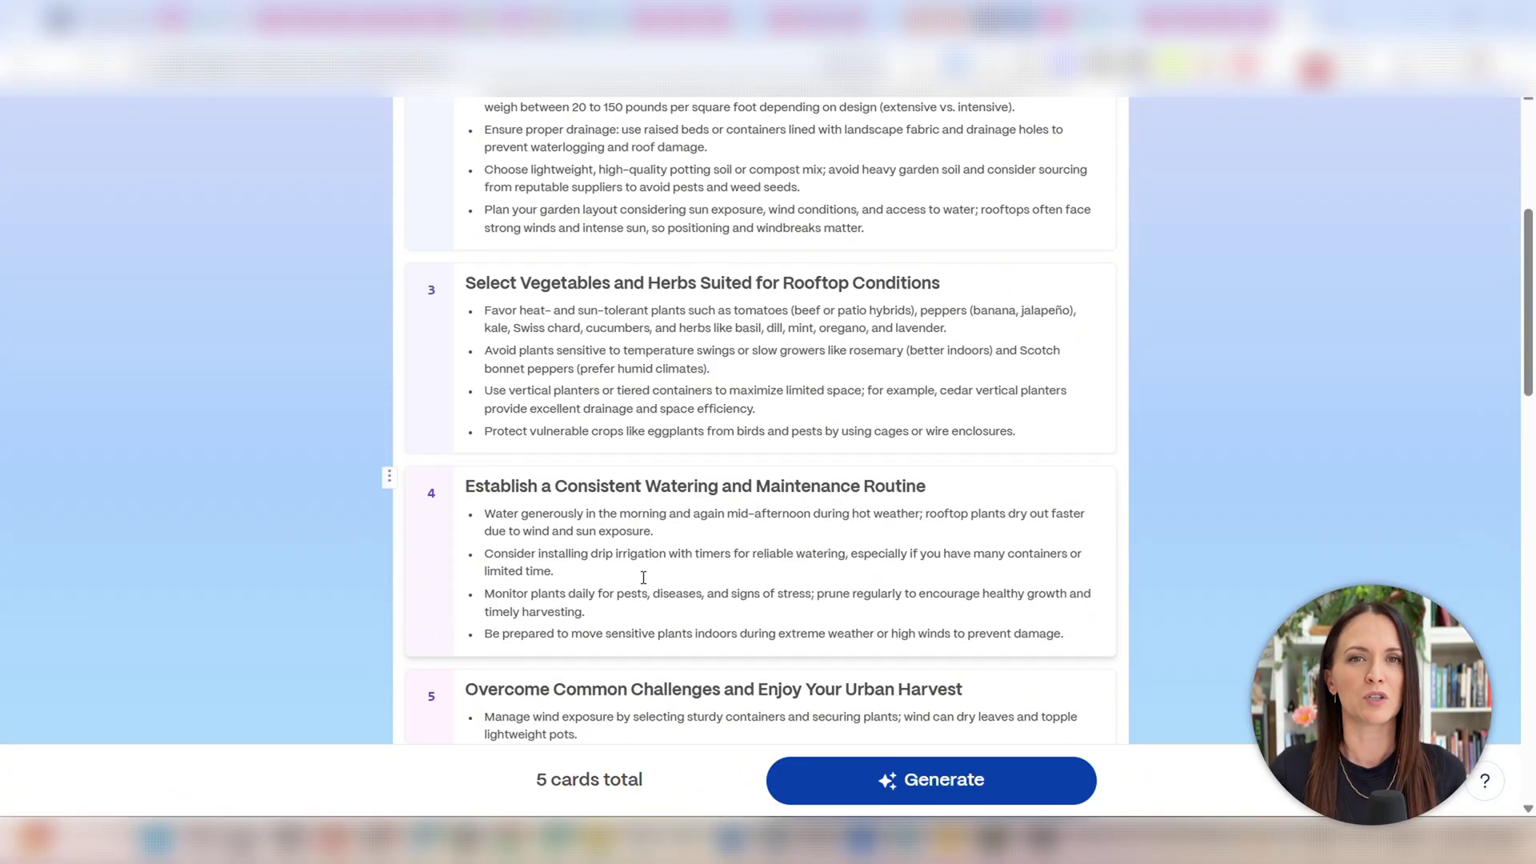
scroll(642, 582, down, 2)
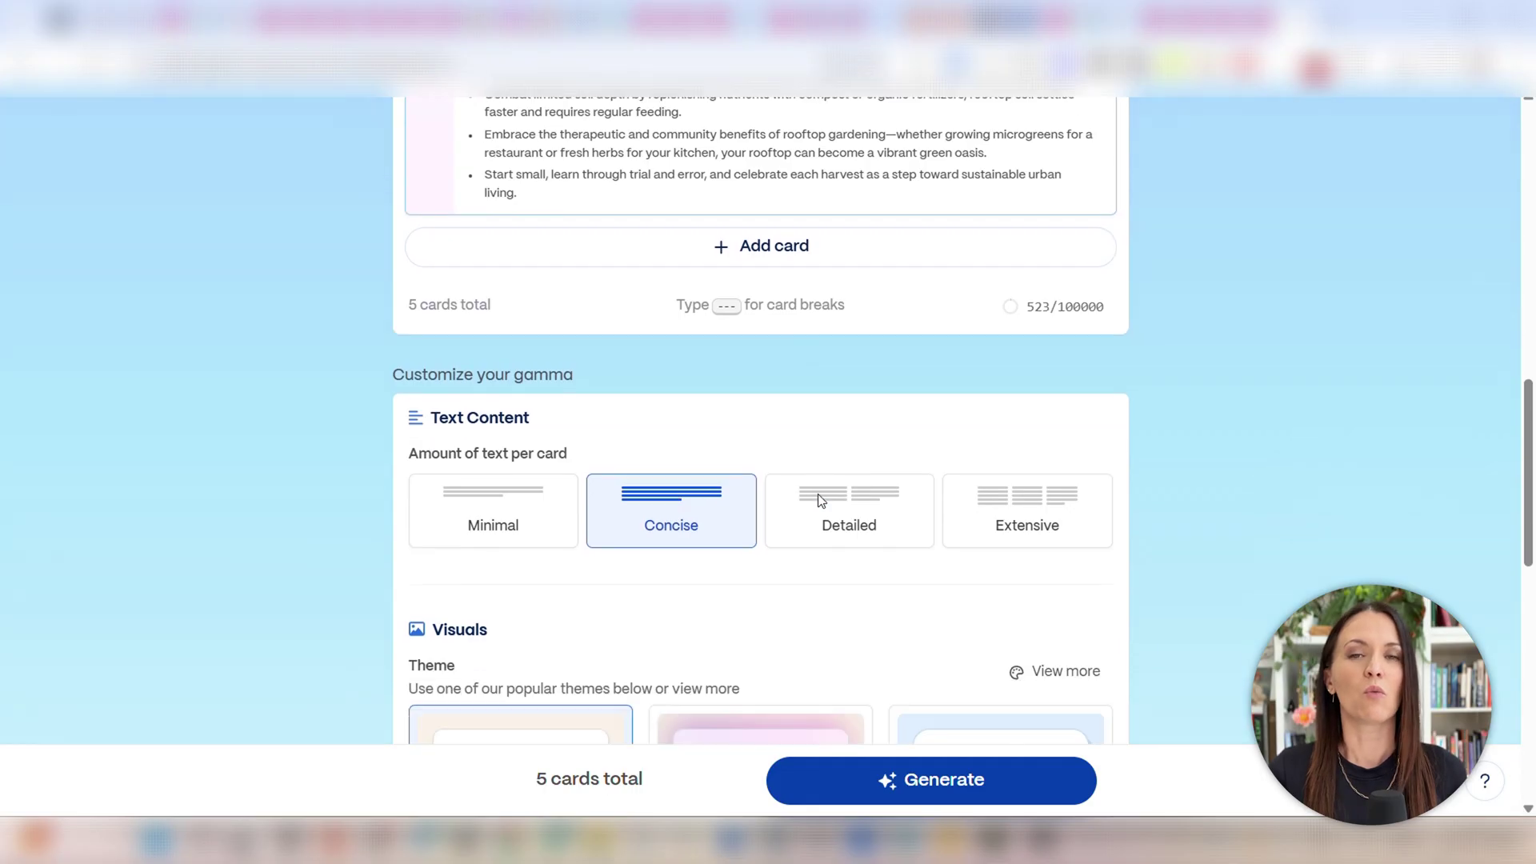
Apply the green Pistachio theme to the gardening guide.
scroll(818, 500, down, 2)
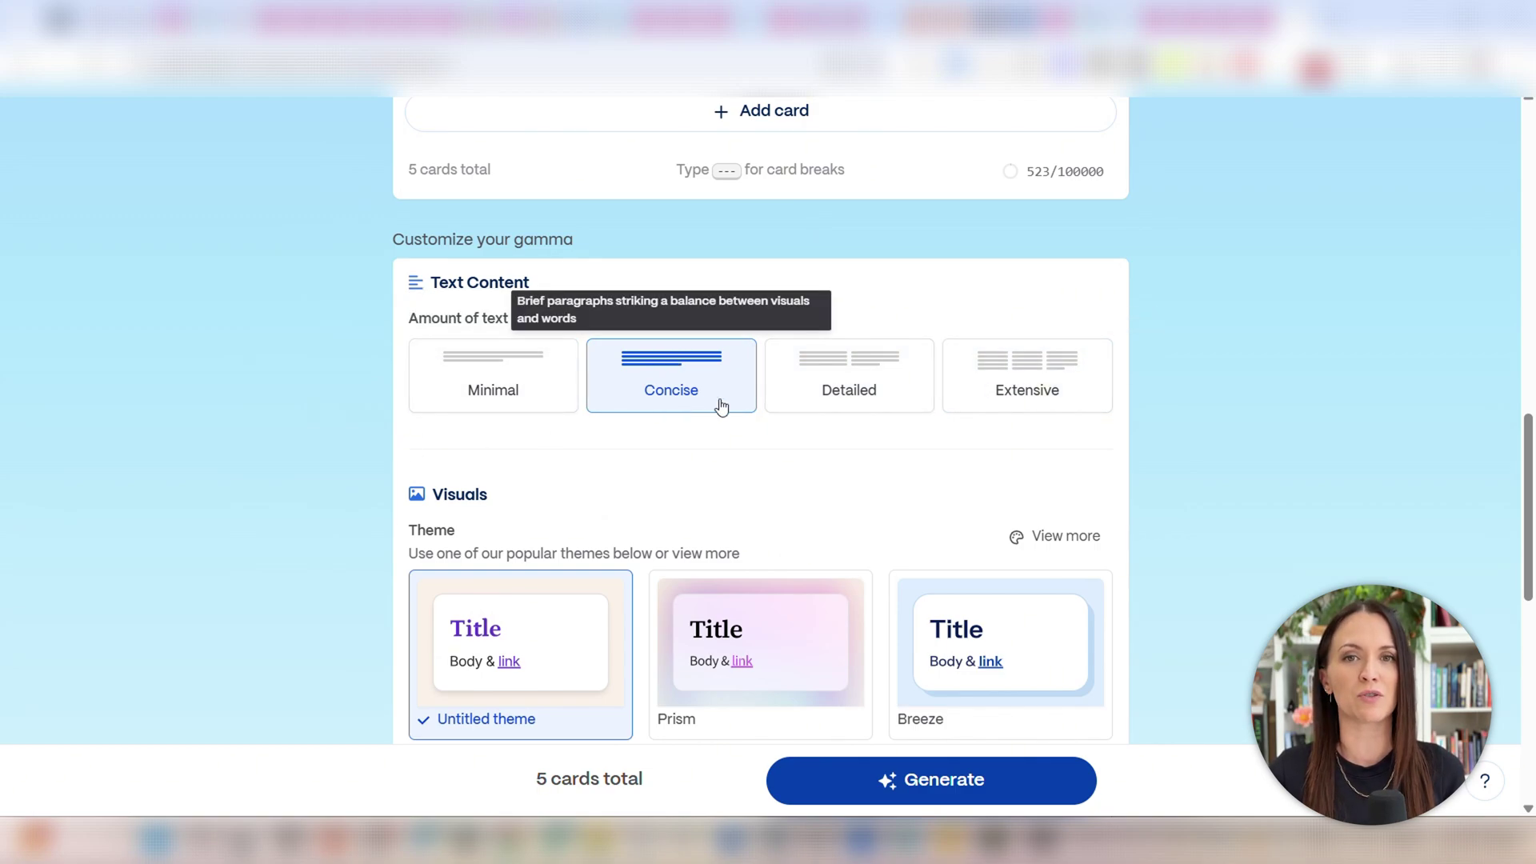
scroll(842, 388, down, 4)
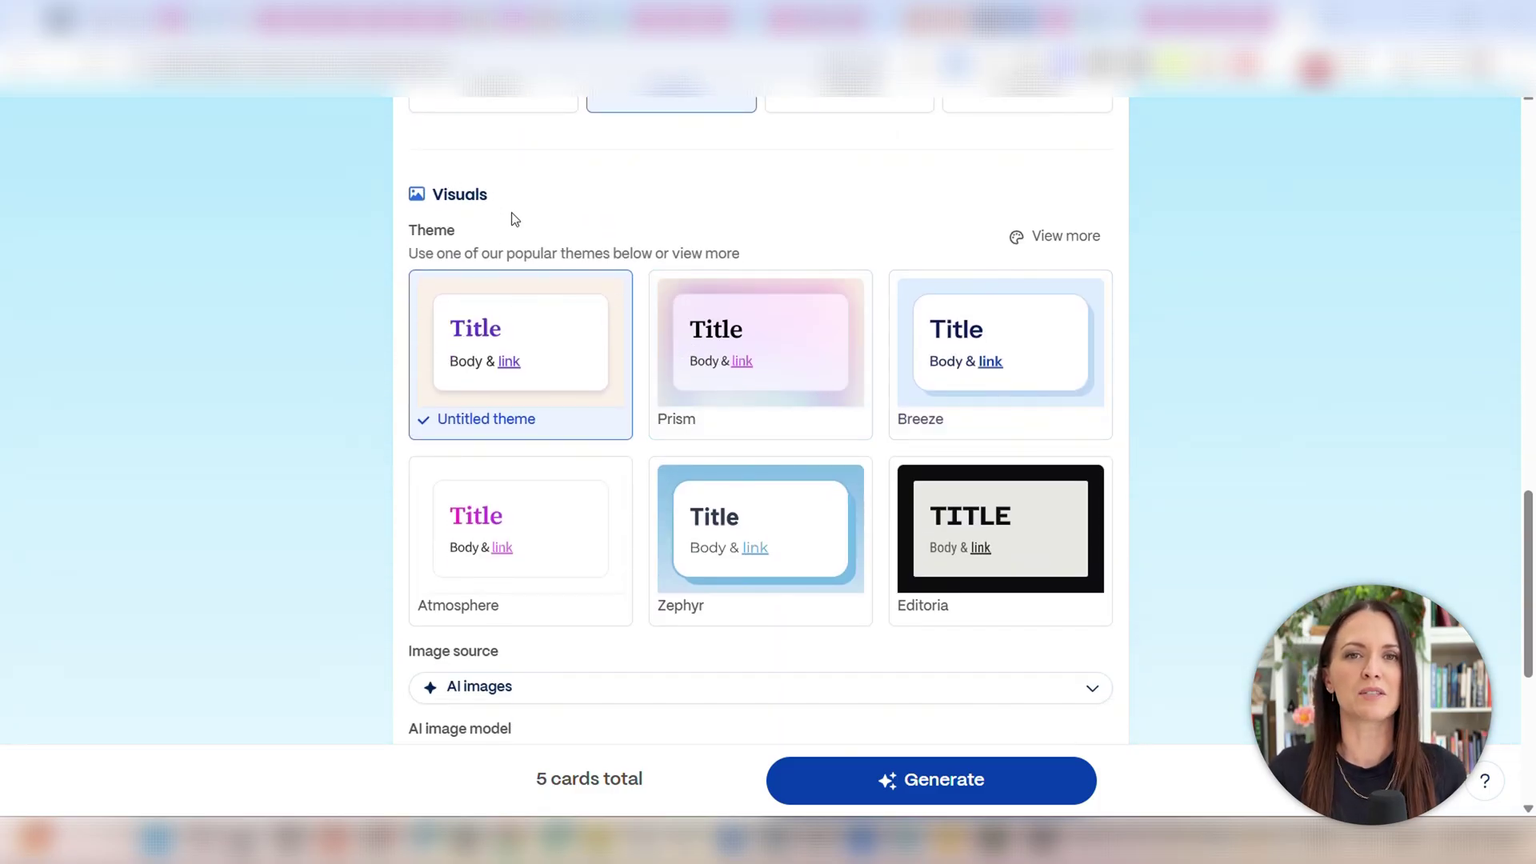
scroll(793, 690, down, 2)
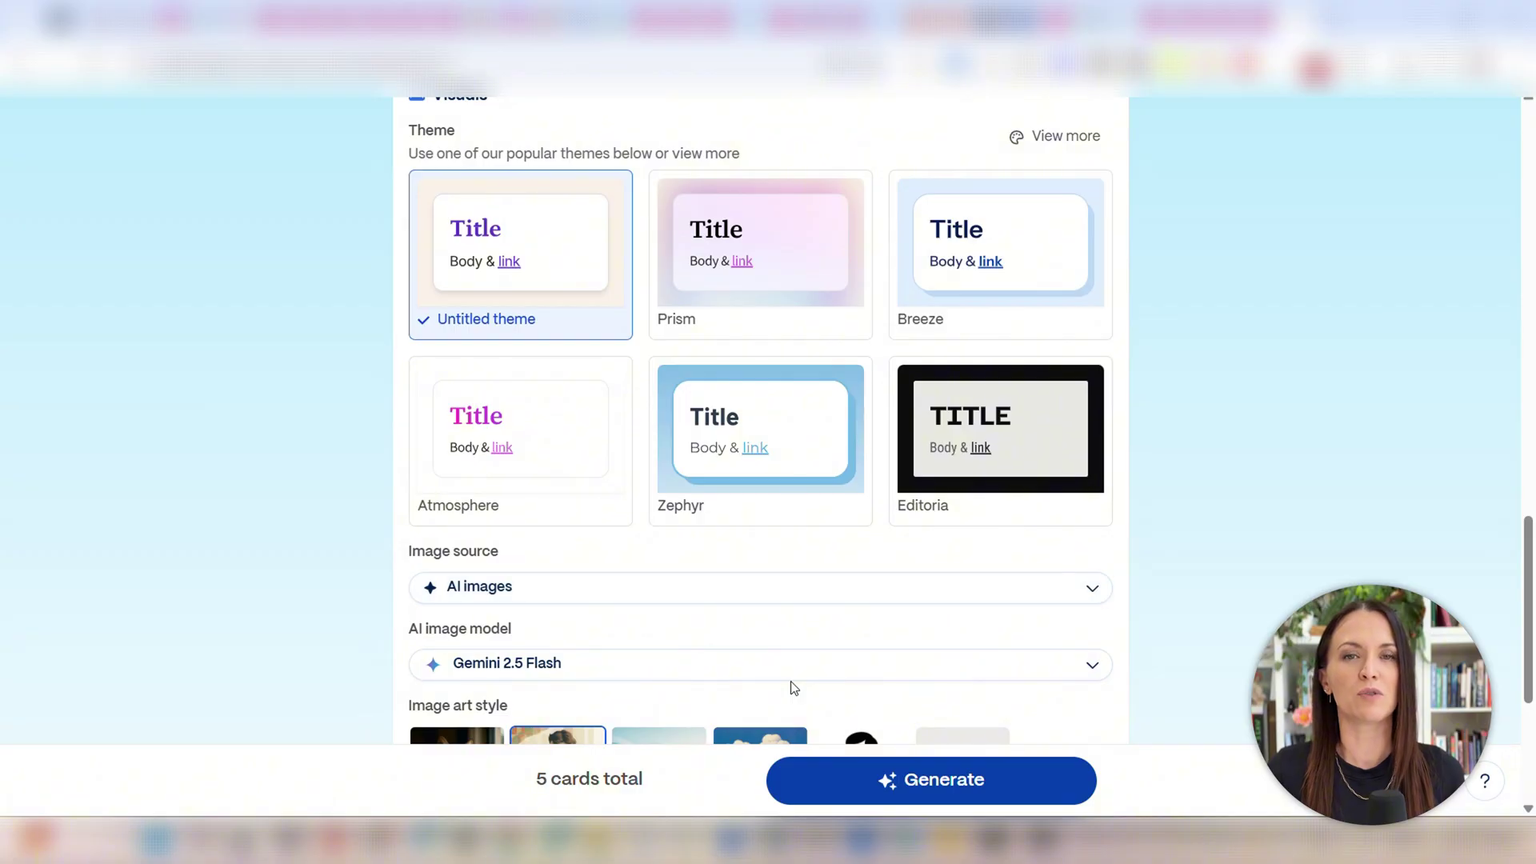
scroll(793, 690, up, 2)
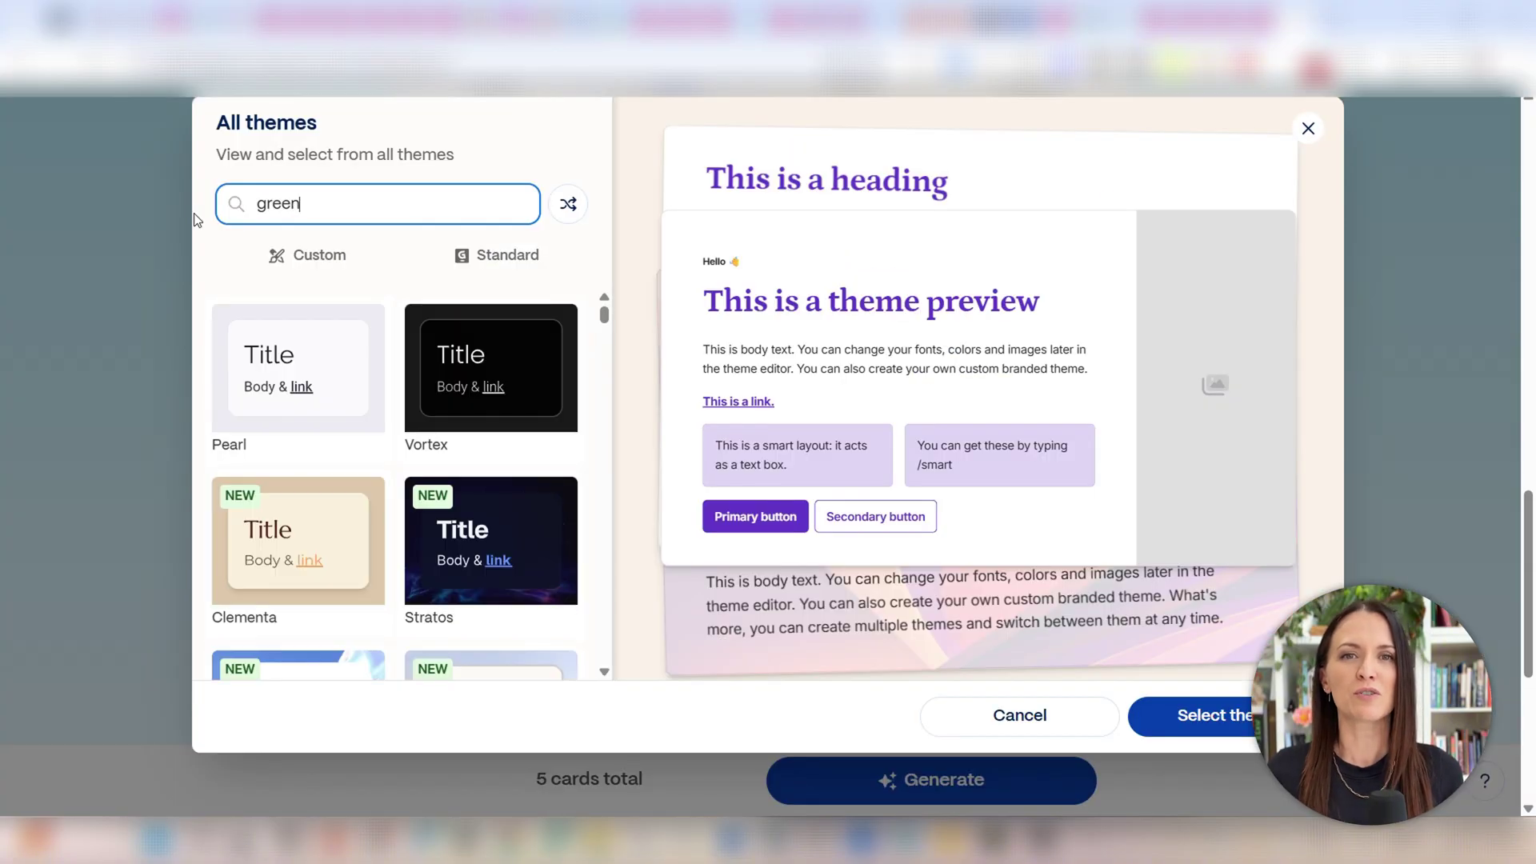
scroll(520, 586, down, 10)
scroll(521, 593, up, 8)
scroll(521, 593, down, 6)
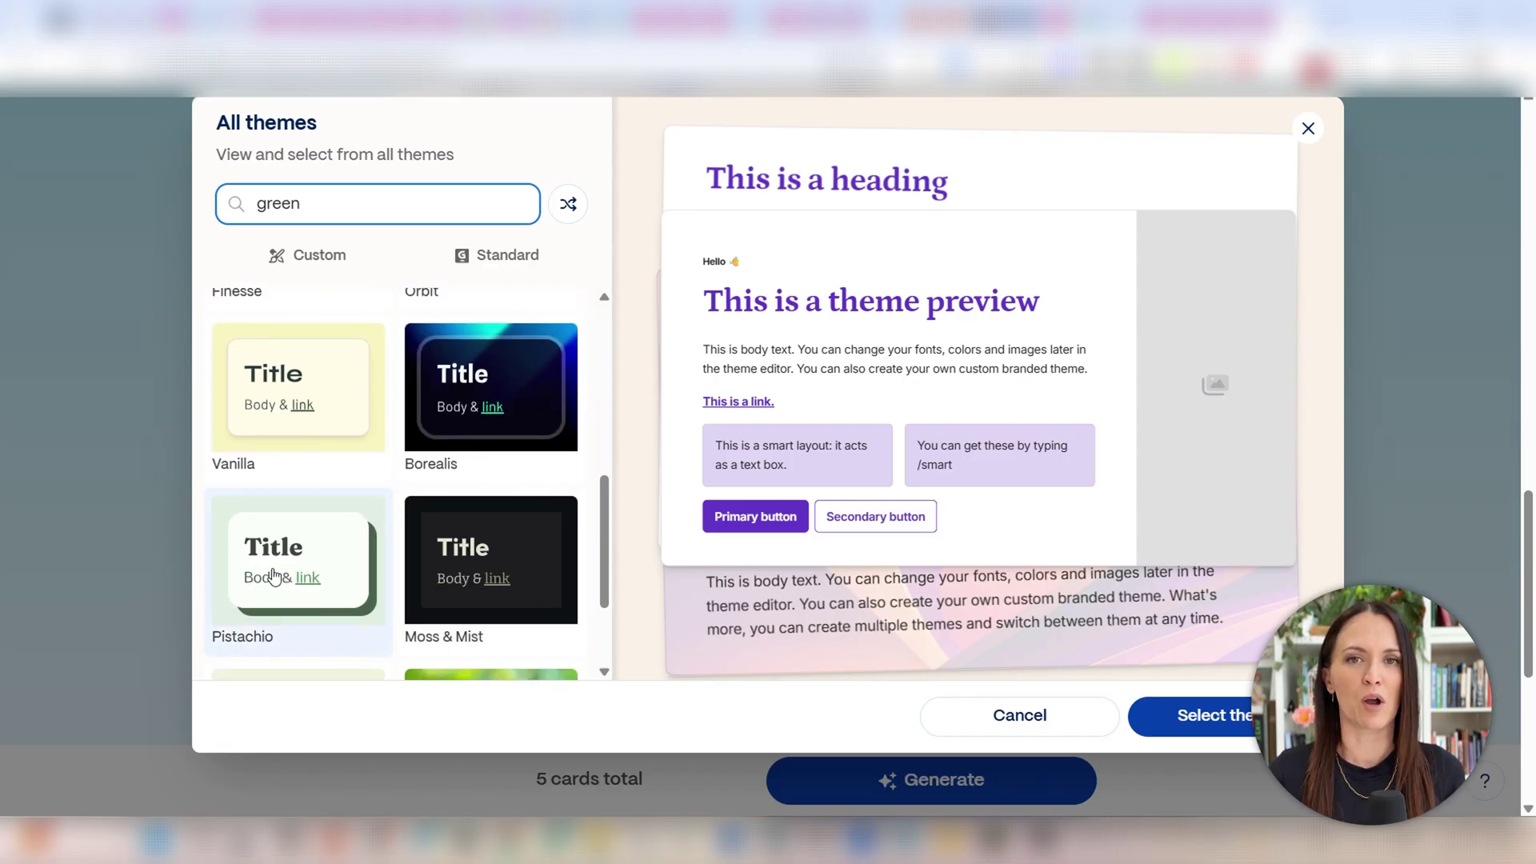
click(353, 541)
click(1225, 730)
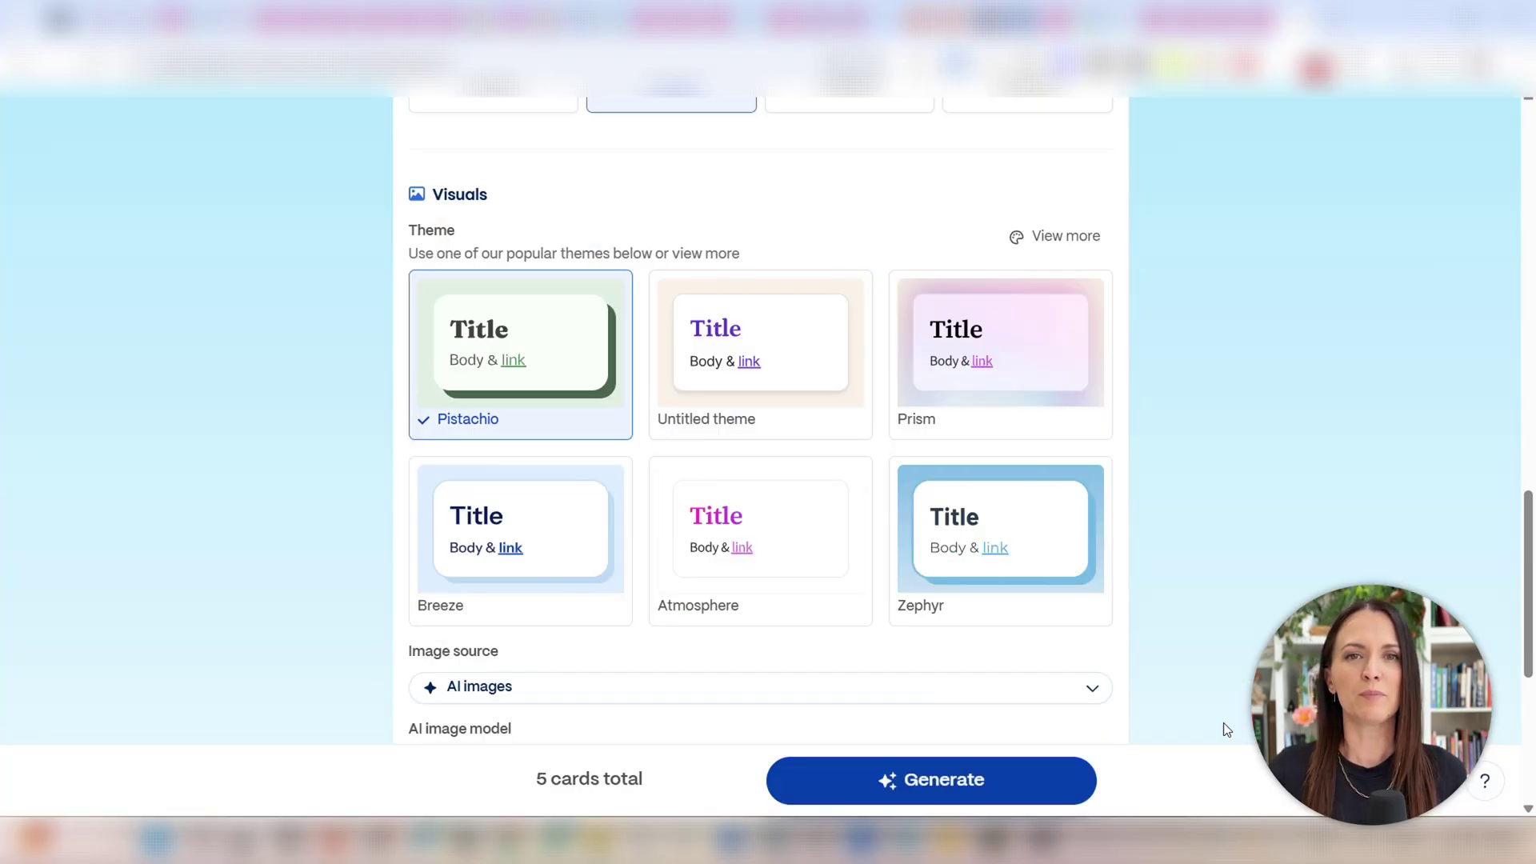
scroll(885, 459, down, 4)
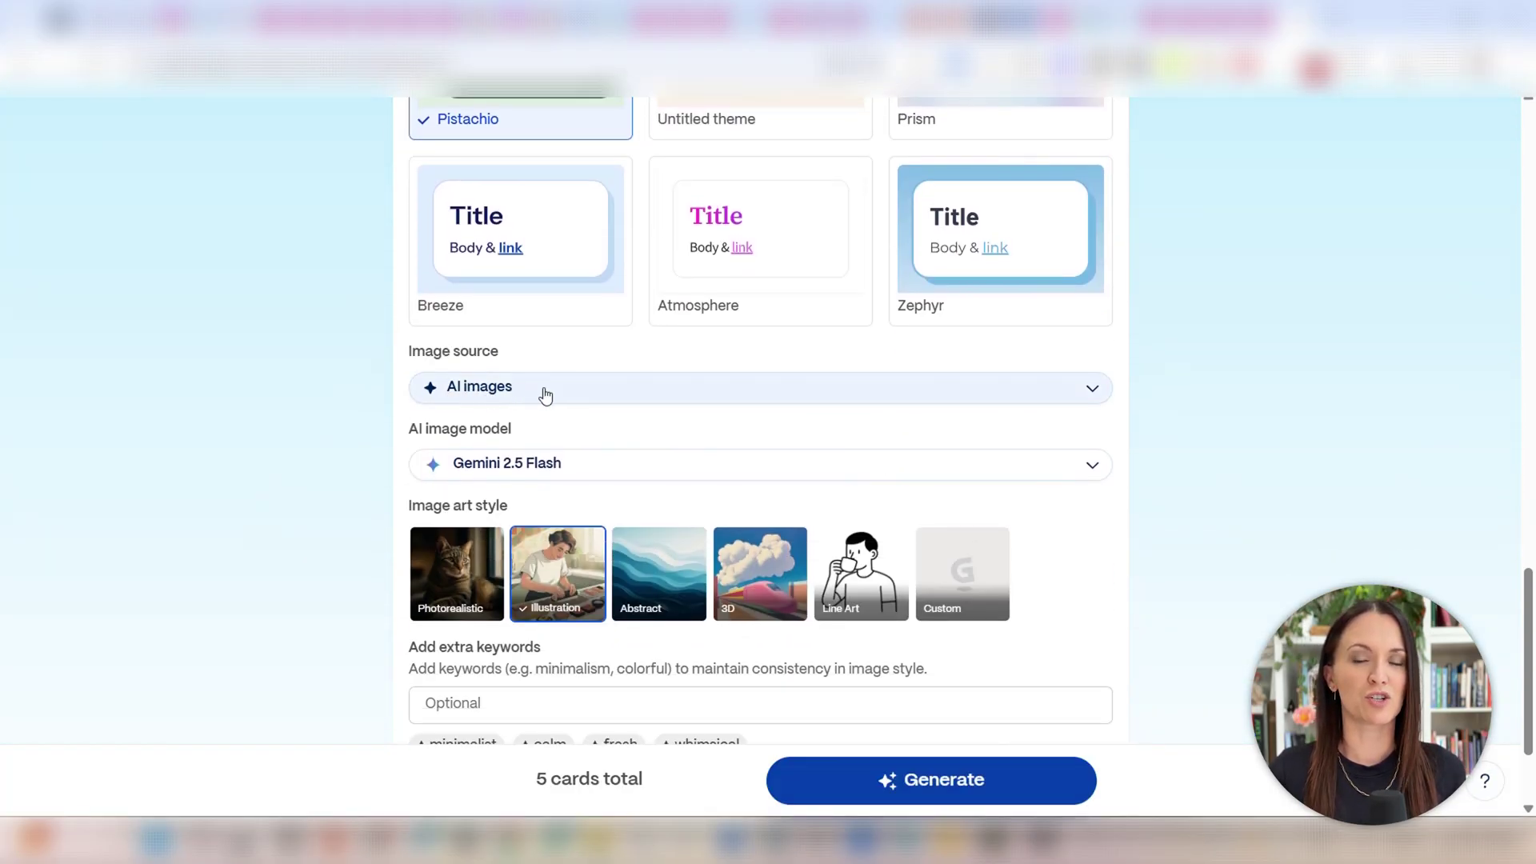
Keep AI images as the image source and set the image model to Auto-select.
click(545, 396)
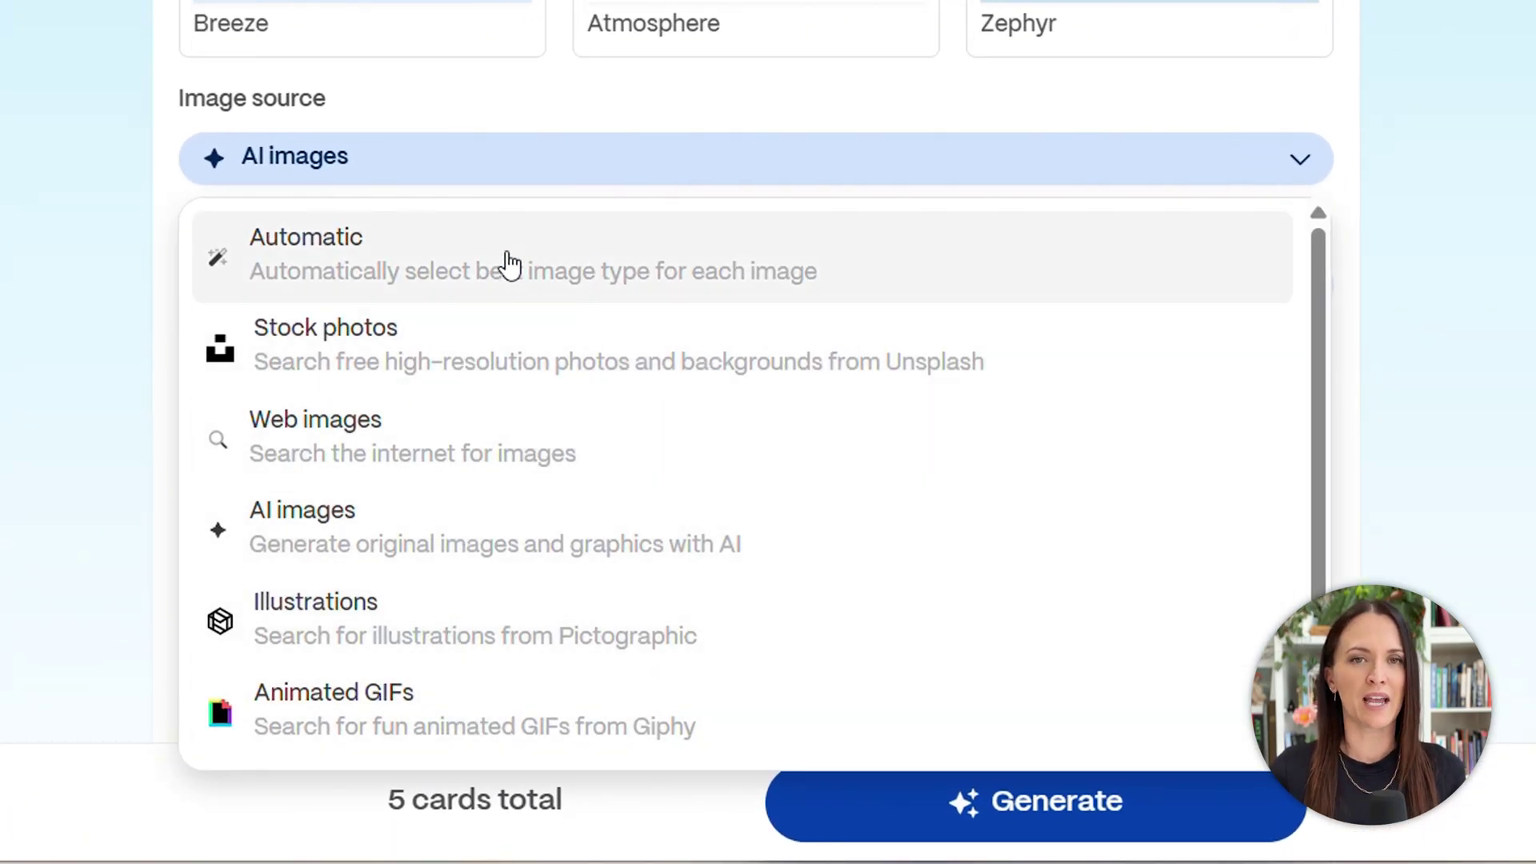
click(248, 160)
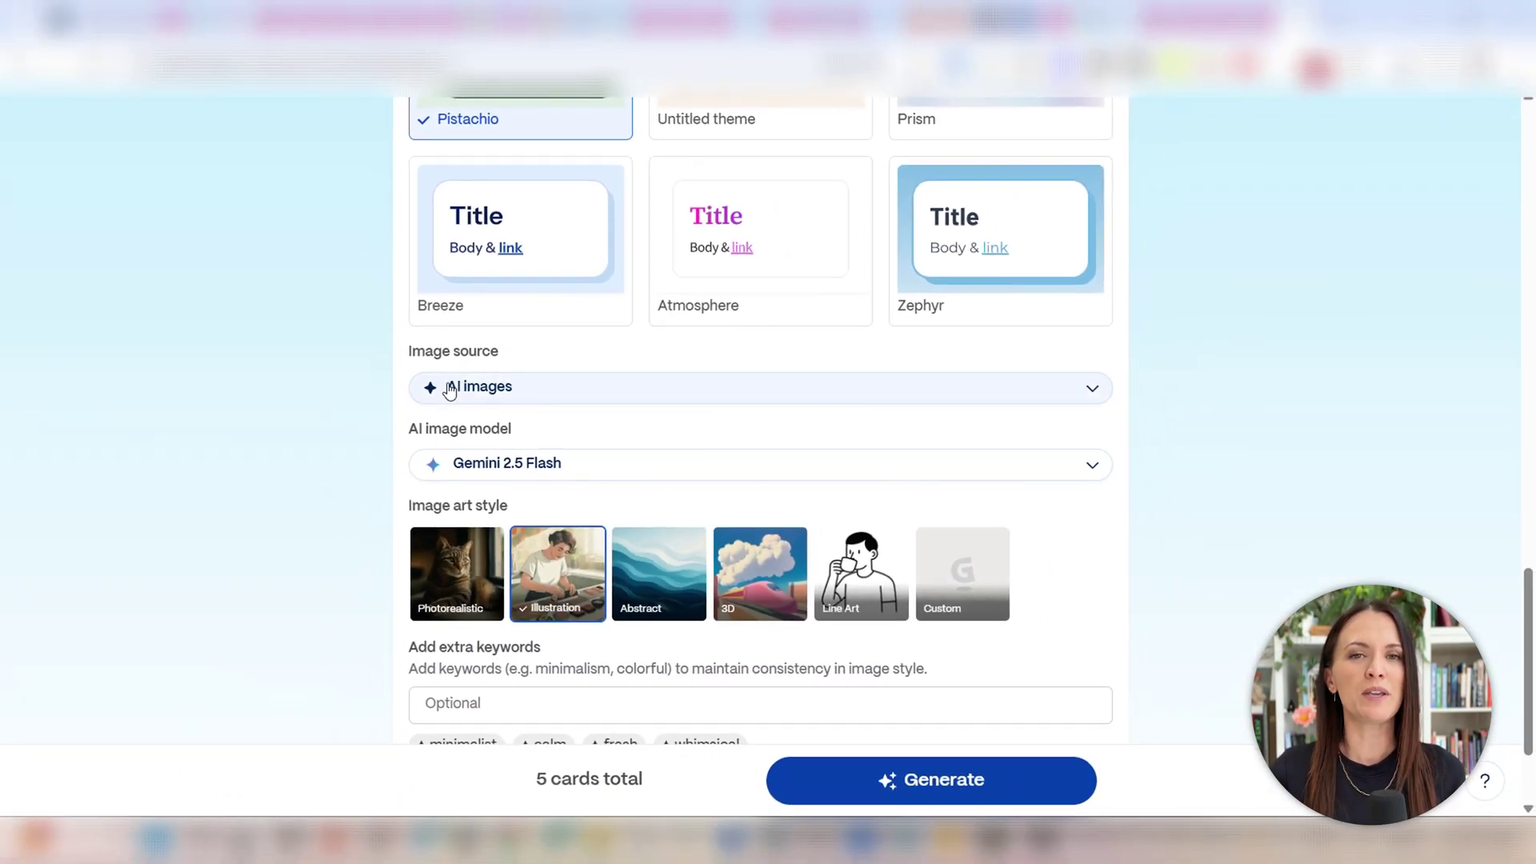
click(559, 468)
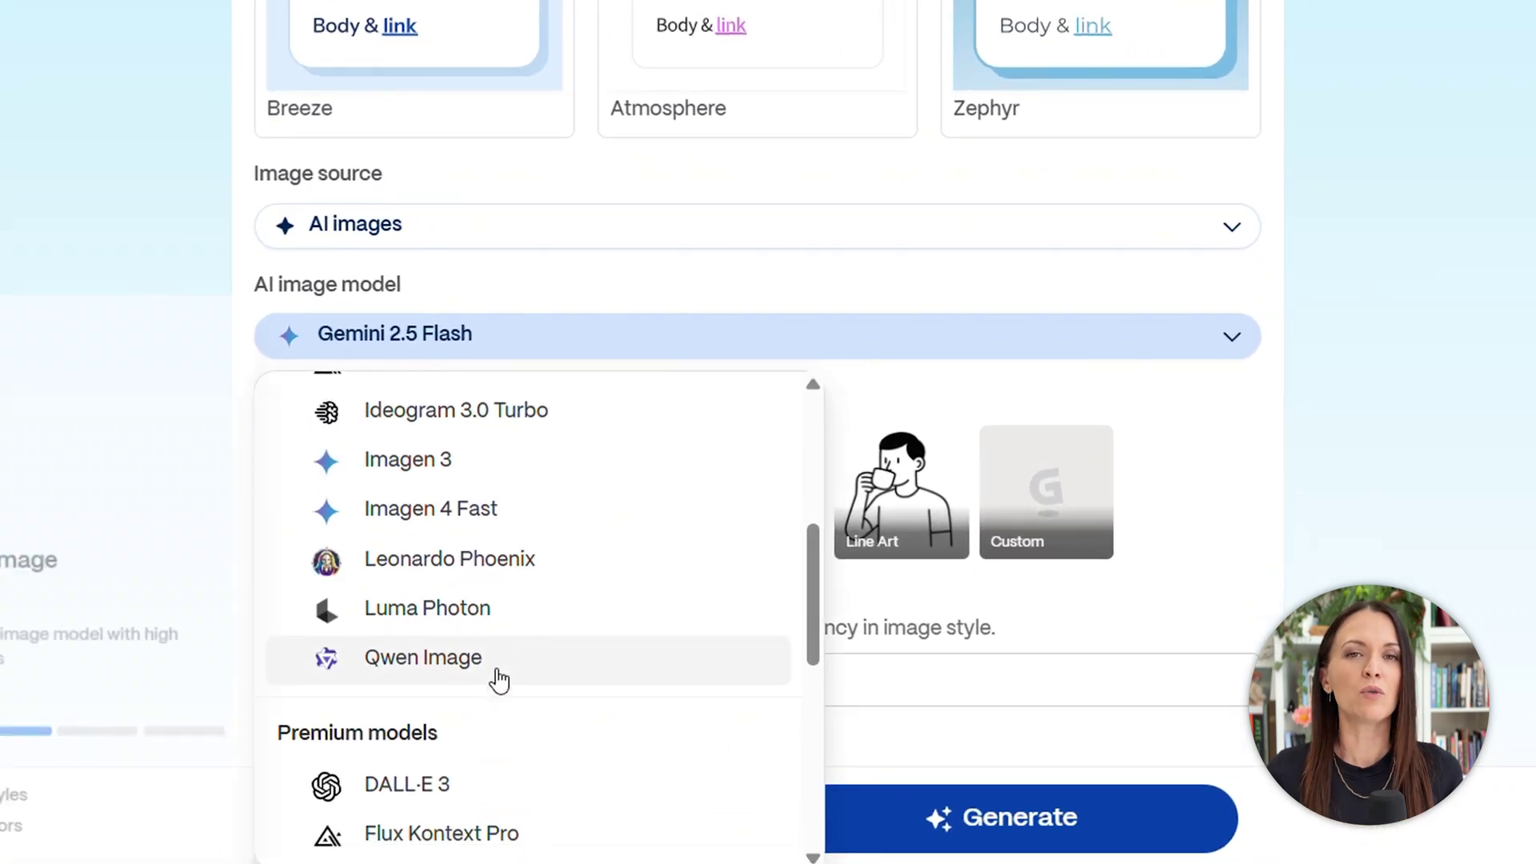
scroll(497, 679, down, 5)
scroll(549, 588, up, 10)
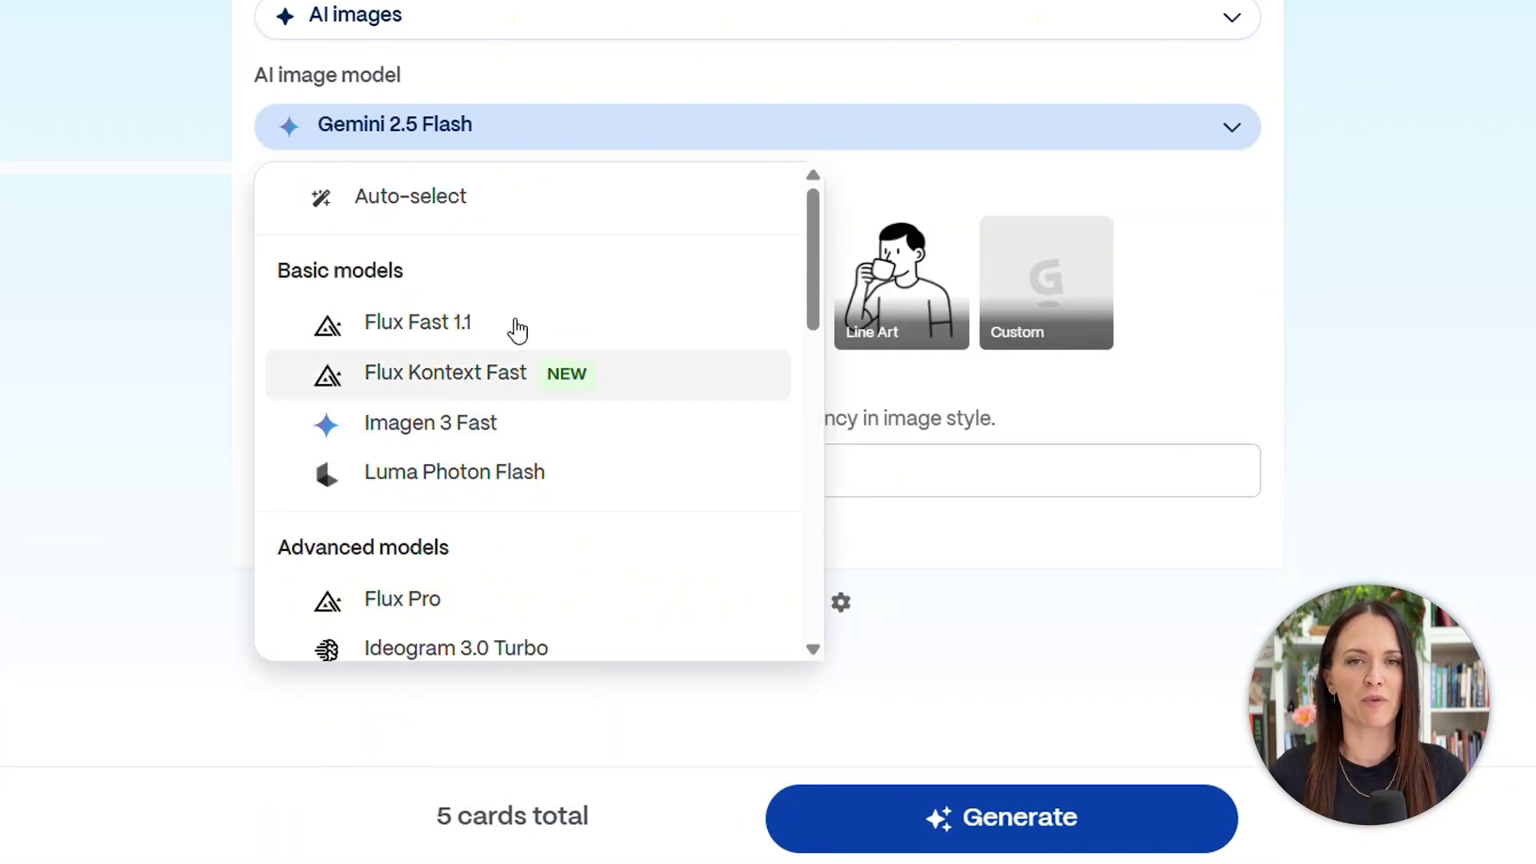
scroll(514, 480, down, 3)
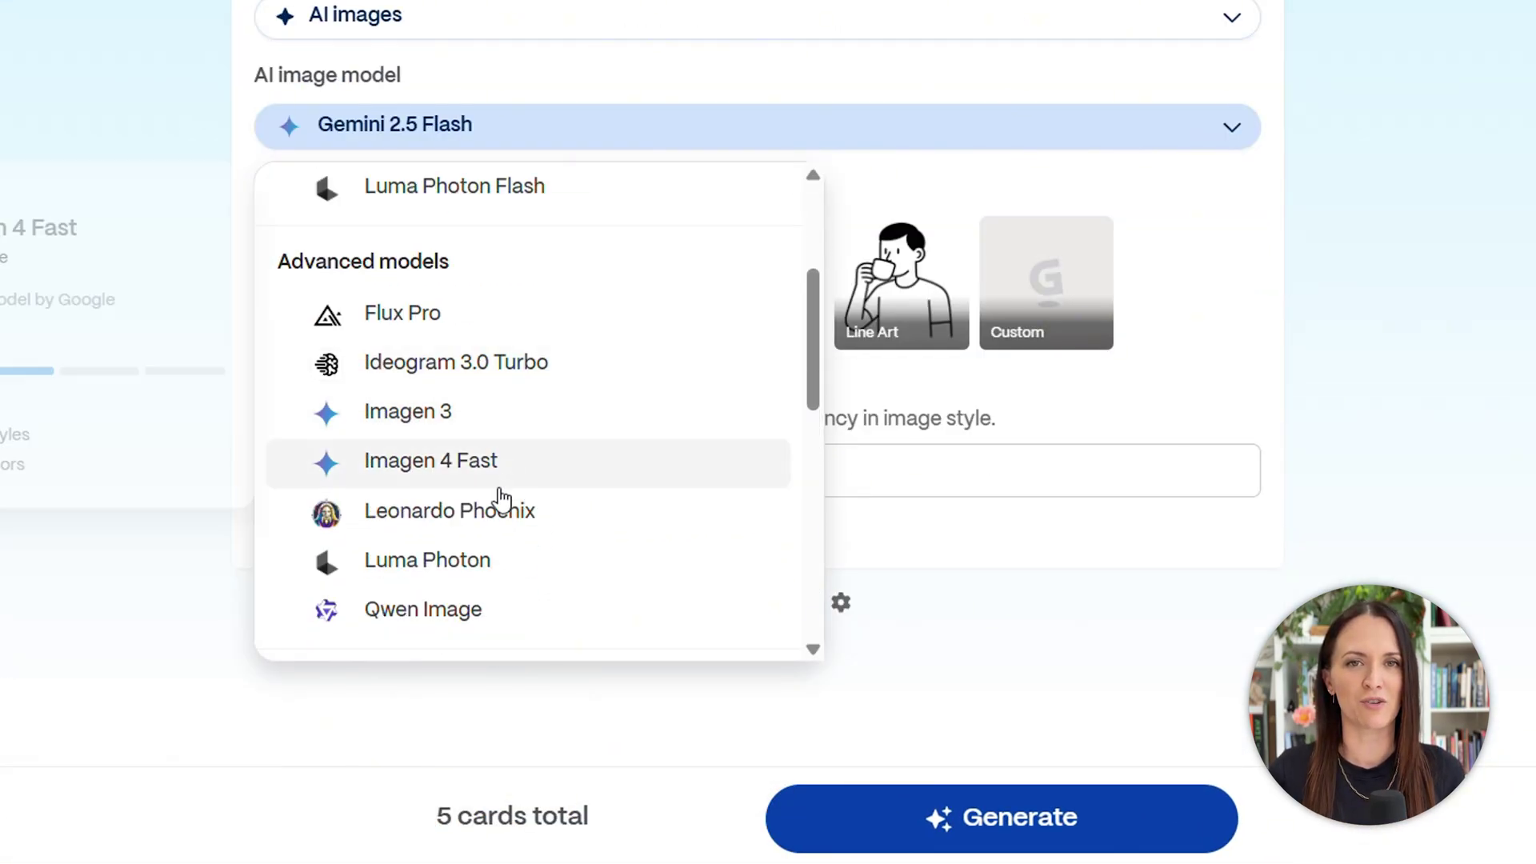
scroll(492, 544, down, 2)
scroll(484, 573, down, 6)
scroll(486, 544, up, 12)
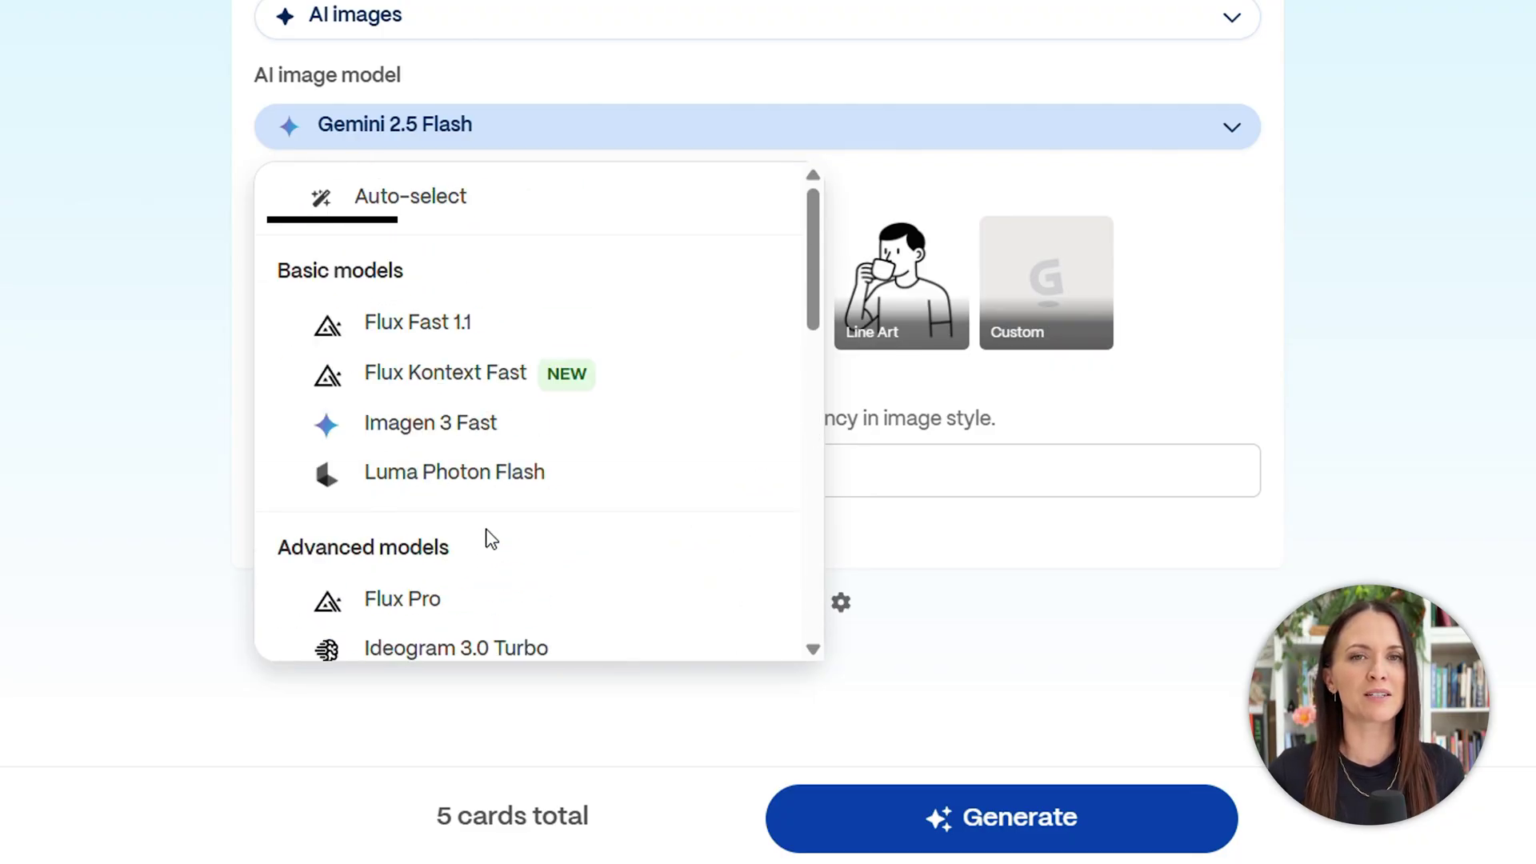
click(452, 209)
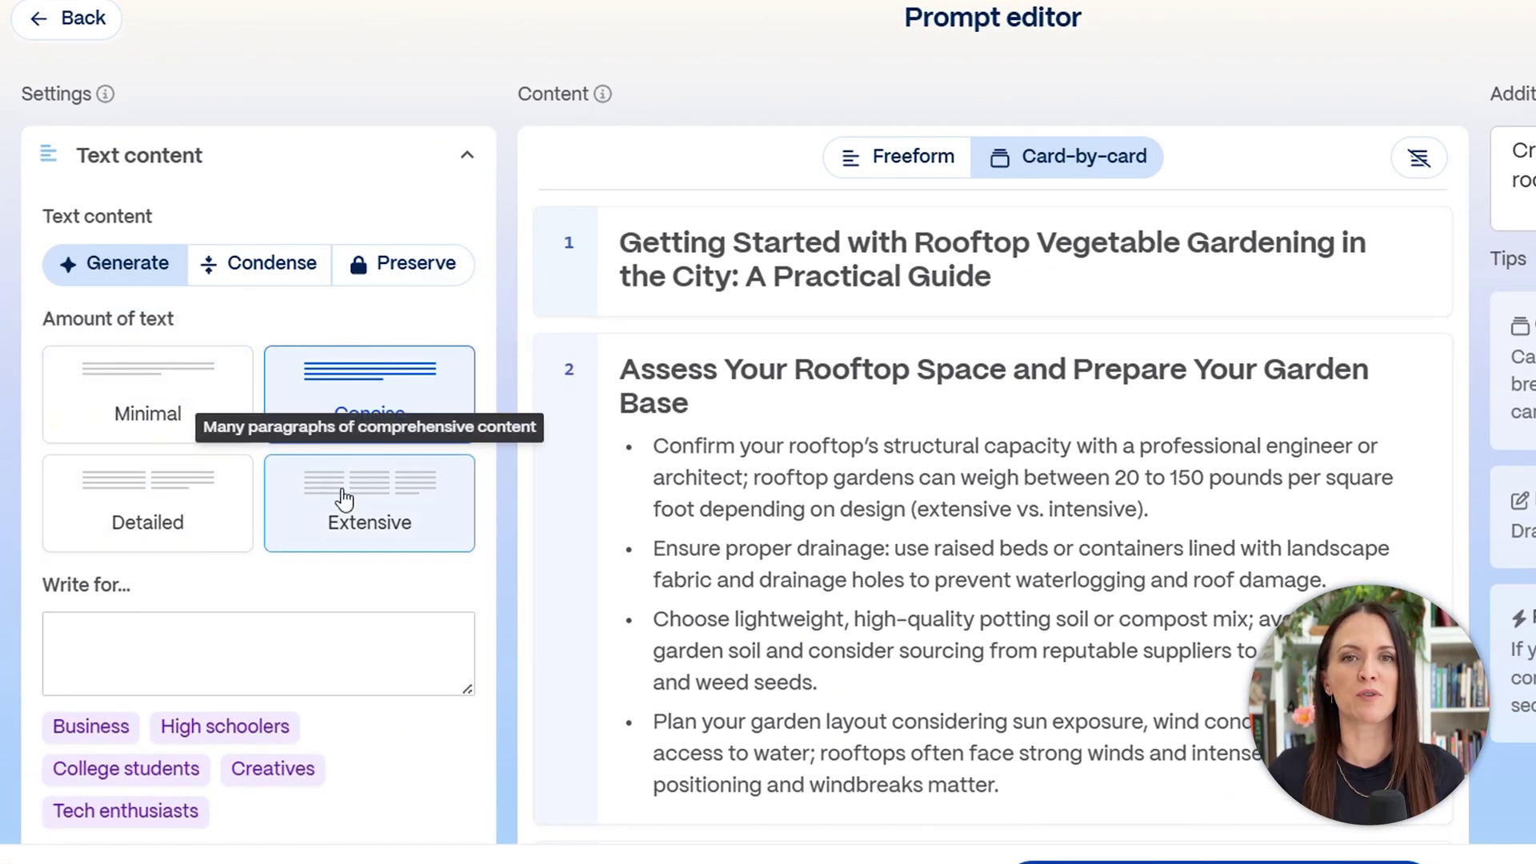
Write for a Grade 8 reading level in a Conversational tone.
click(282, 661)
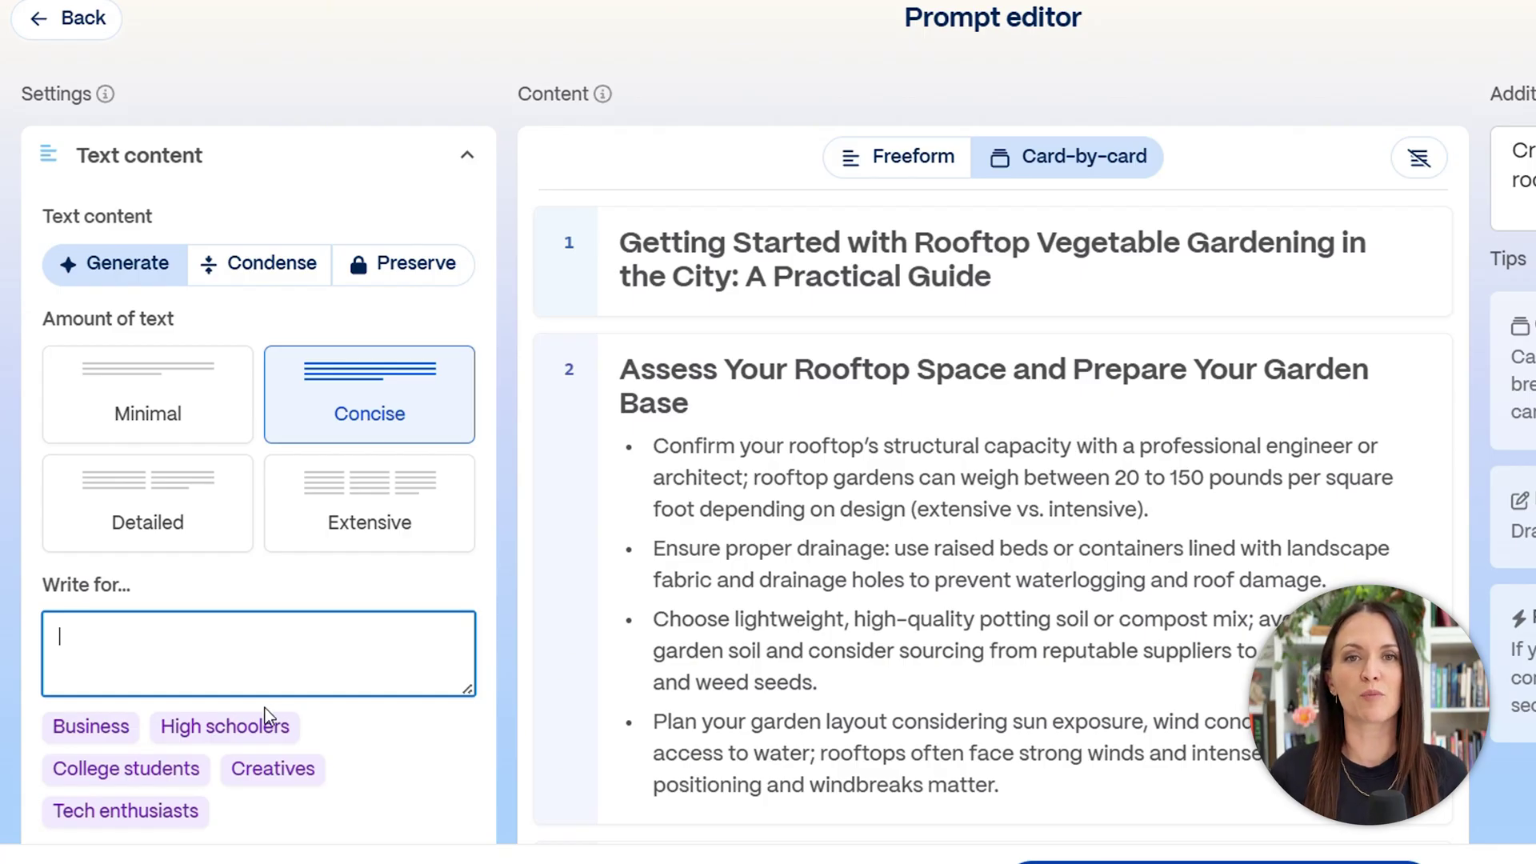
text(Grate)
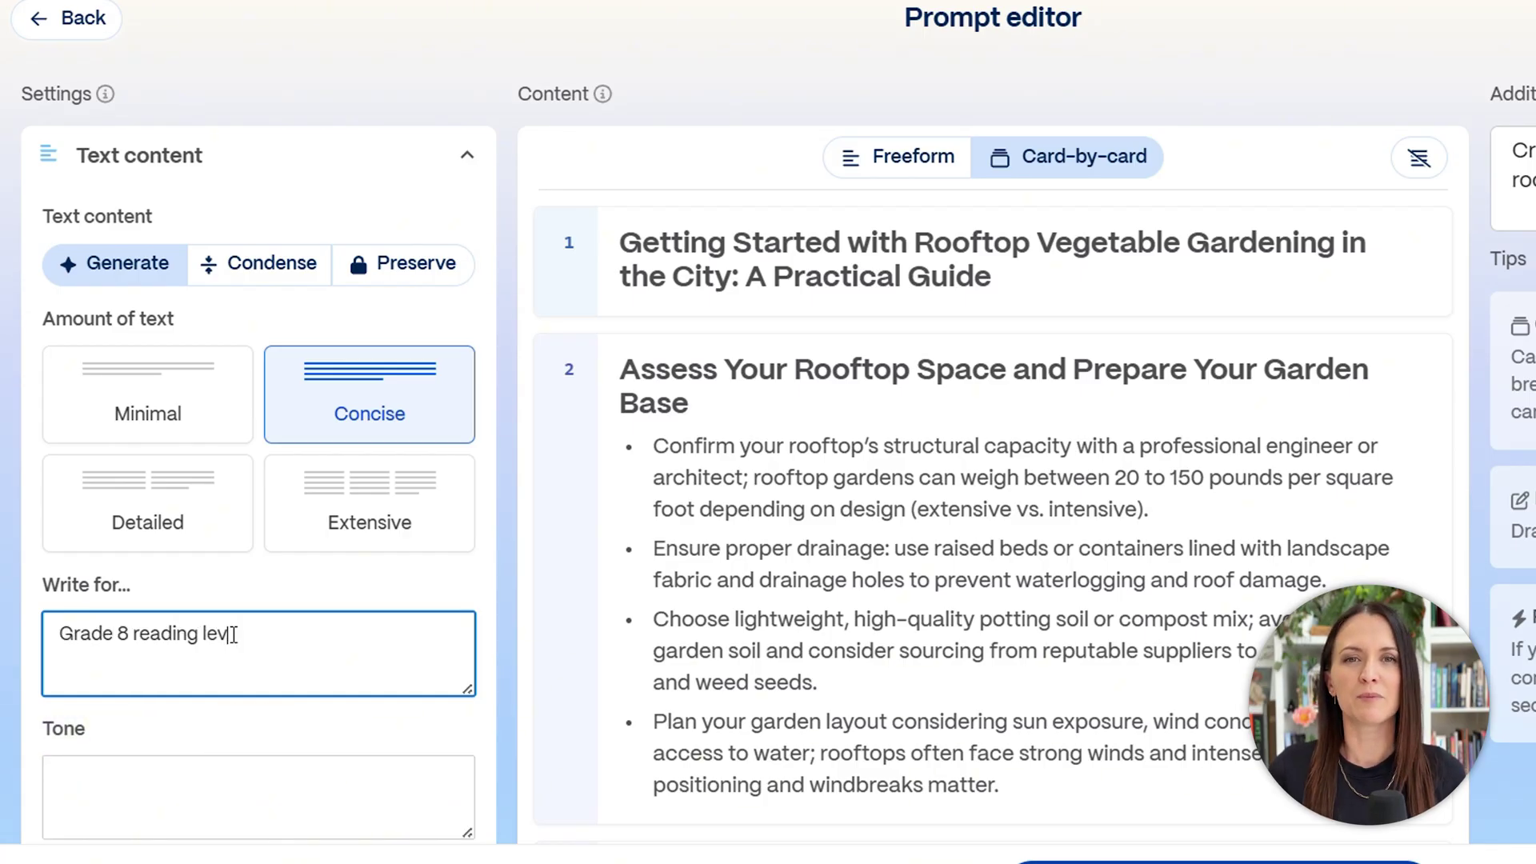
scroll(235, 635, down, 3)
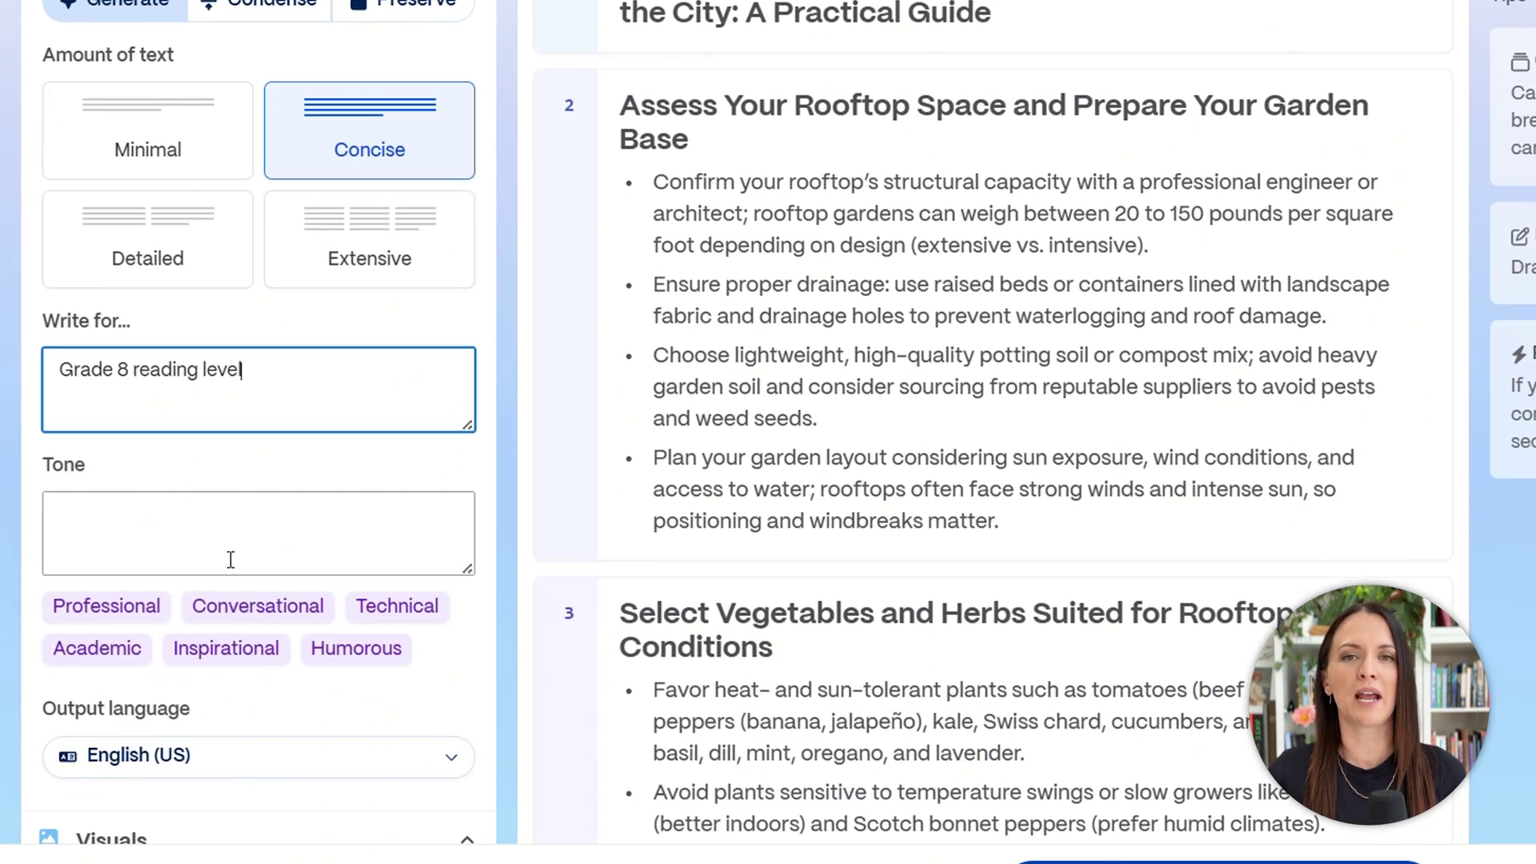
click(316, 608)
click(397, 610)
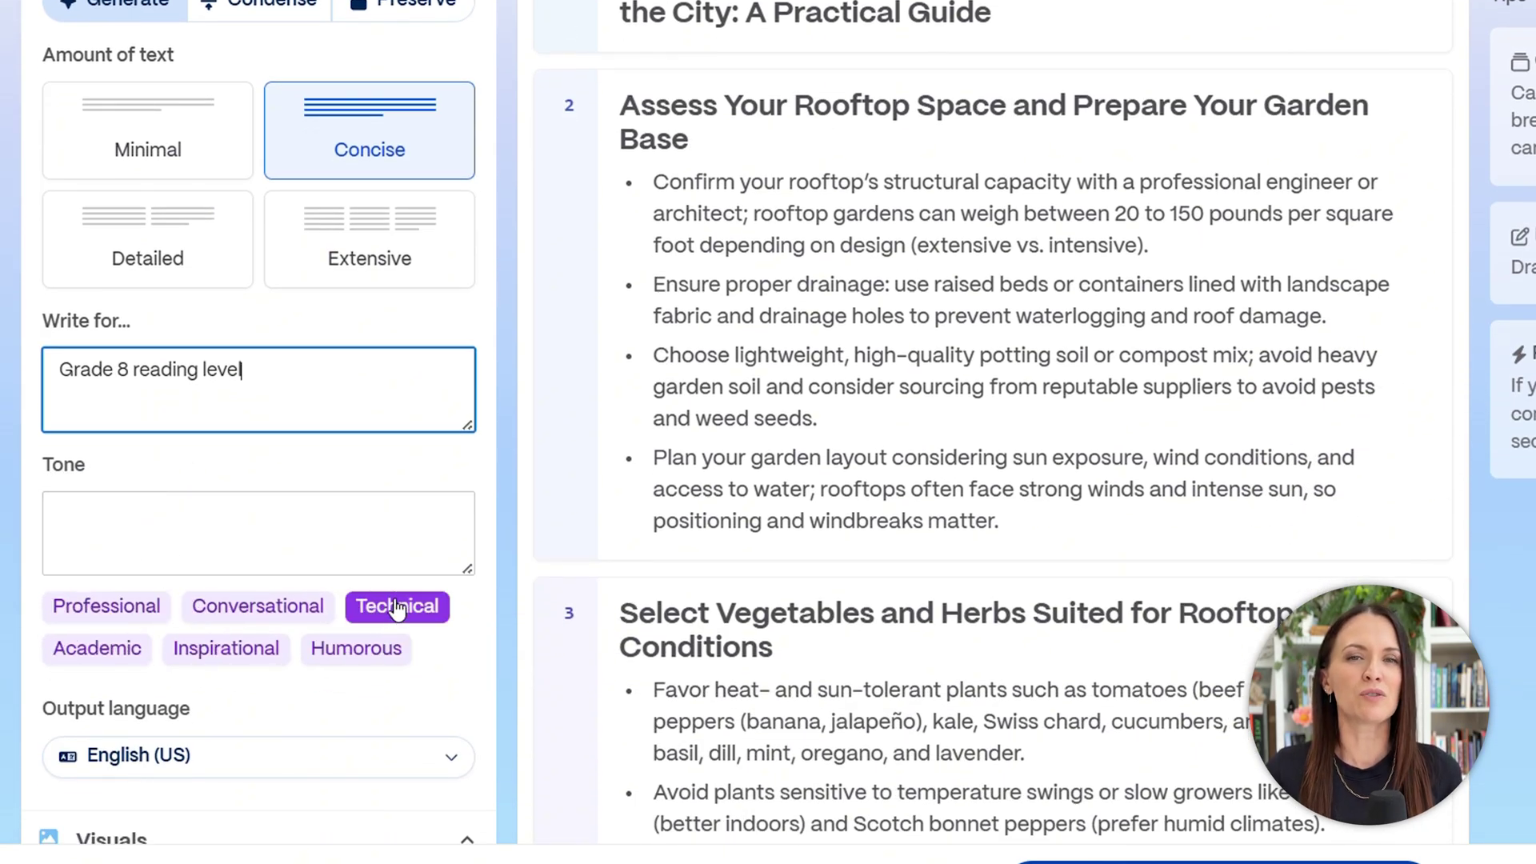
click(240, 609)
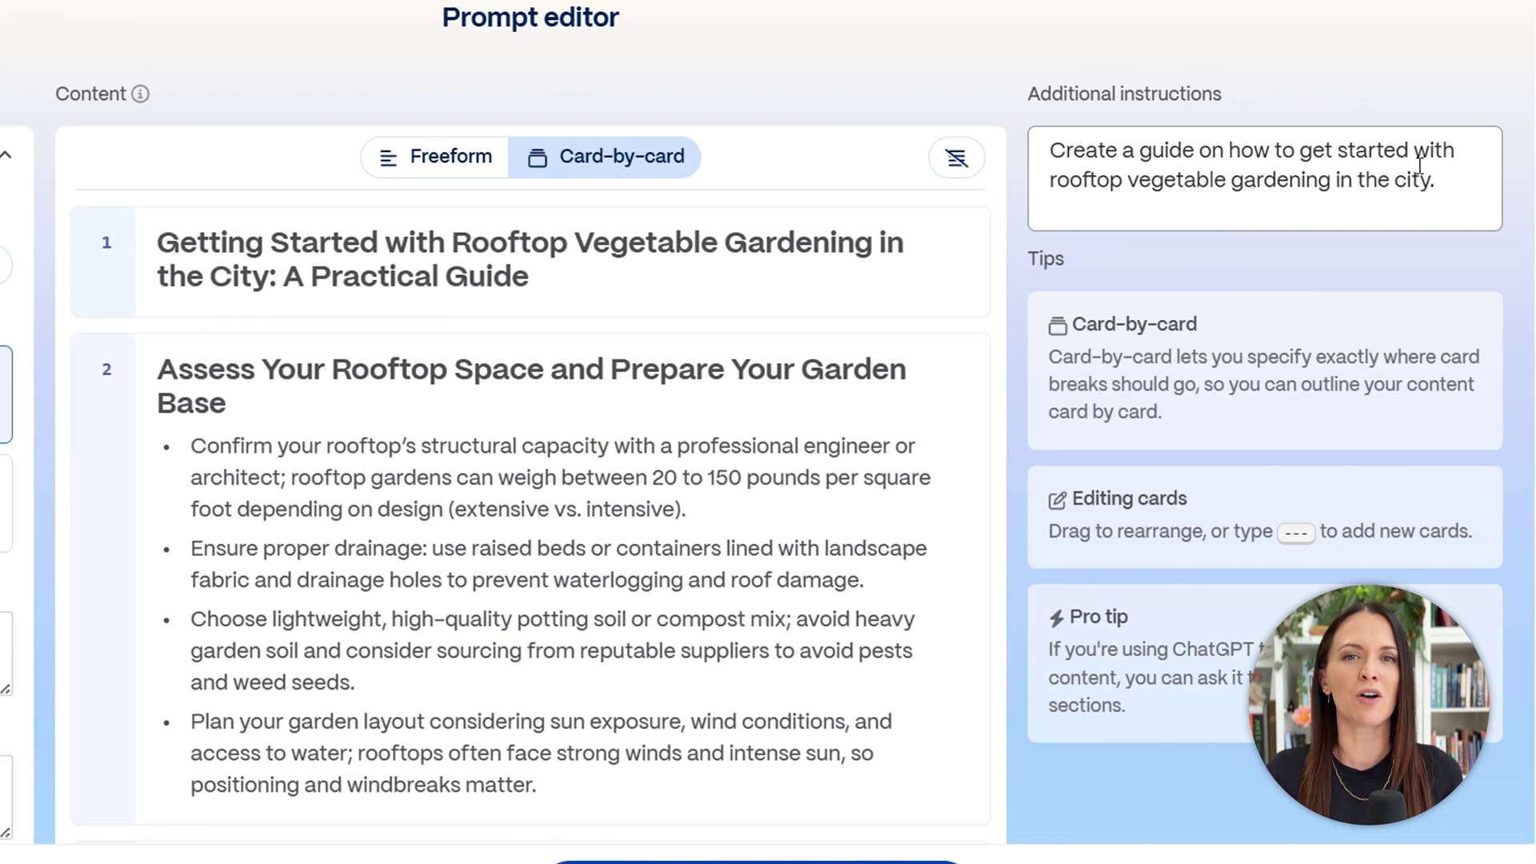
Add keywords like rooftop gardening to Additional instructions and generate the guide.
click(1438, 188)
key(Return)
key(Return)
text(Add in these specific keywords w)
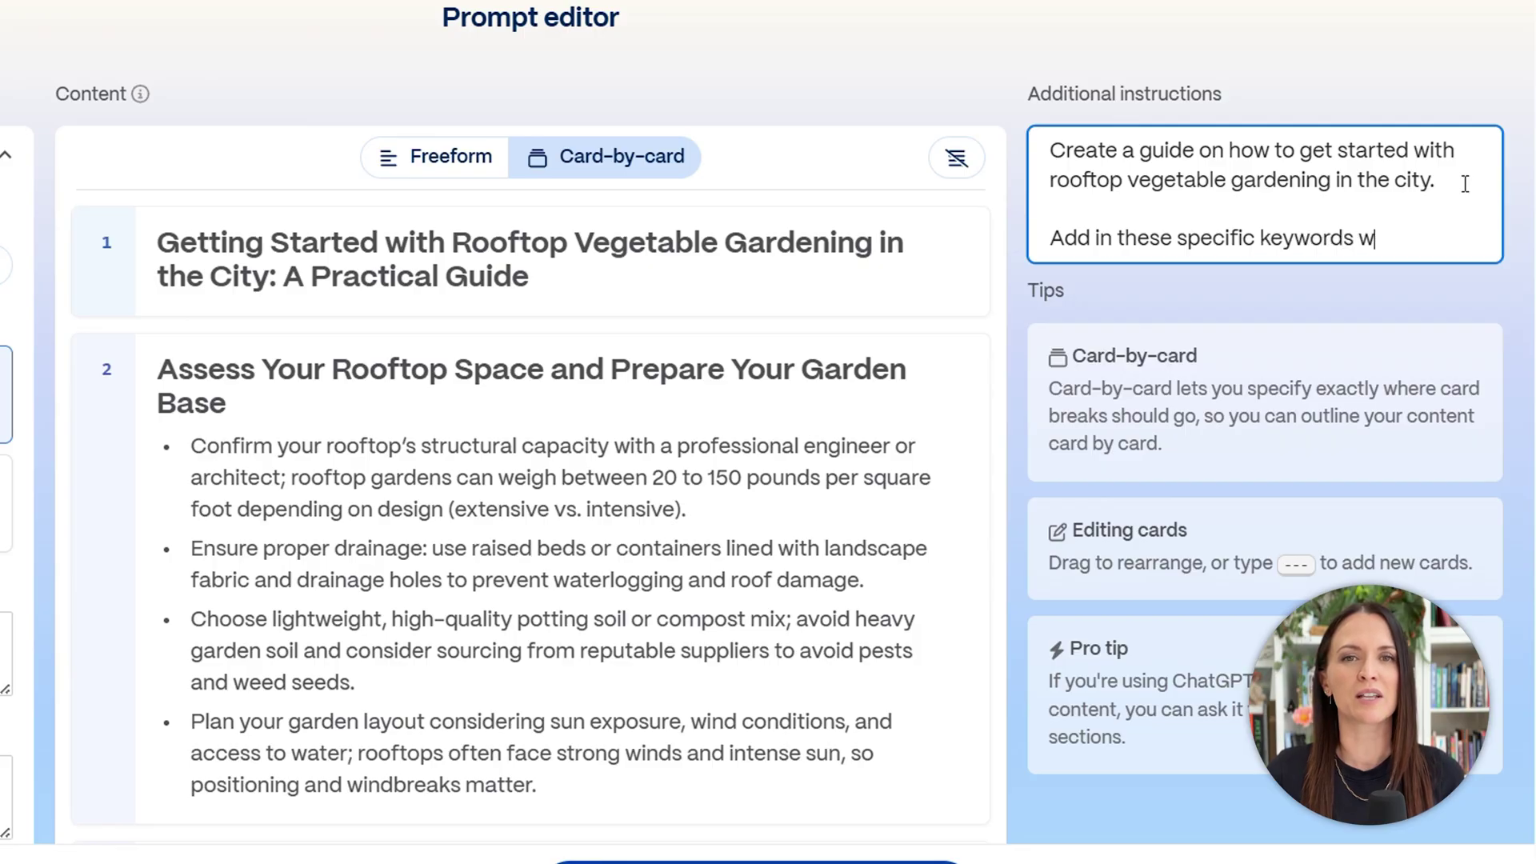
text(ithin the document:  rooftop gardening, )
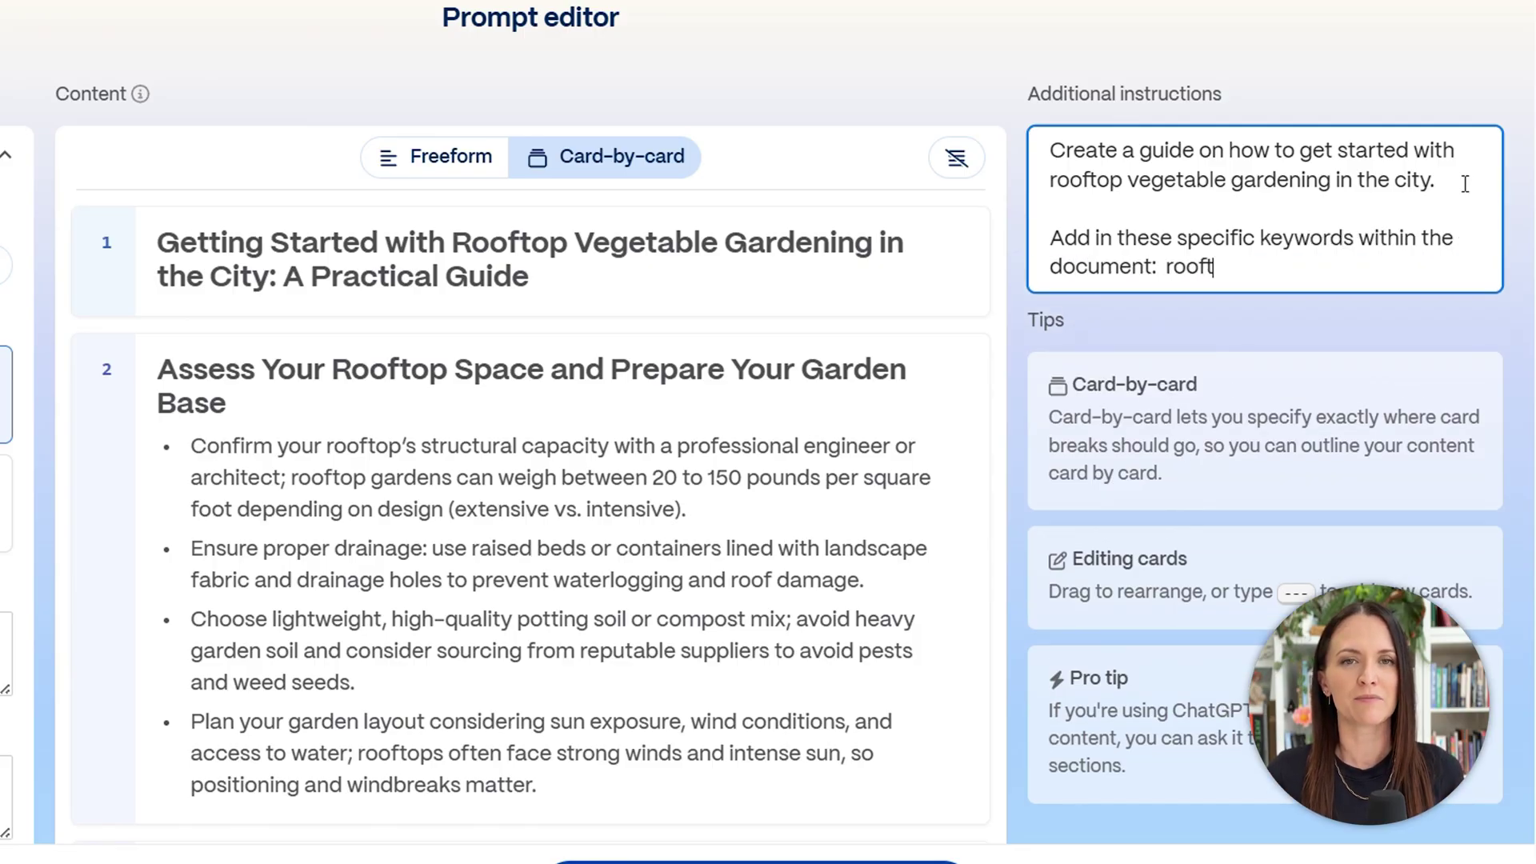
text(rooftop vegen)
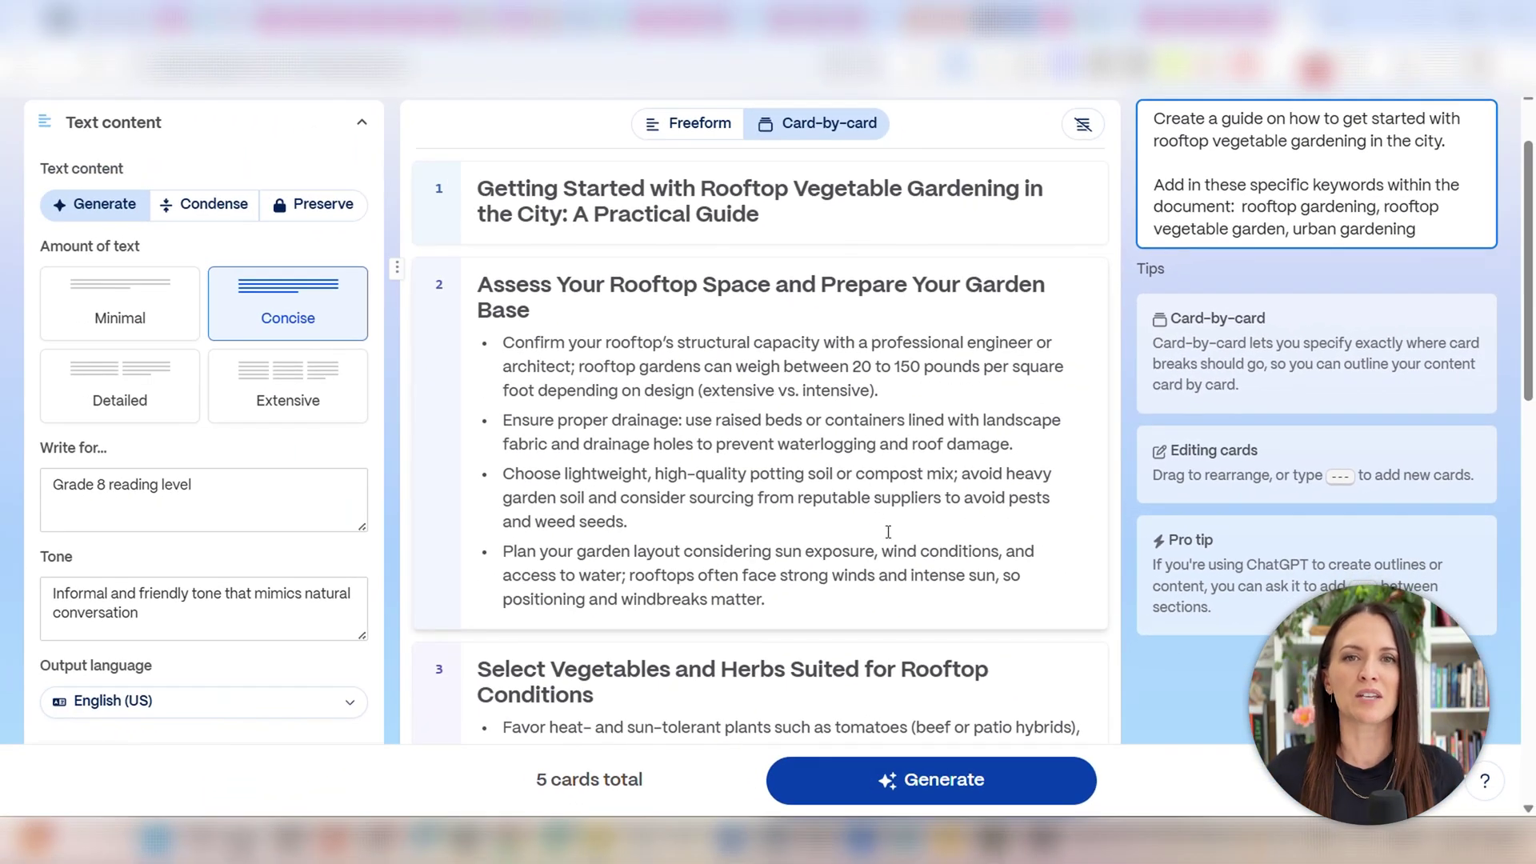
click(978, 788)
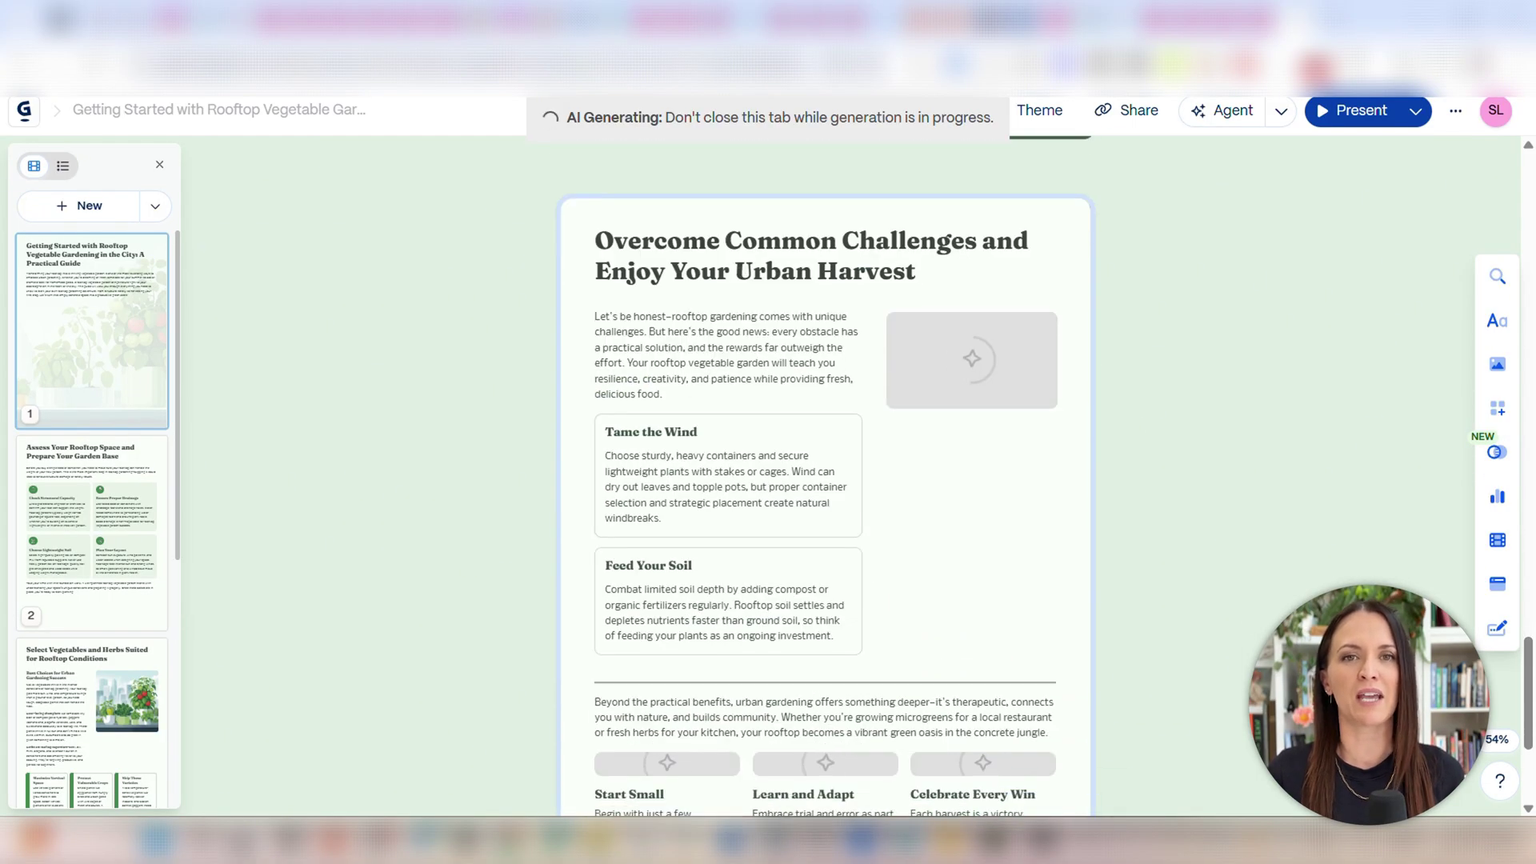
Scroll through the generated title, rooftop-assessment and vegetables-and-herbs cards.
scroll(920, 621, down, 5)
scroll(1048, 654, up, 20)
scroll(1049, 654, up, 10)
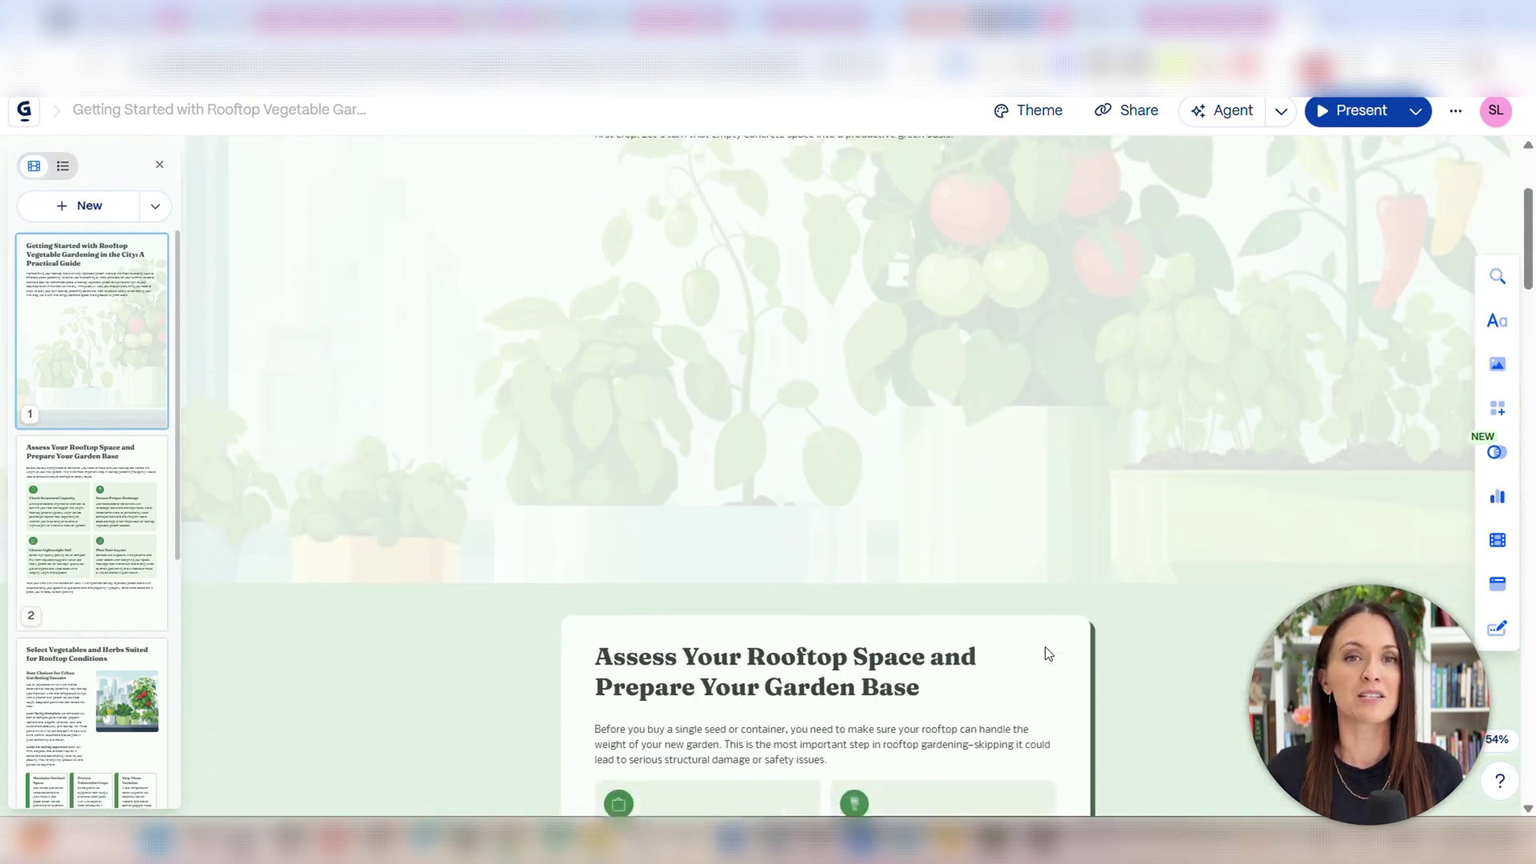
scroll(852, 426, down, 10)
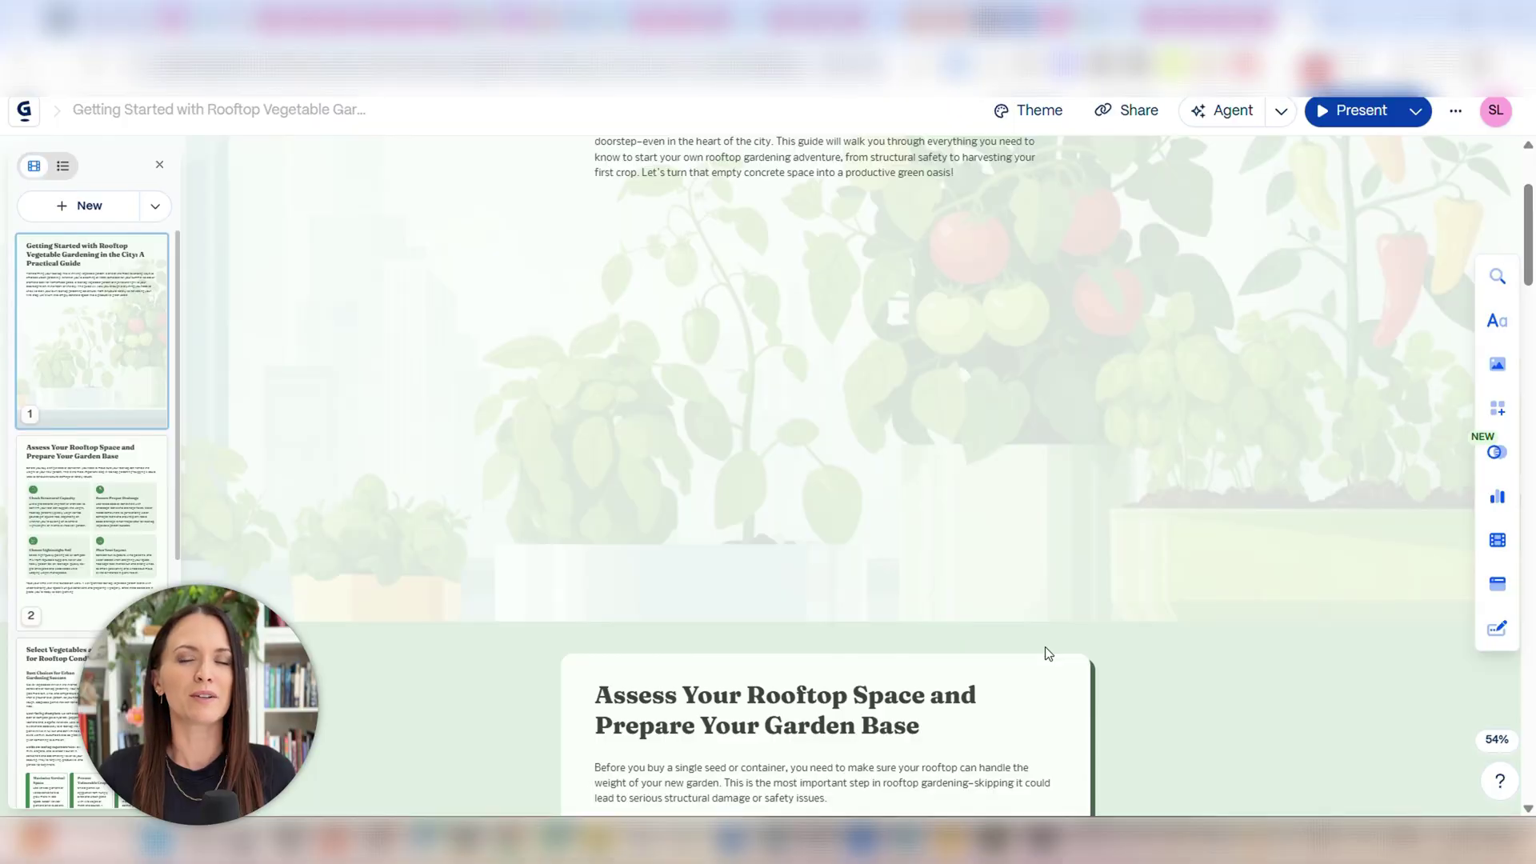
scroll(1045, 646, down, 2)
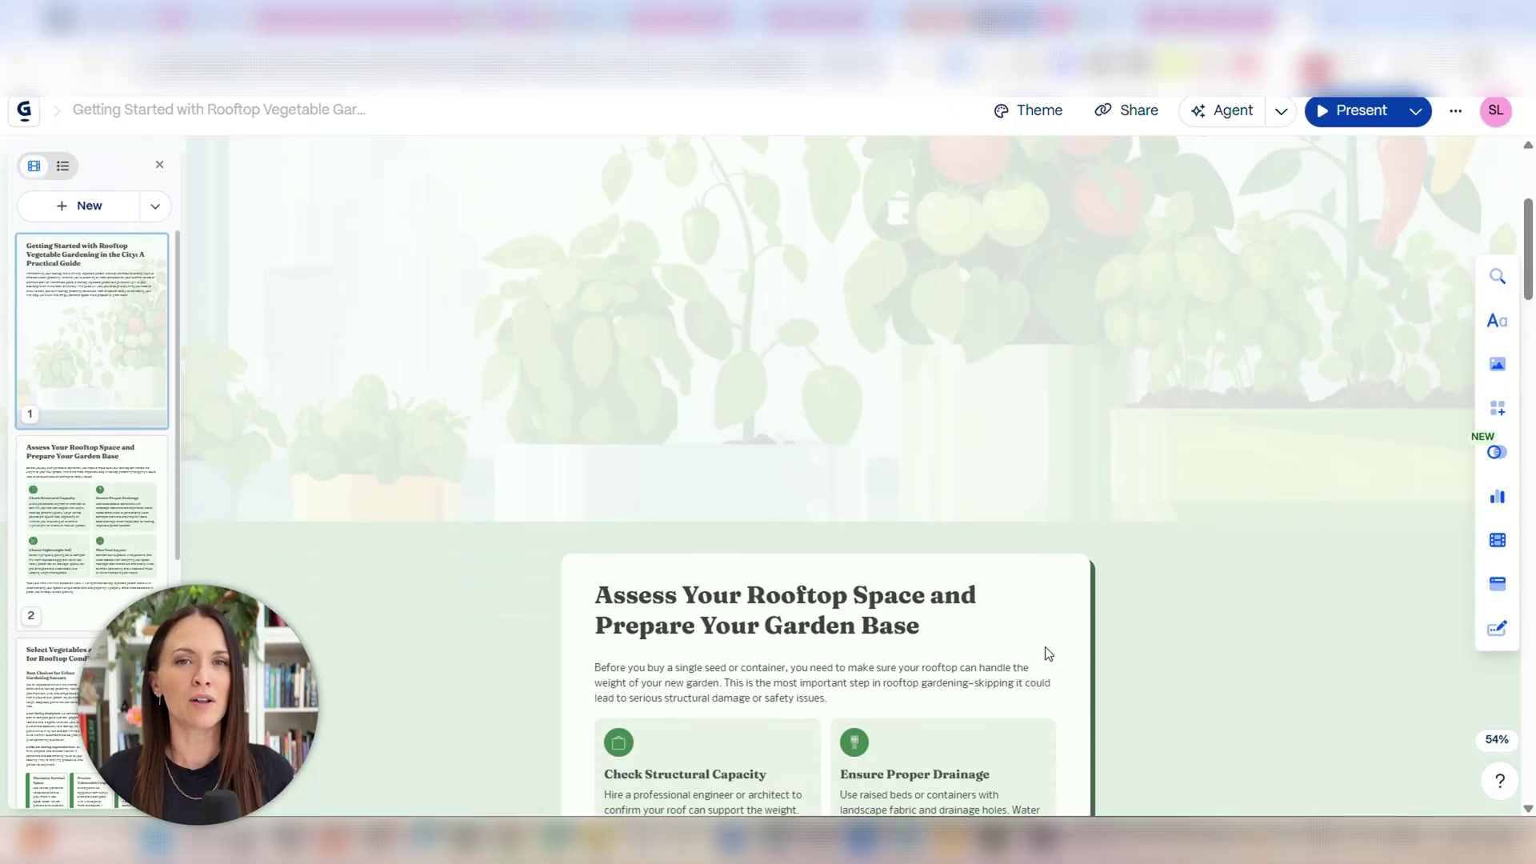
scroll(1048, 632, up, 5)
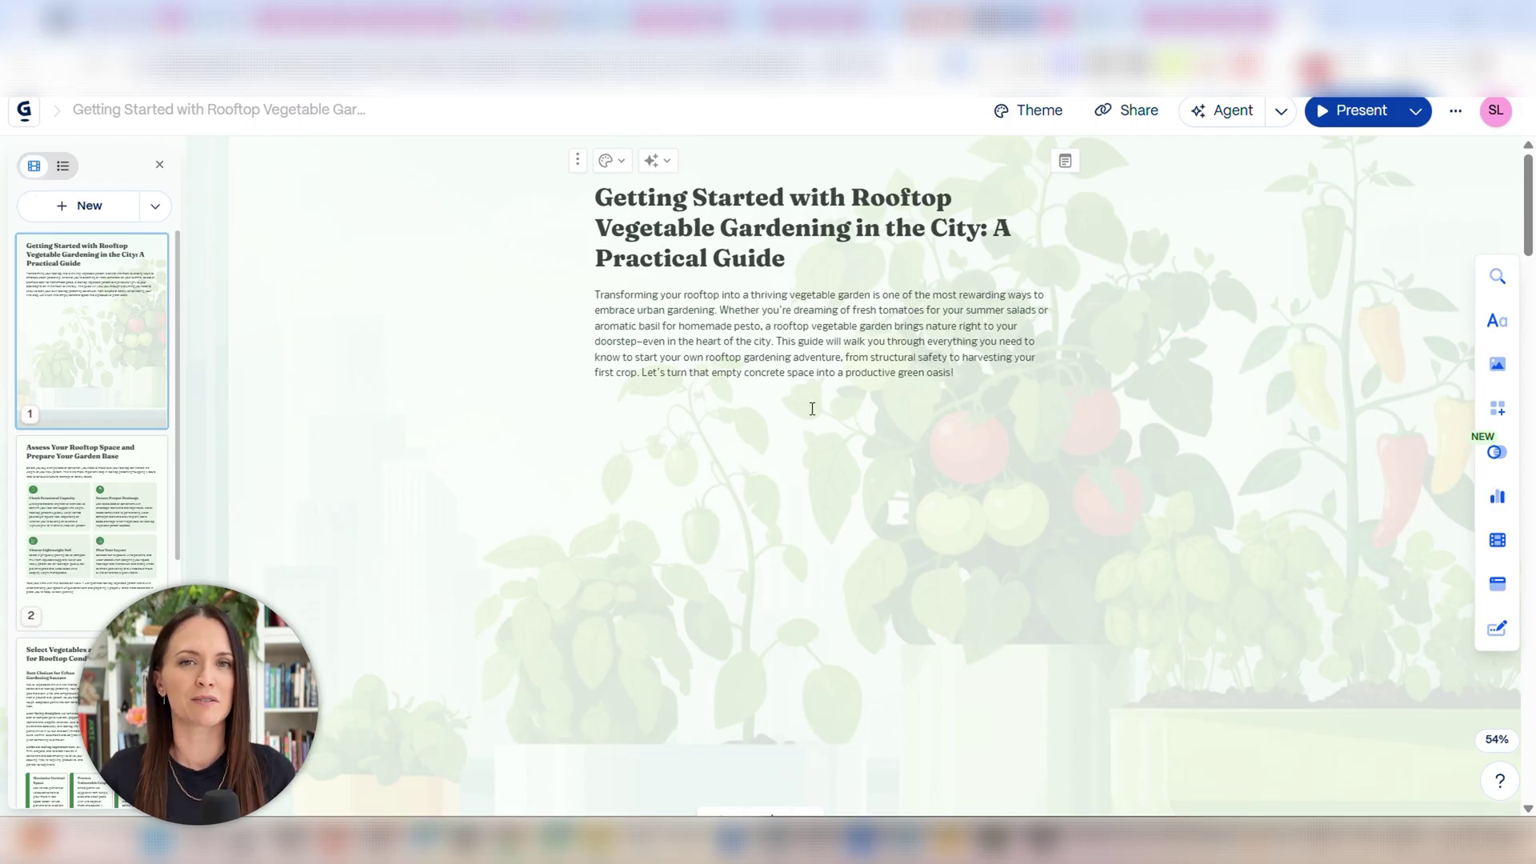
scroll(851, 426, down, 10)
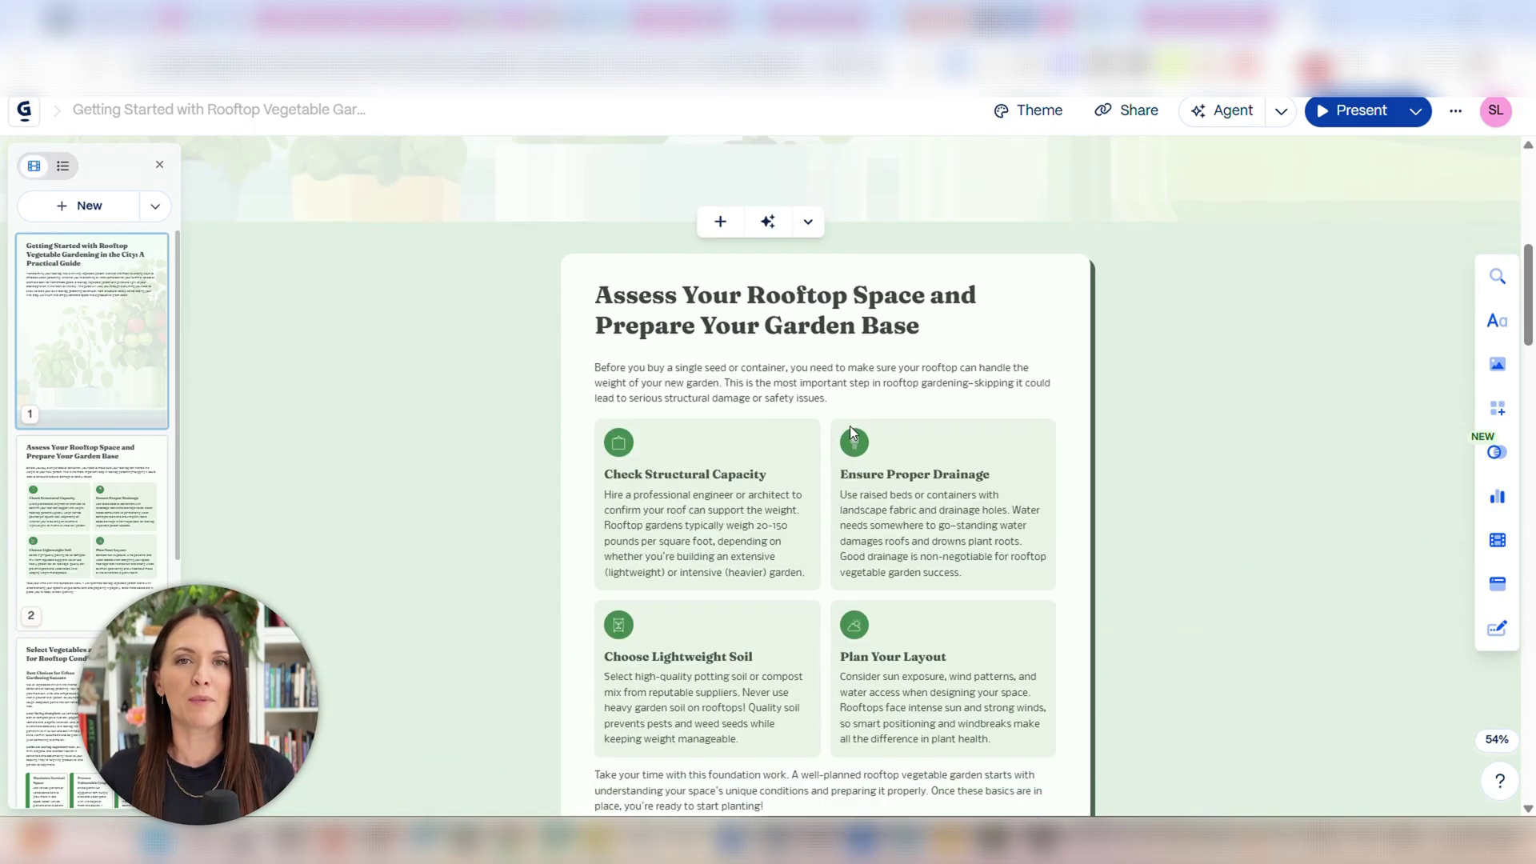
scroll(844, 369, up, 3)
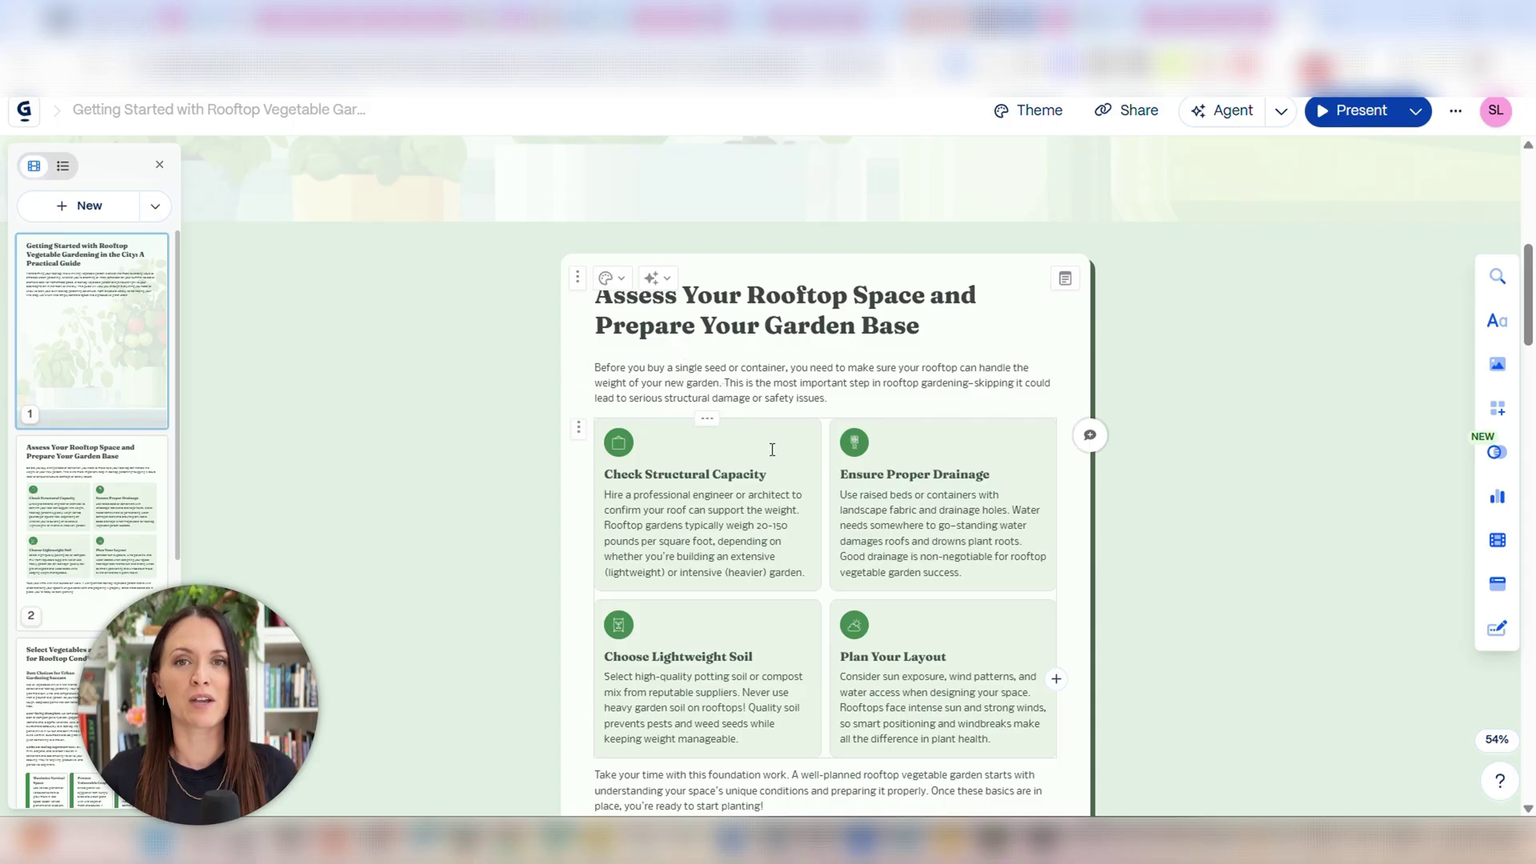
scroll(772, 449, down, 1)
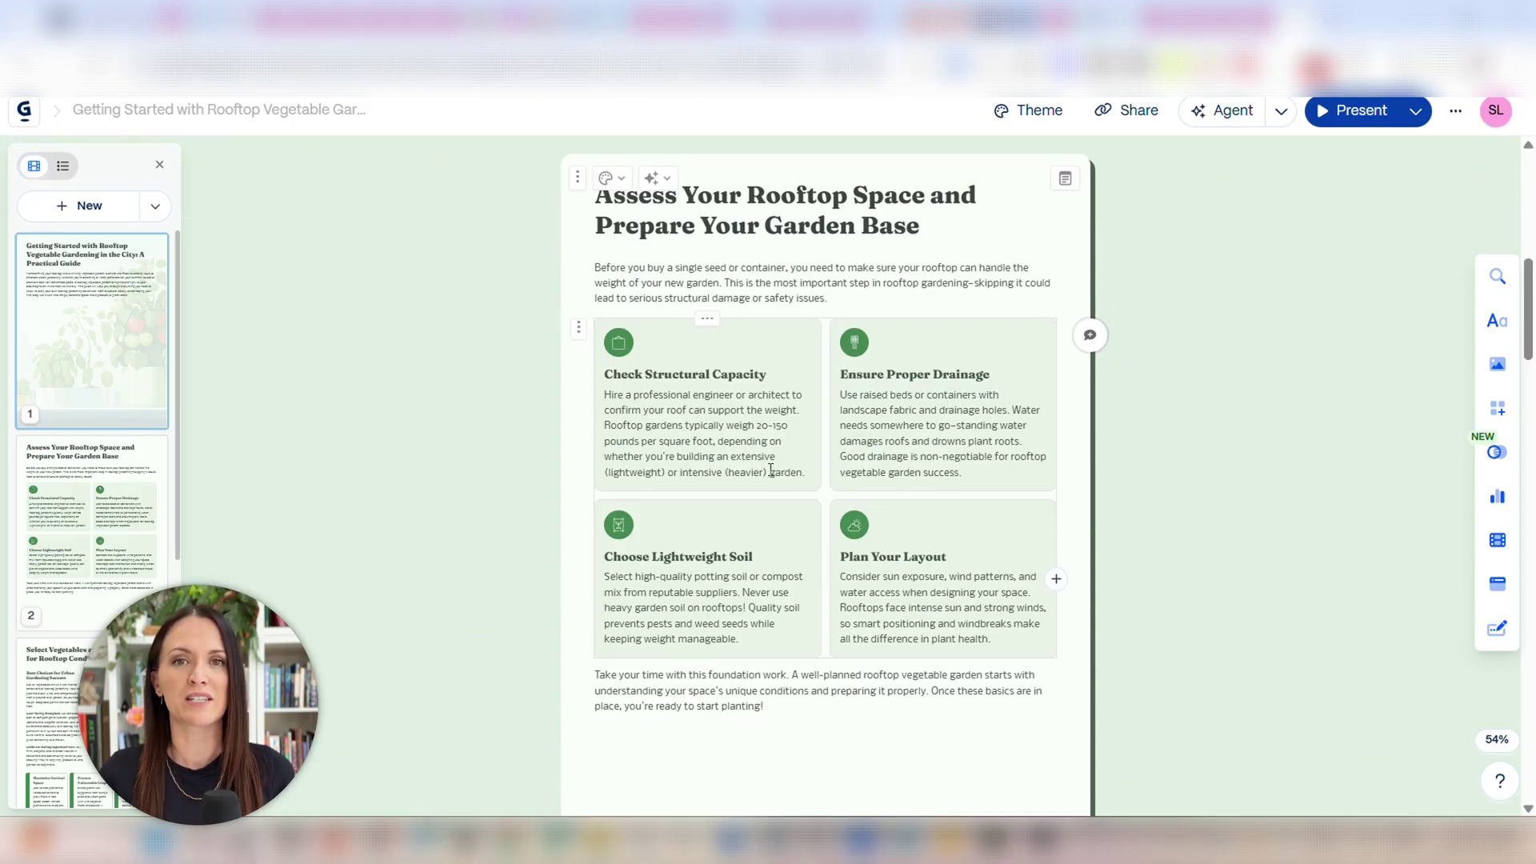
scroll(777, 467, down, 8)
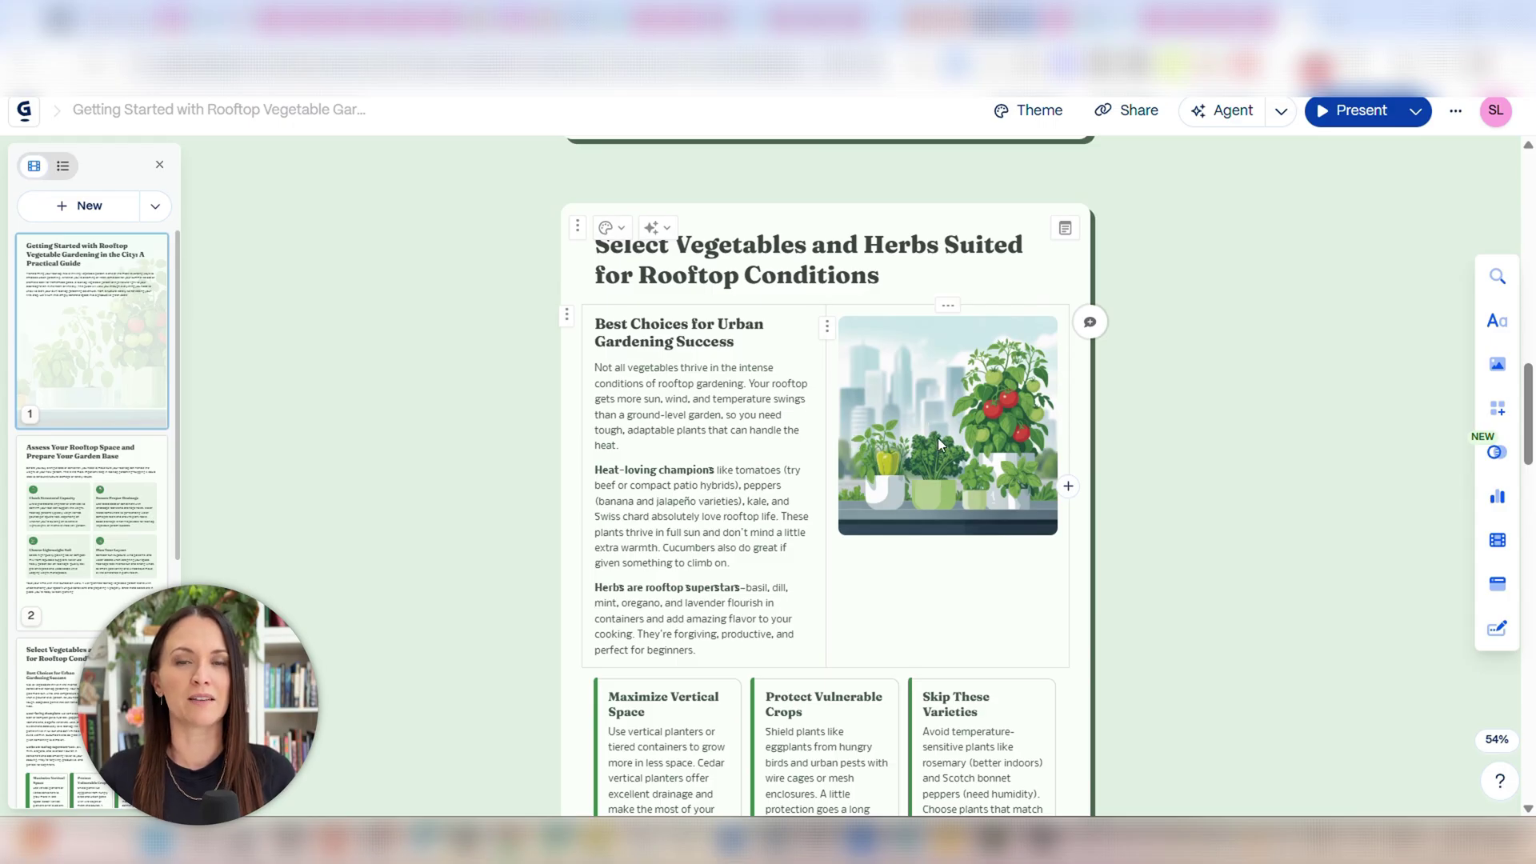
Enter crop mode on the vegetables card illustration, then leave it unchanged.
click(1006, 472)
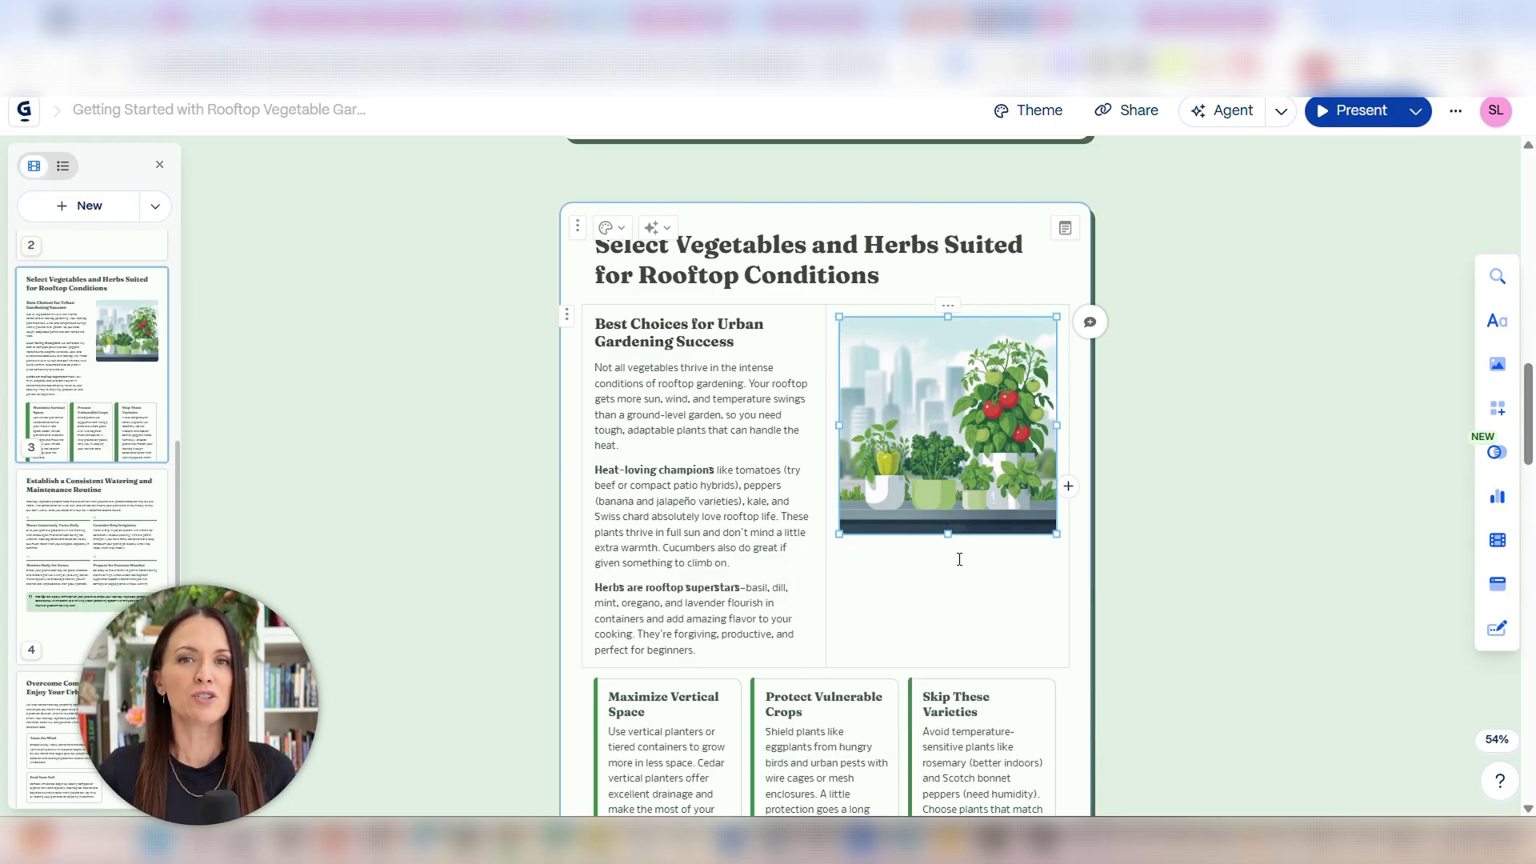
click(956, 572)
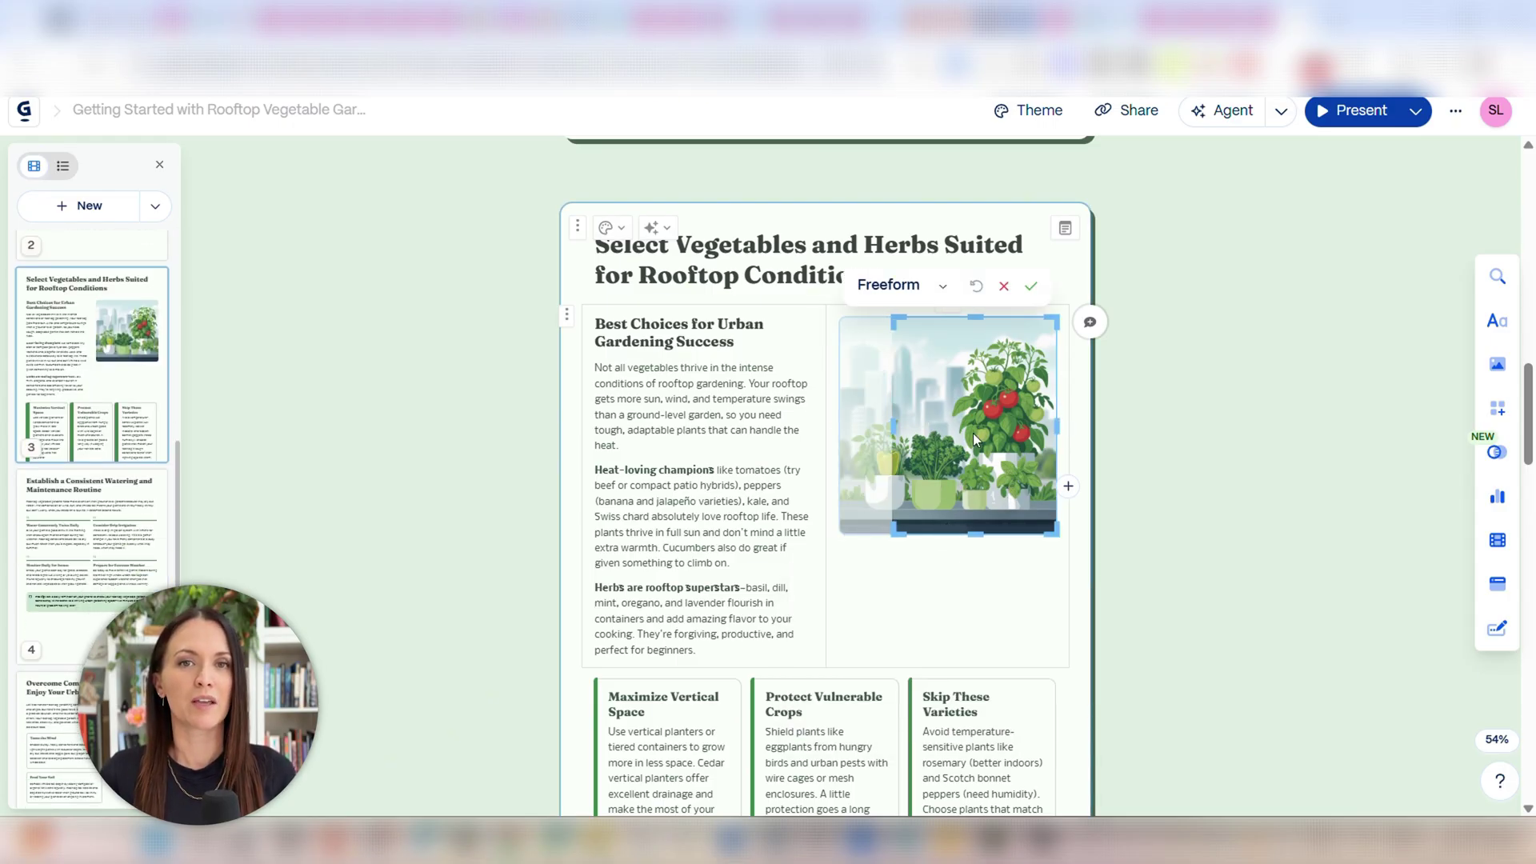
click(889, 555)
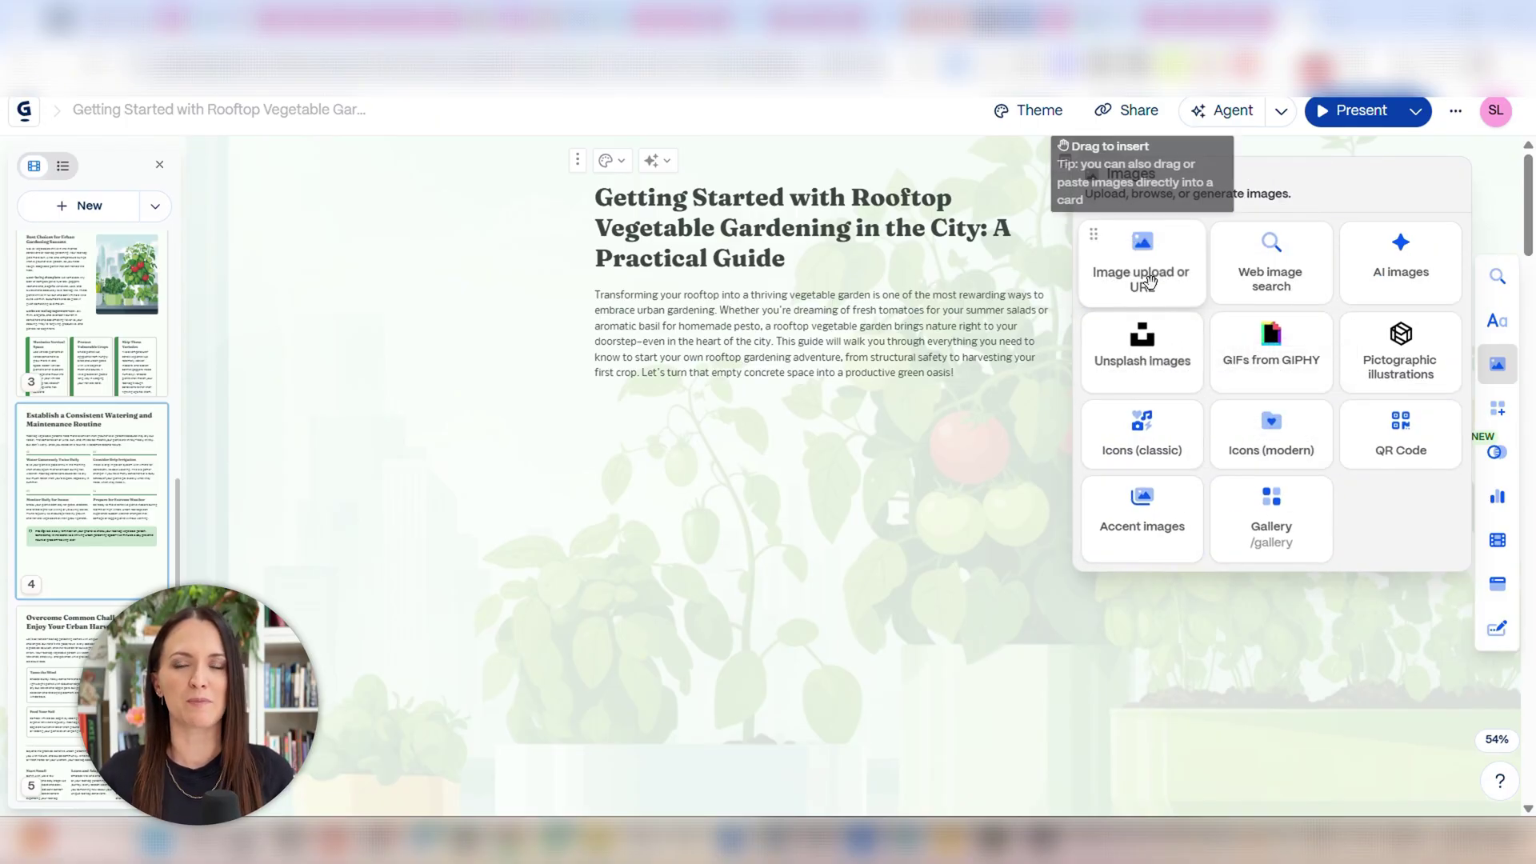
Add a generated 4:3 rooftop tomato garden illustration to the title card.
drag(1400, 257, 809, 203)
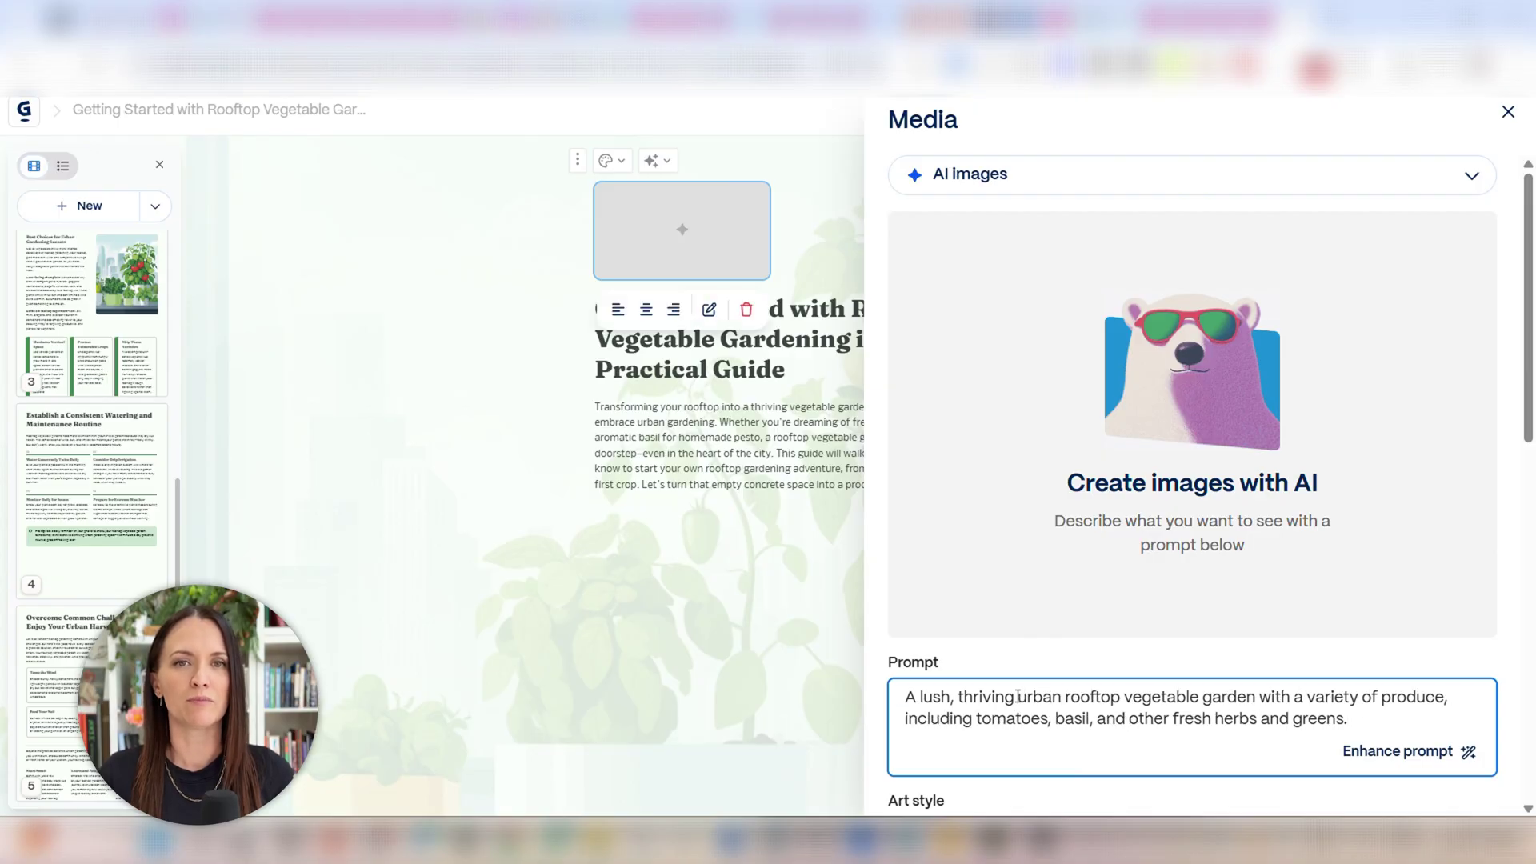
scroll(1041, 480, down, 5)
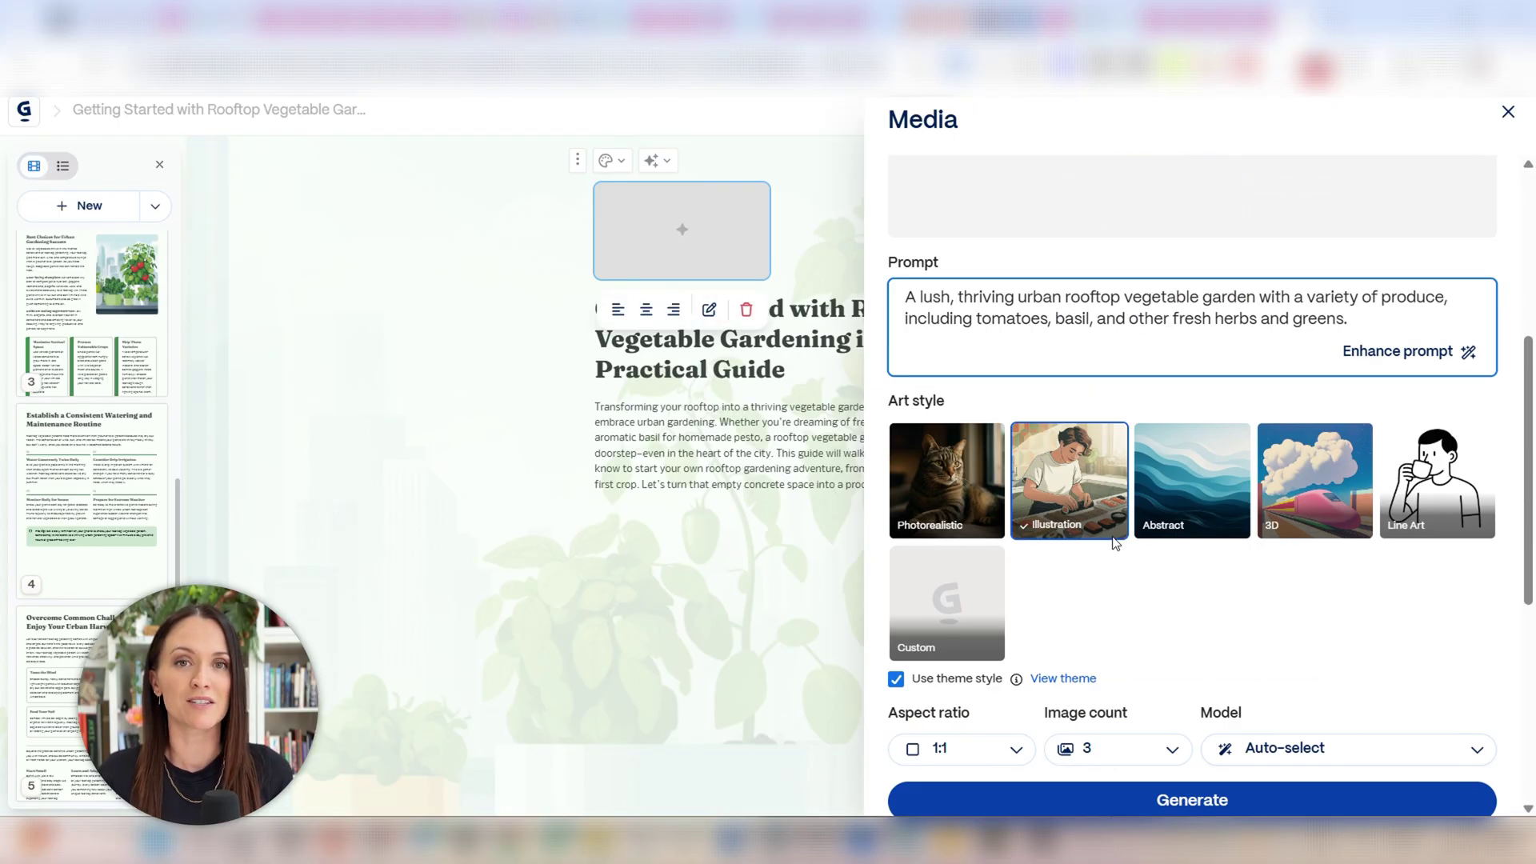
scroll(1064, 600, down, 1)
scroll(1081, 622, down, 2)
click(1184, 602)
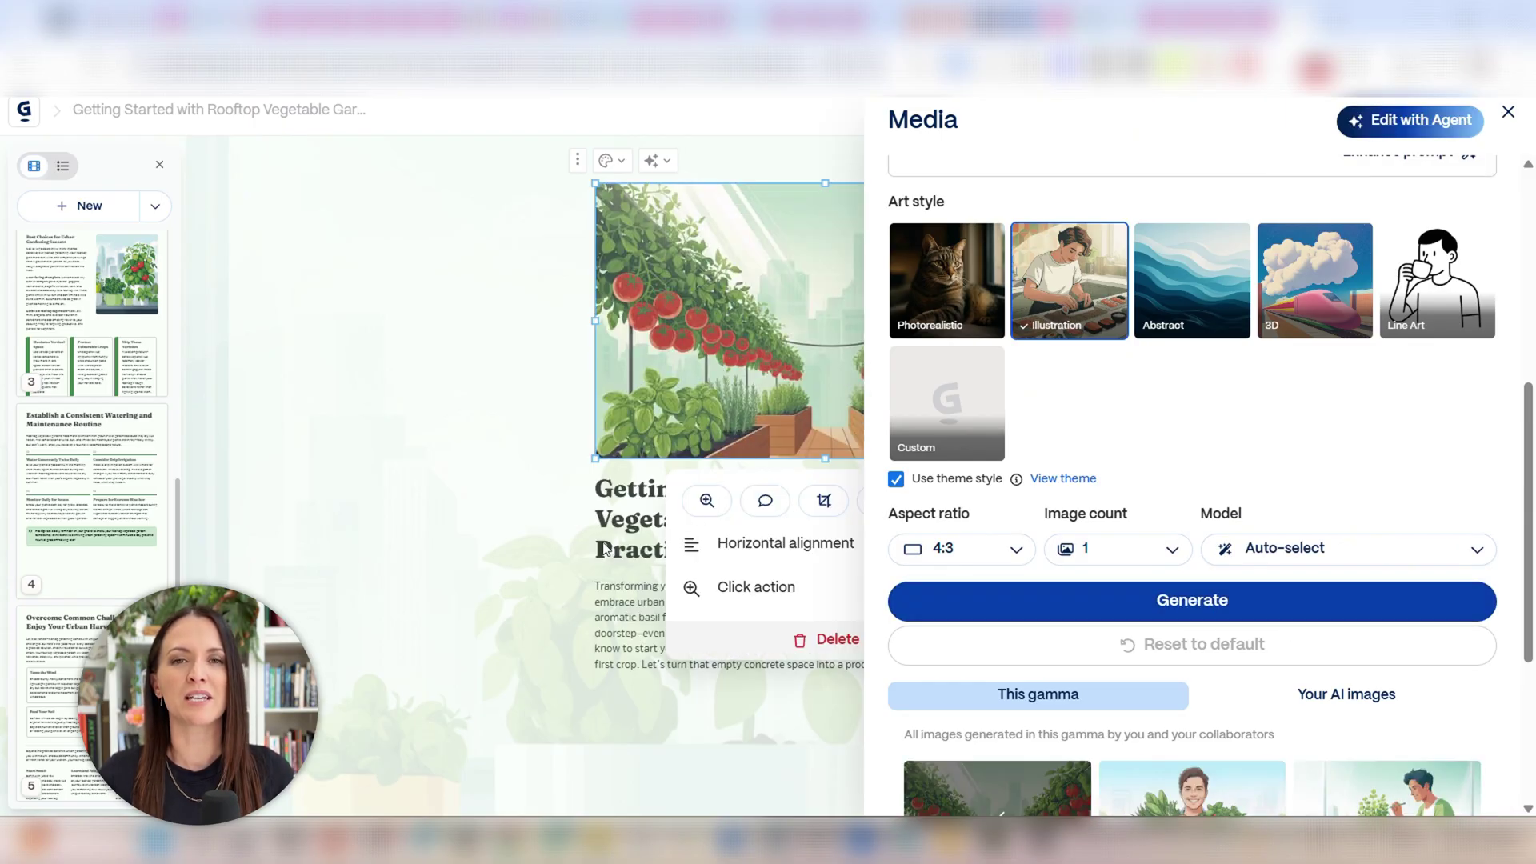
click(1509, 111)
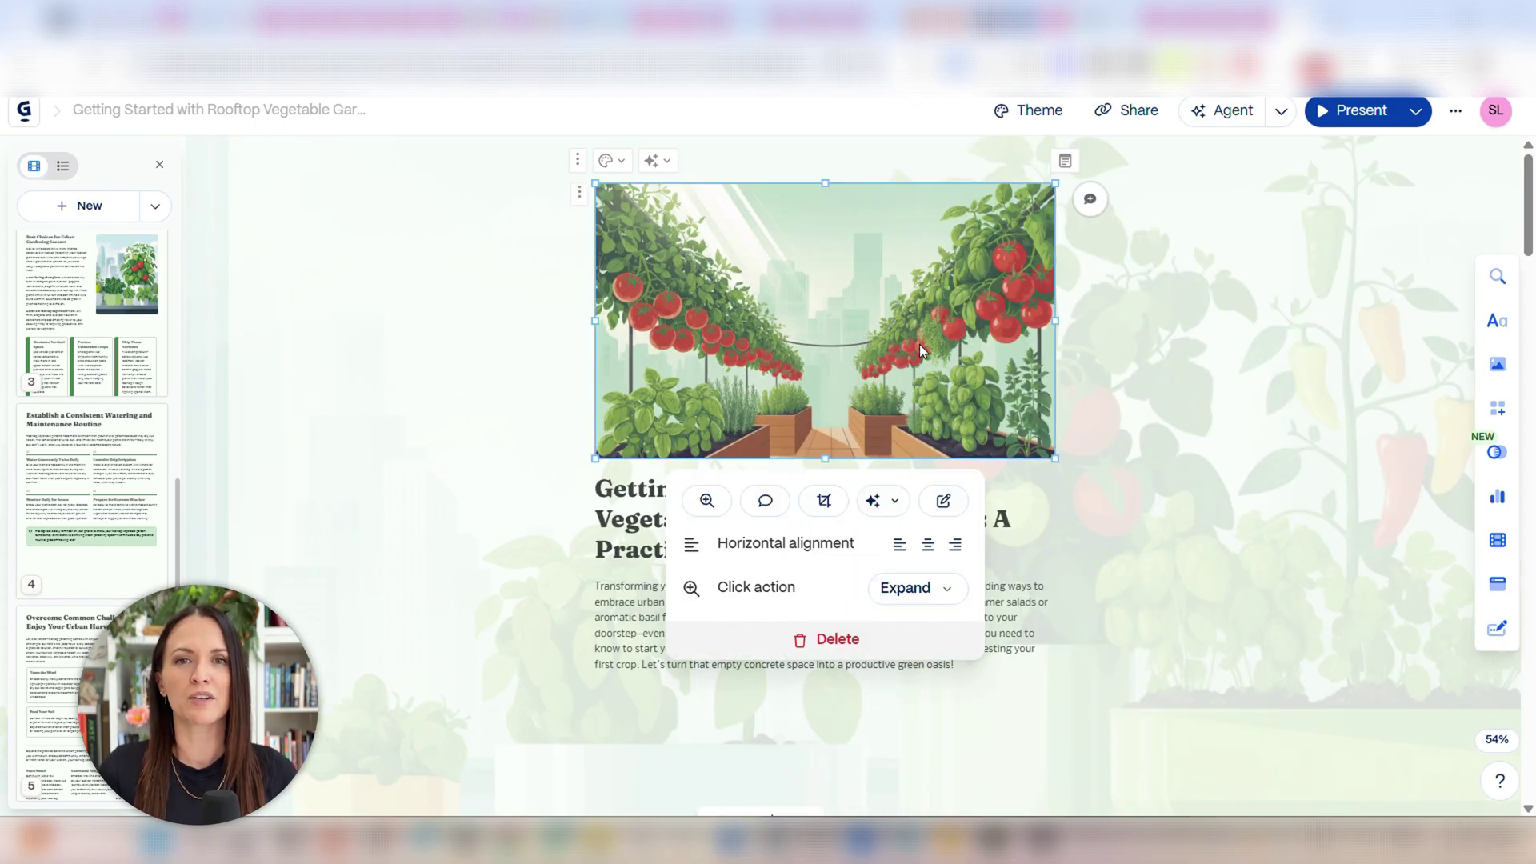
Move the title heading above the new illustration.
drag(580, 501, 608, 188)
scroll(882, 425, down, 4)
scroll(771, 331, up, 4)
scroll(892, 434, down, 2)
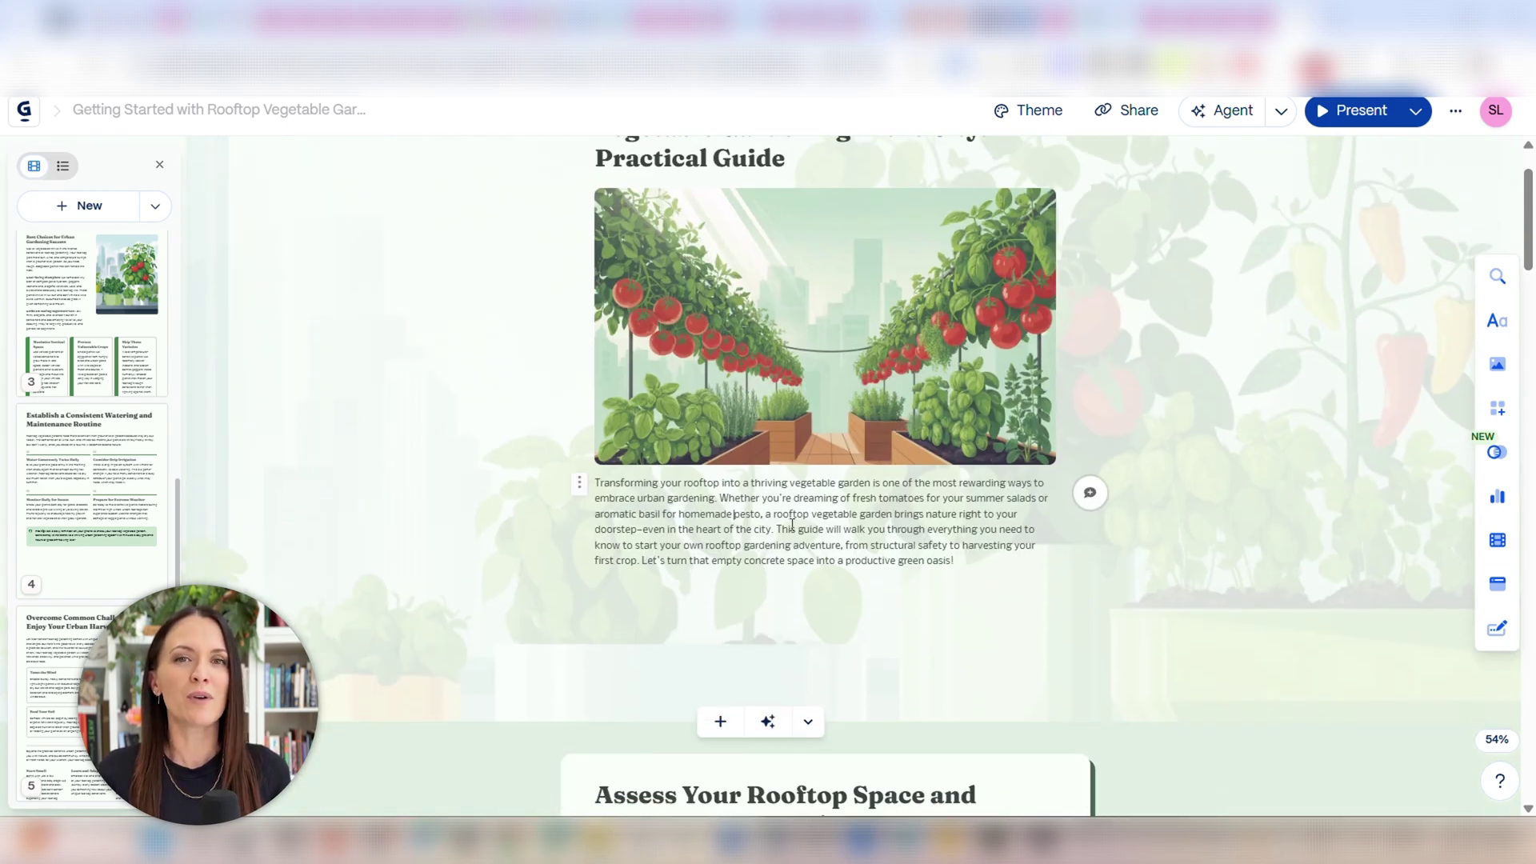
Make the intro paragraph Large and Bold.
drag(957, 561, 594, 482)
click(444, 457)
click(422, 562)
click(1141, 580)
drag(954, 621, 594, 484)
click(541, 446)
click(1140, 580)
scroll(986, 528, up, 2)
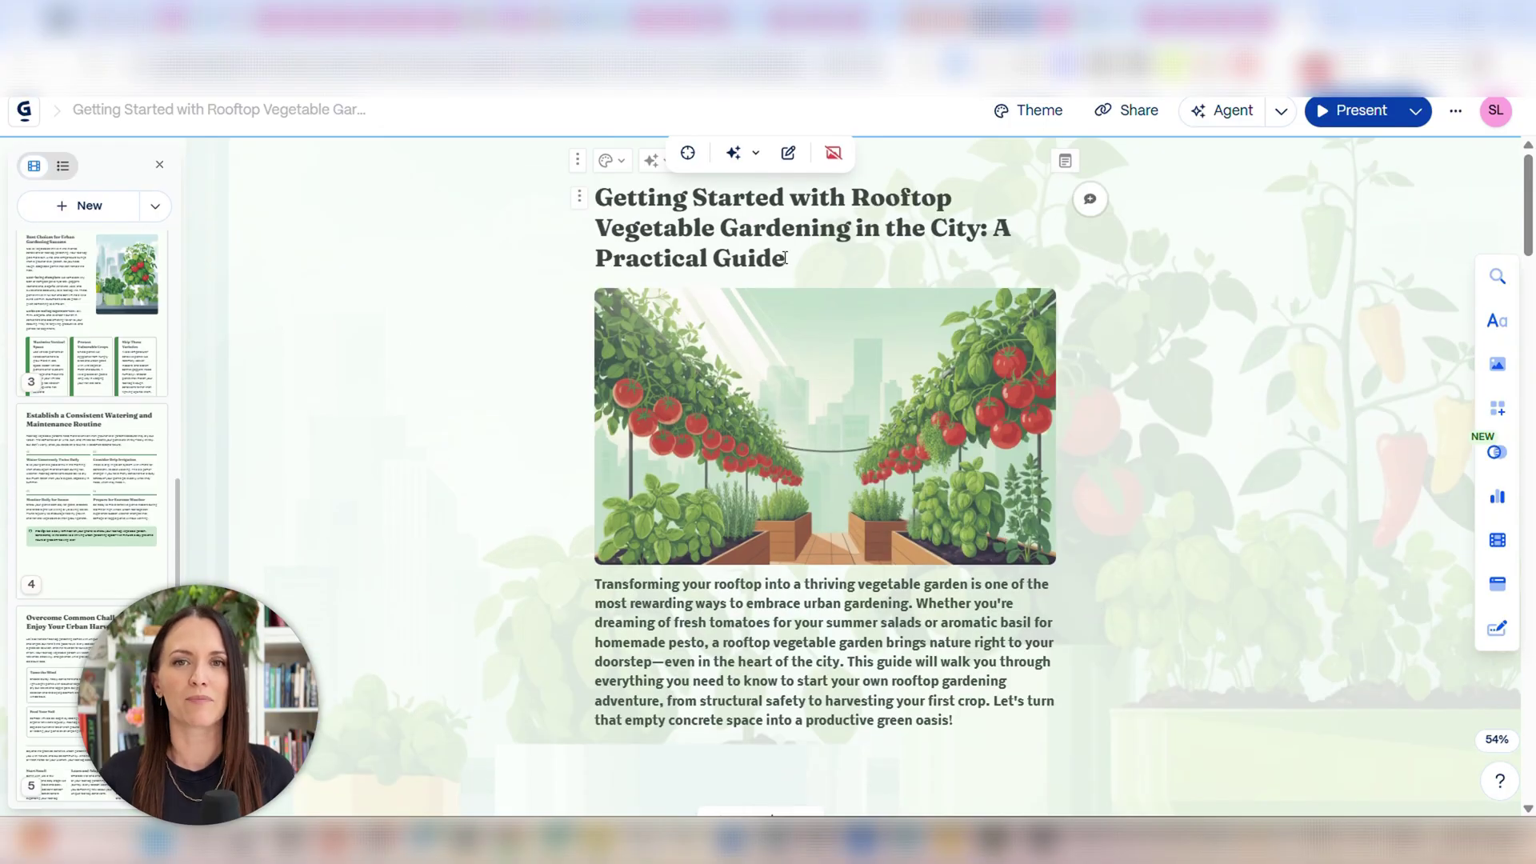
scroll(839, 458, down, 10)
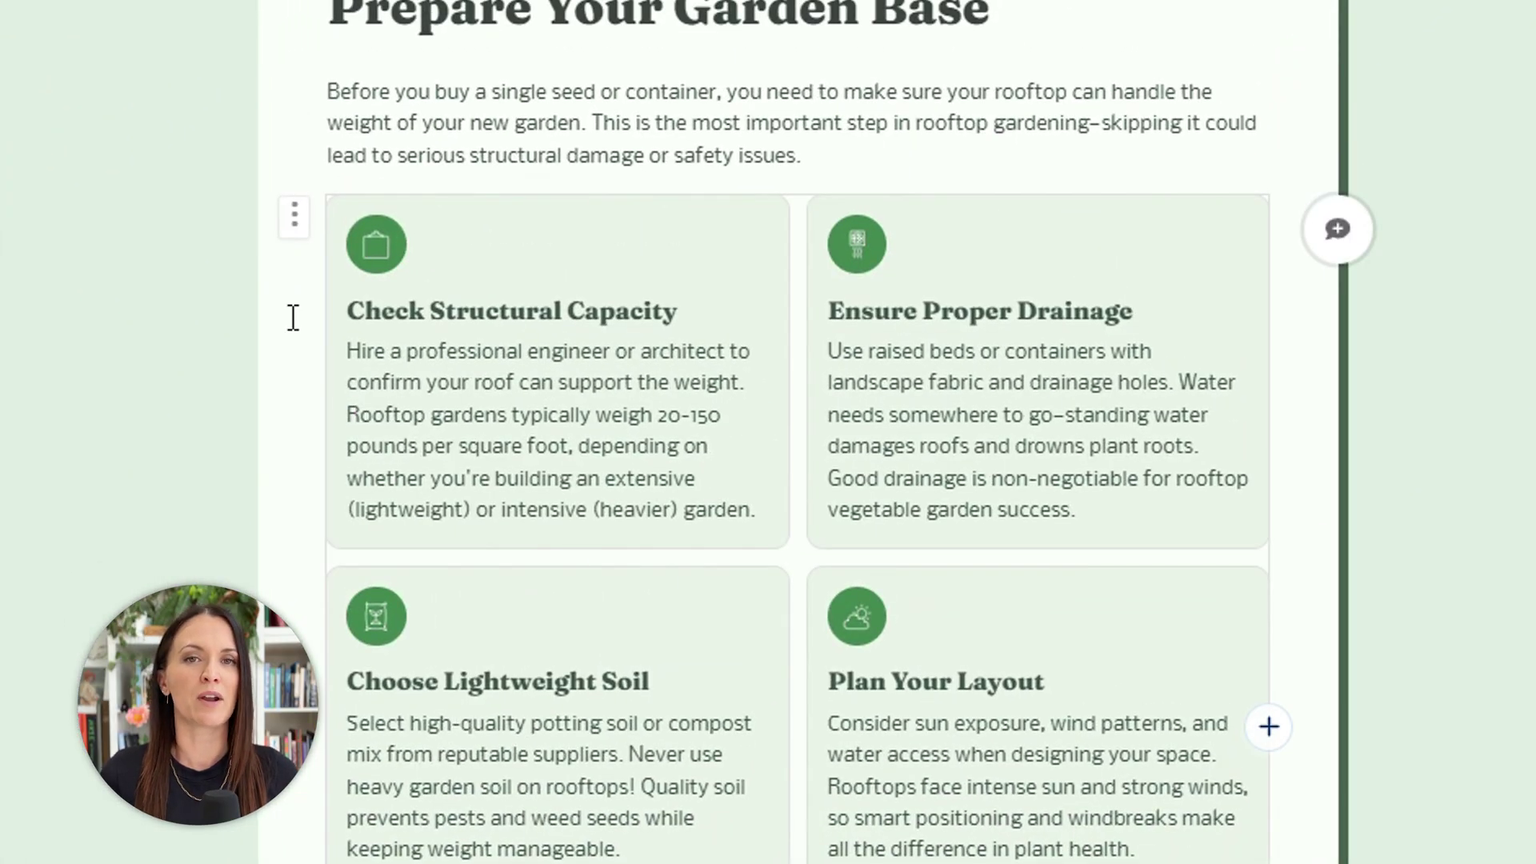
Relayout the Assess Your Rooftop Space tips as three green-topped columns above one wide Plan Your Layout box.
click(293, 227)
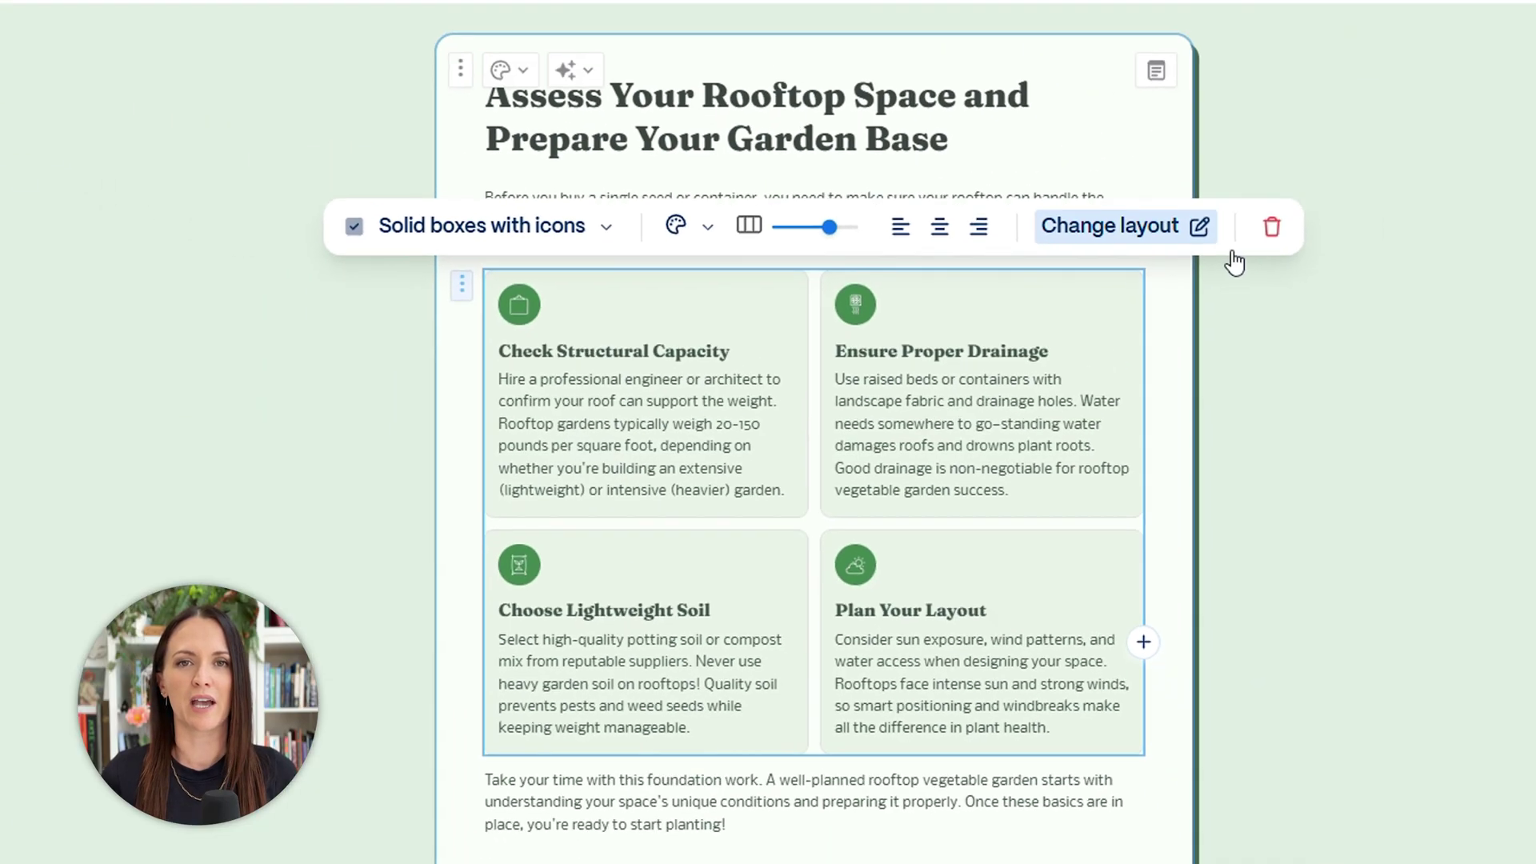
click(1220, 132)
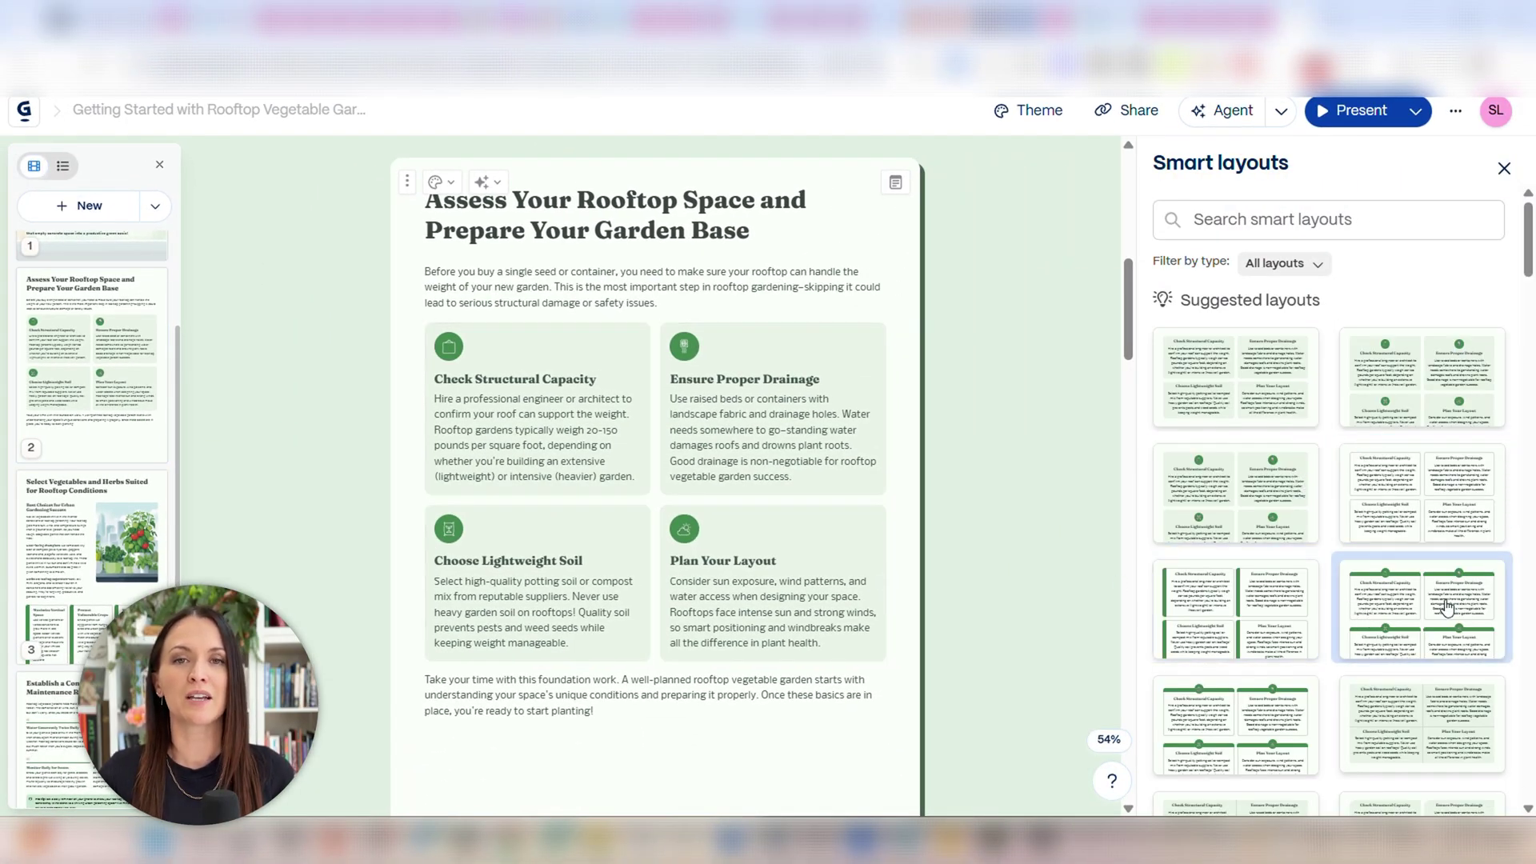
click(1449, 609)
scroll(1239, 682, down, 10)
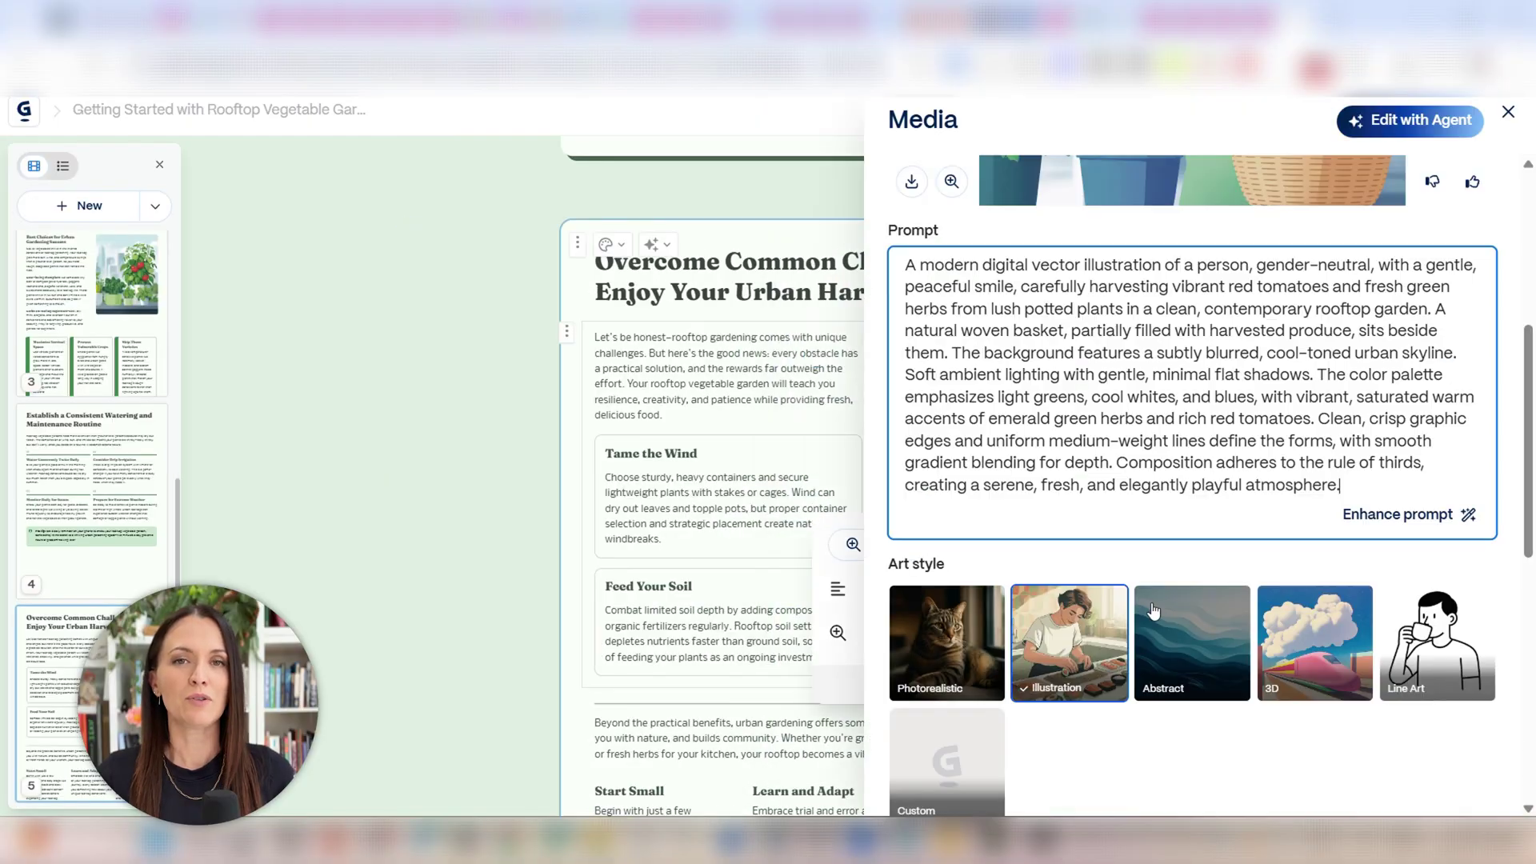
click(994, 508)
scroll(995, 508, down, 5)
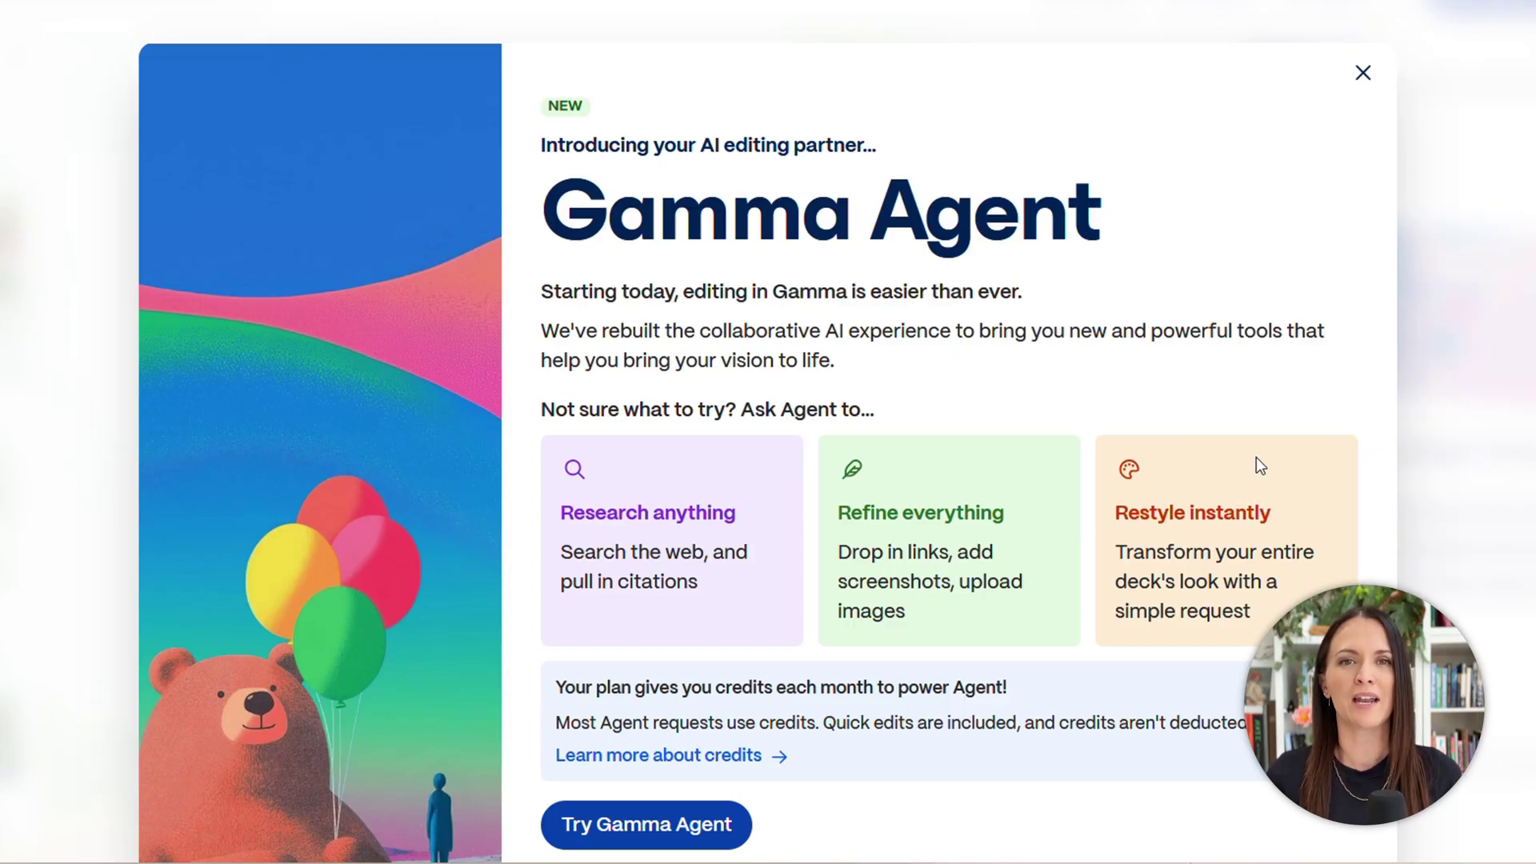
scroll(1256, 458, down, 2)
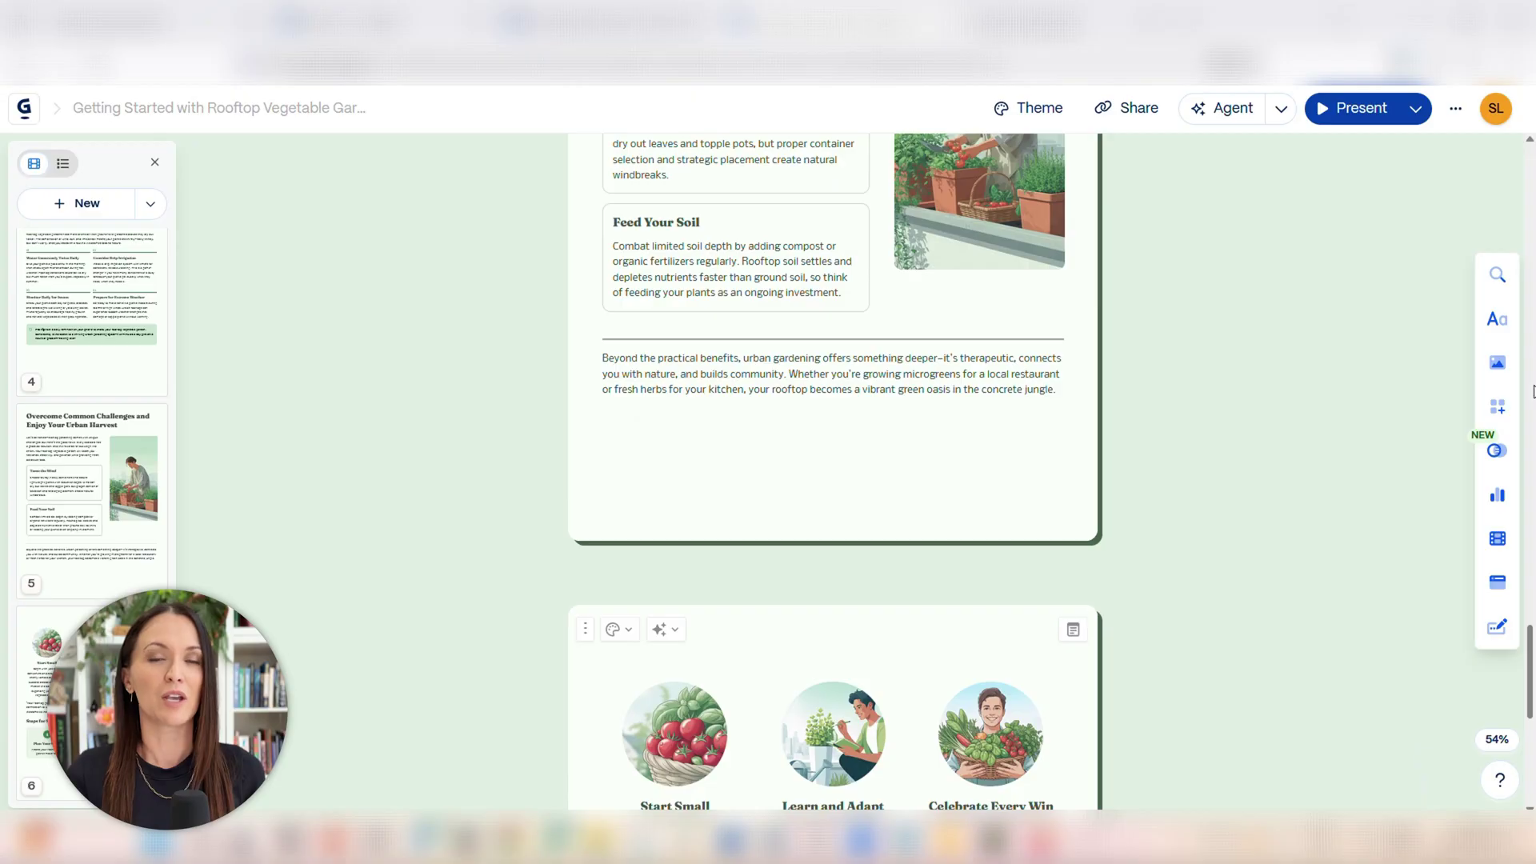
scroll(1493, 384, down, 5)
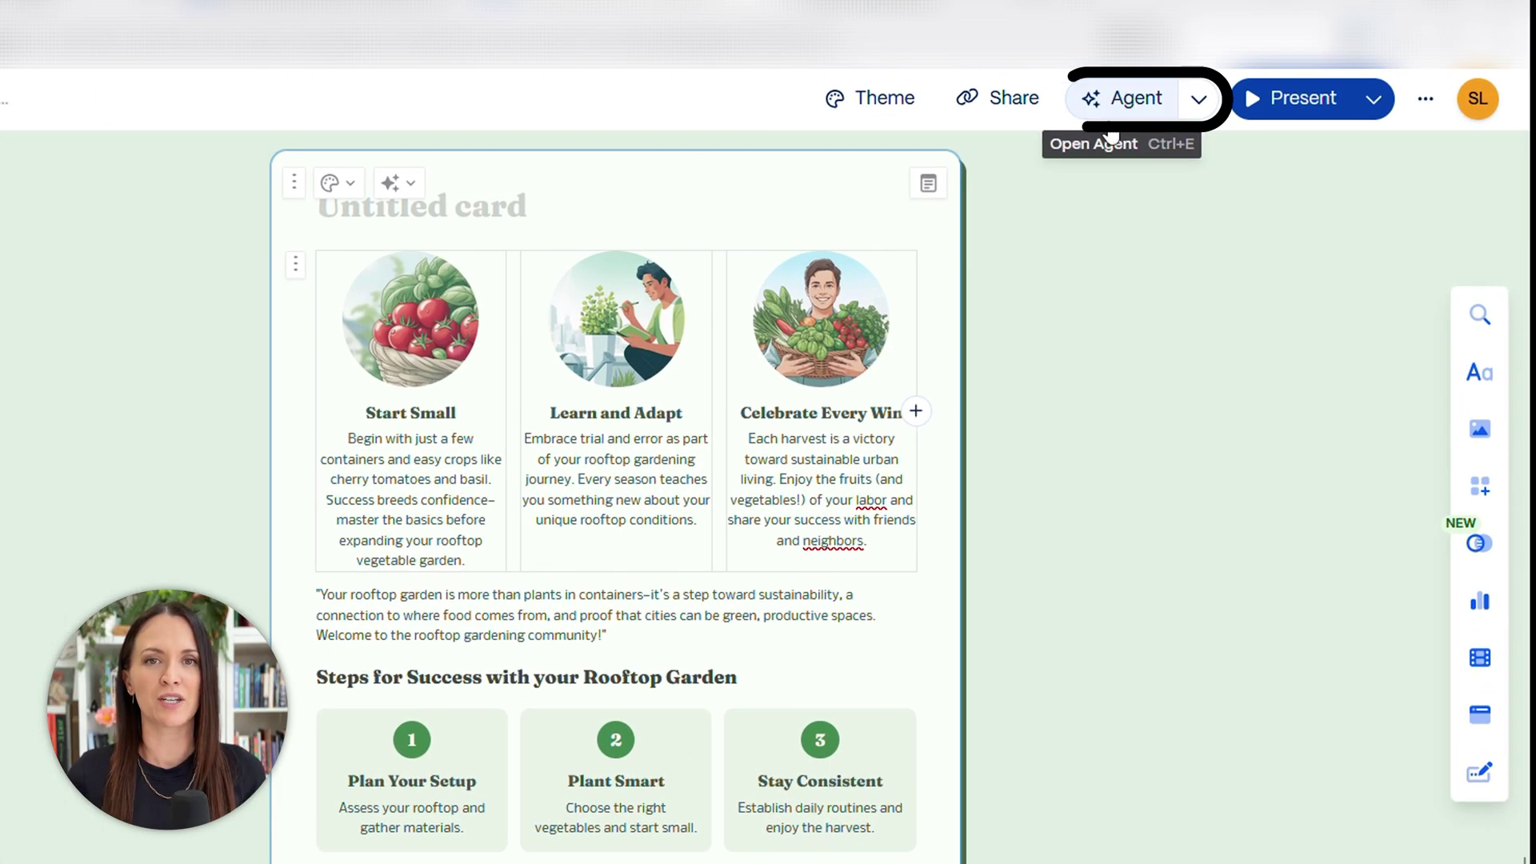
Ask the Agent to 'Add a heading to this page that summarizes what the page is'.
click(1223, 108)
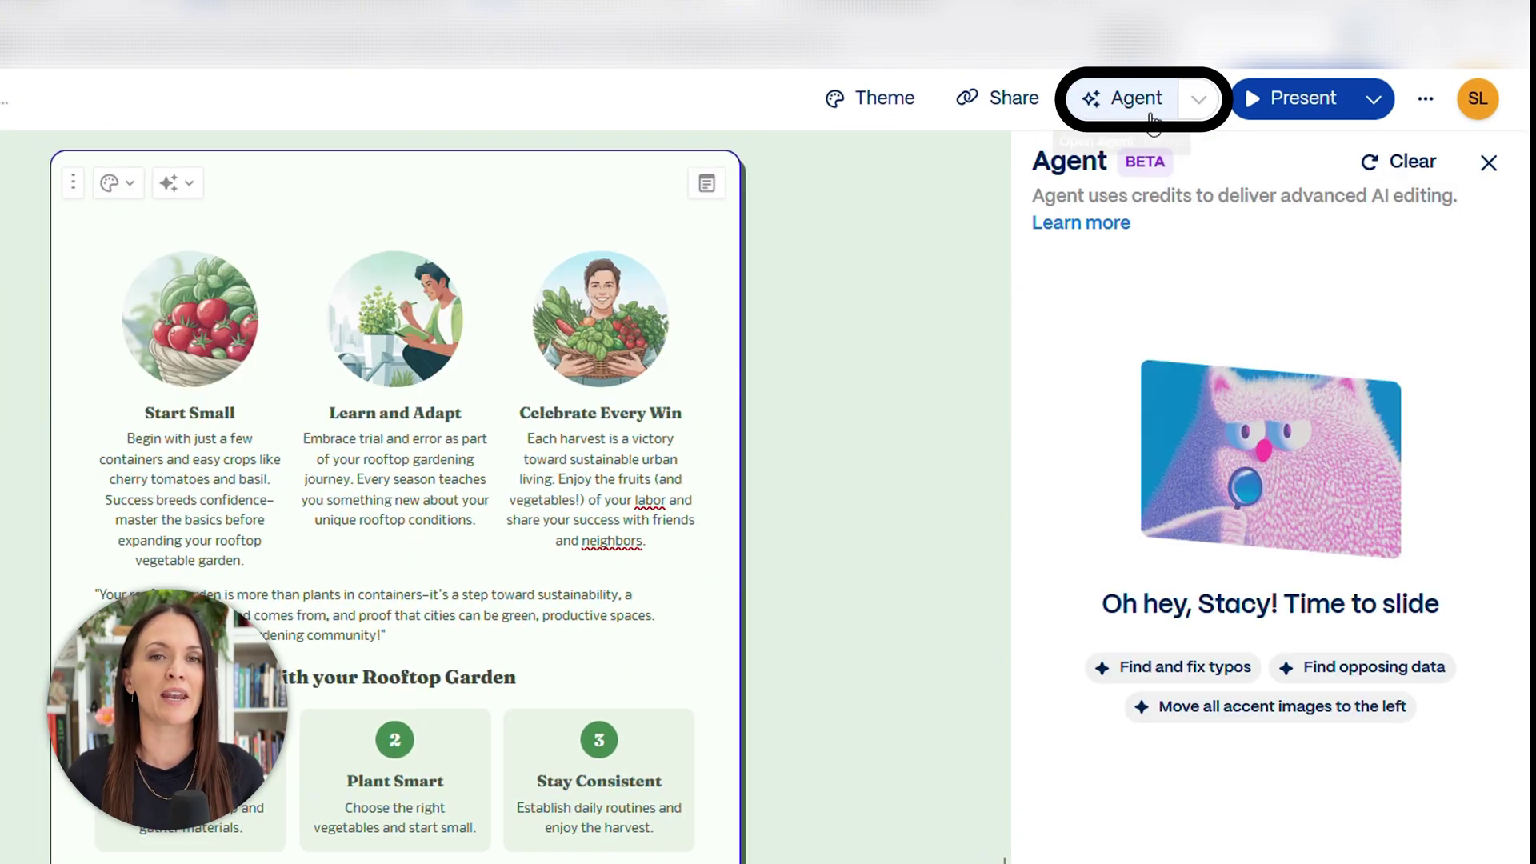
text(Add a h)
text(eading to this page that summariz)
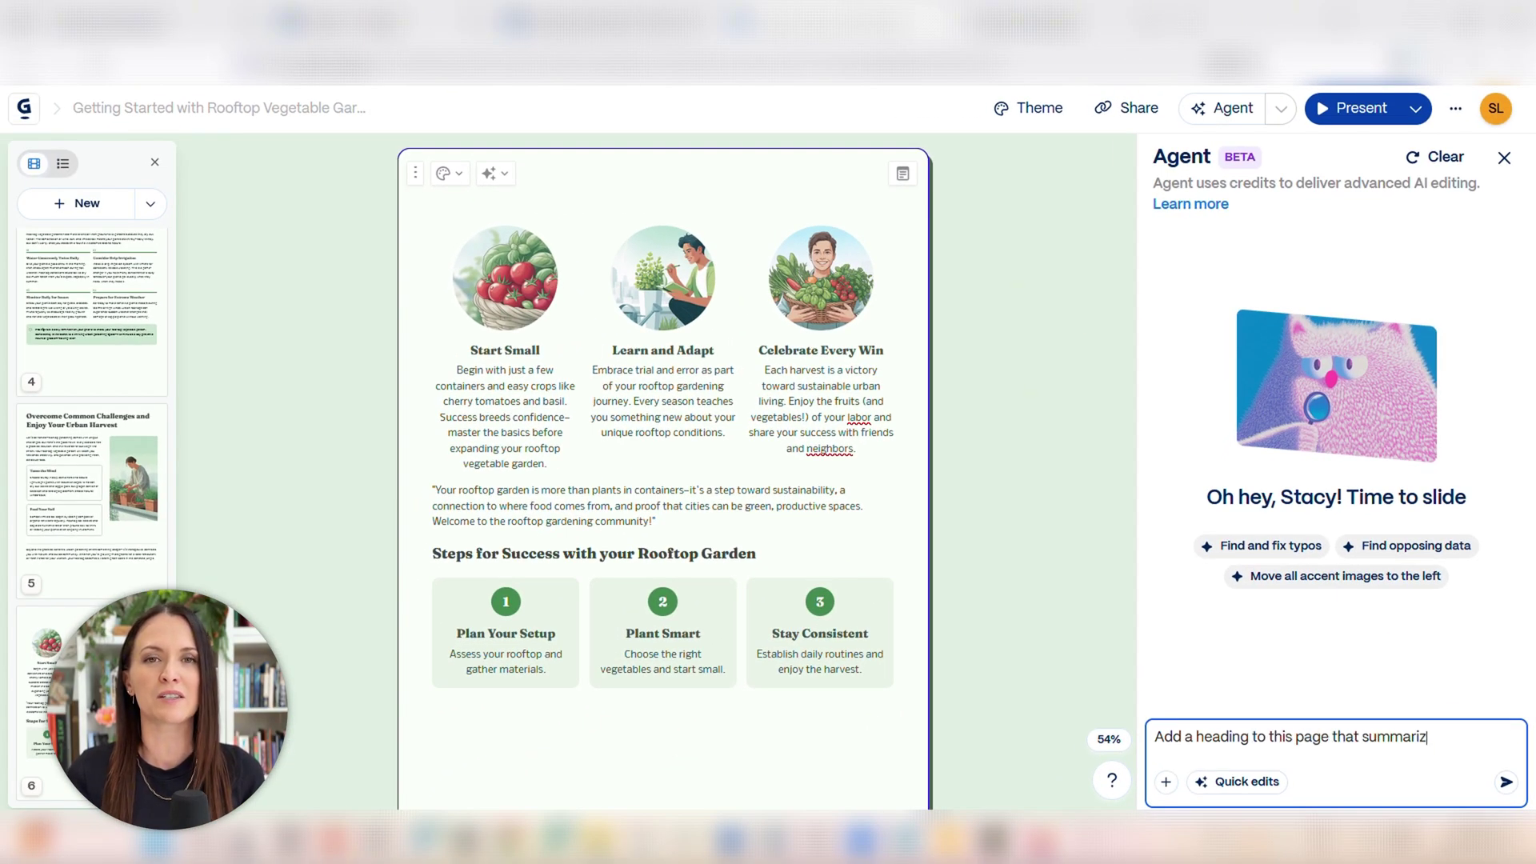
text(es what the page is)
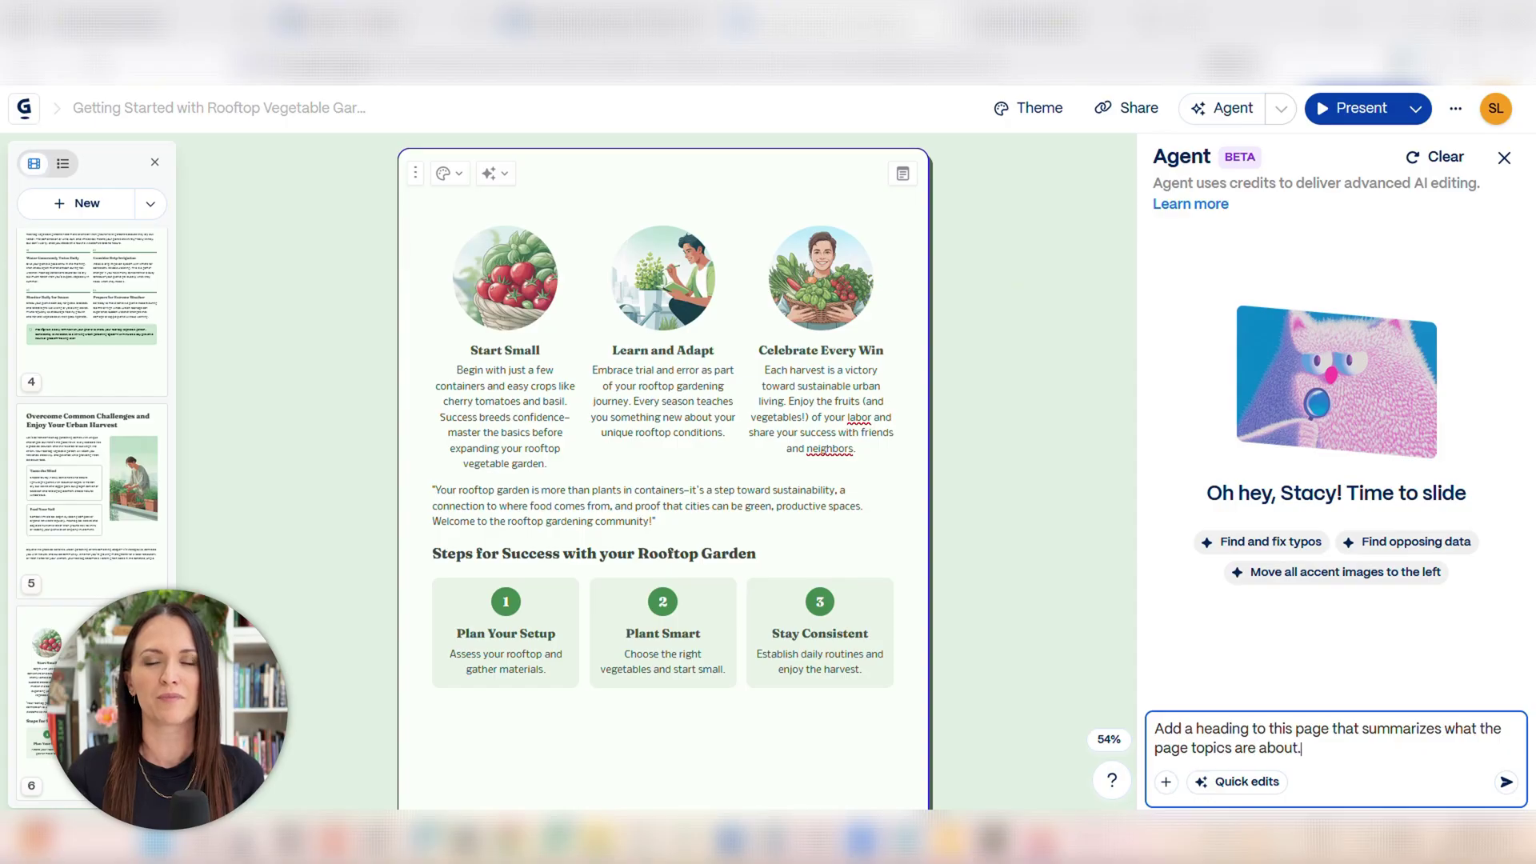
click(1507, 784)
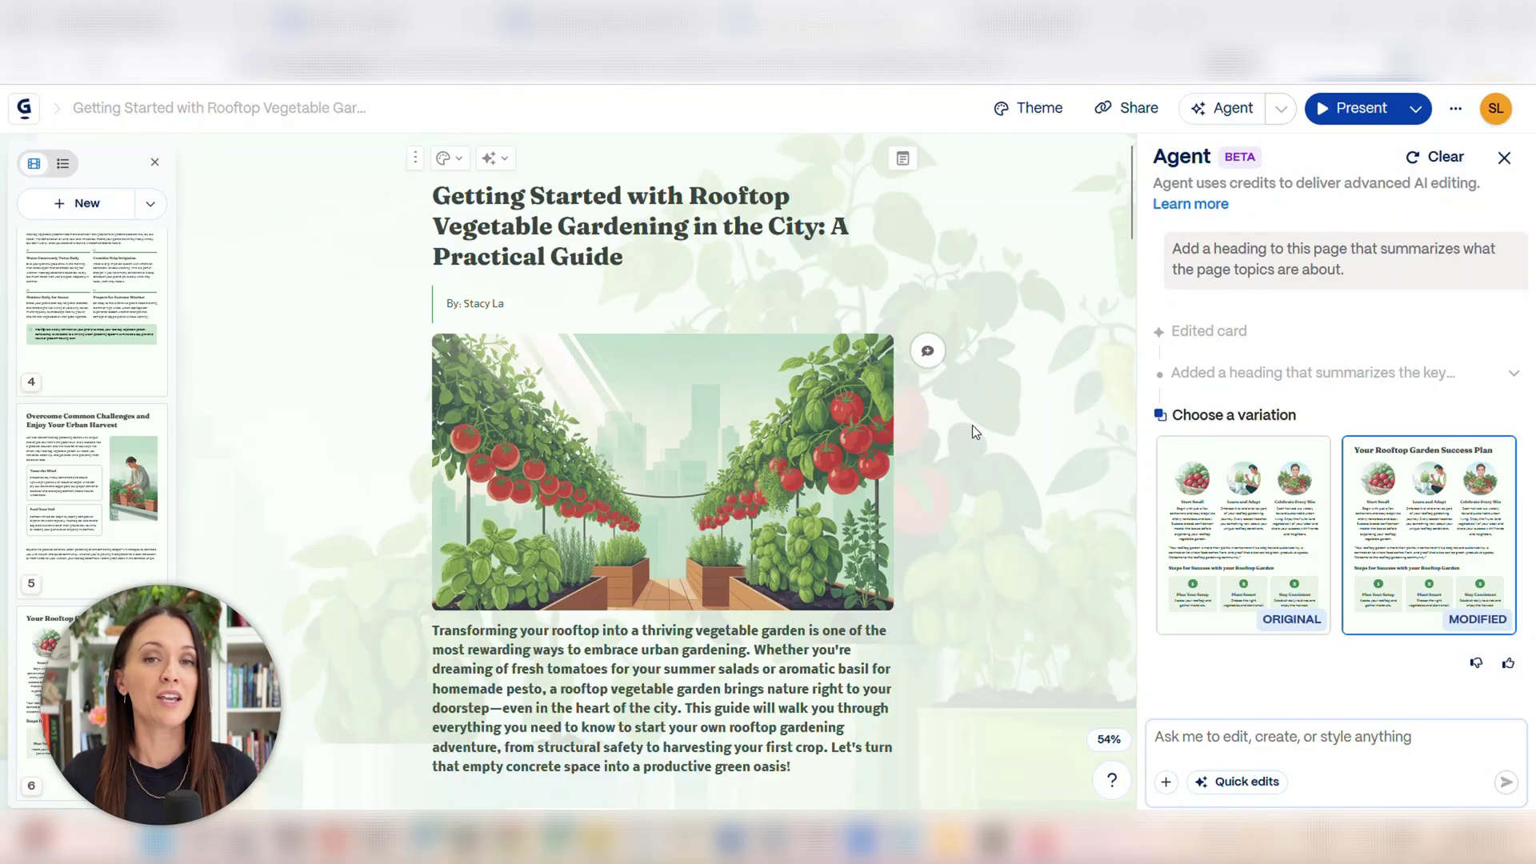
Review all cards down to the final one headed 'Your Rooftop Garden Success Plan'.
scroll(972, 425, down, 5)
scroll(973, 427, down, 1)
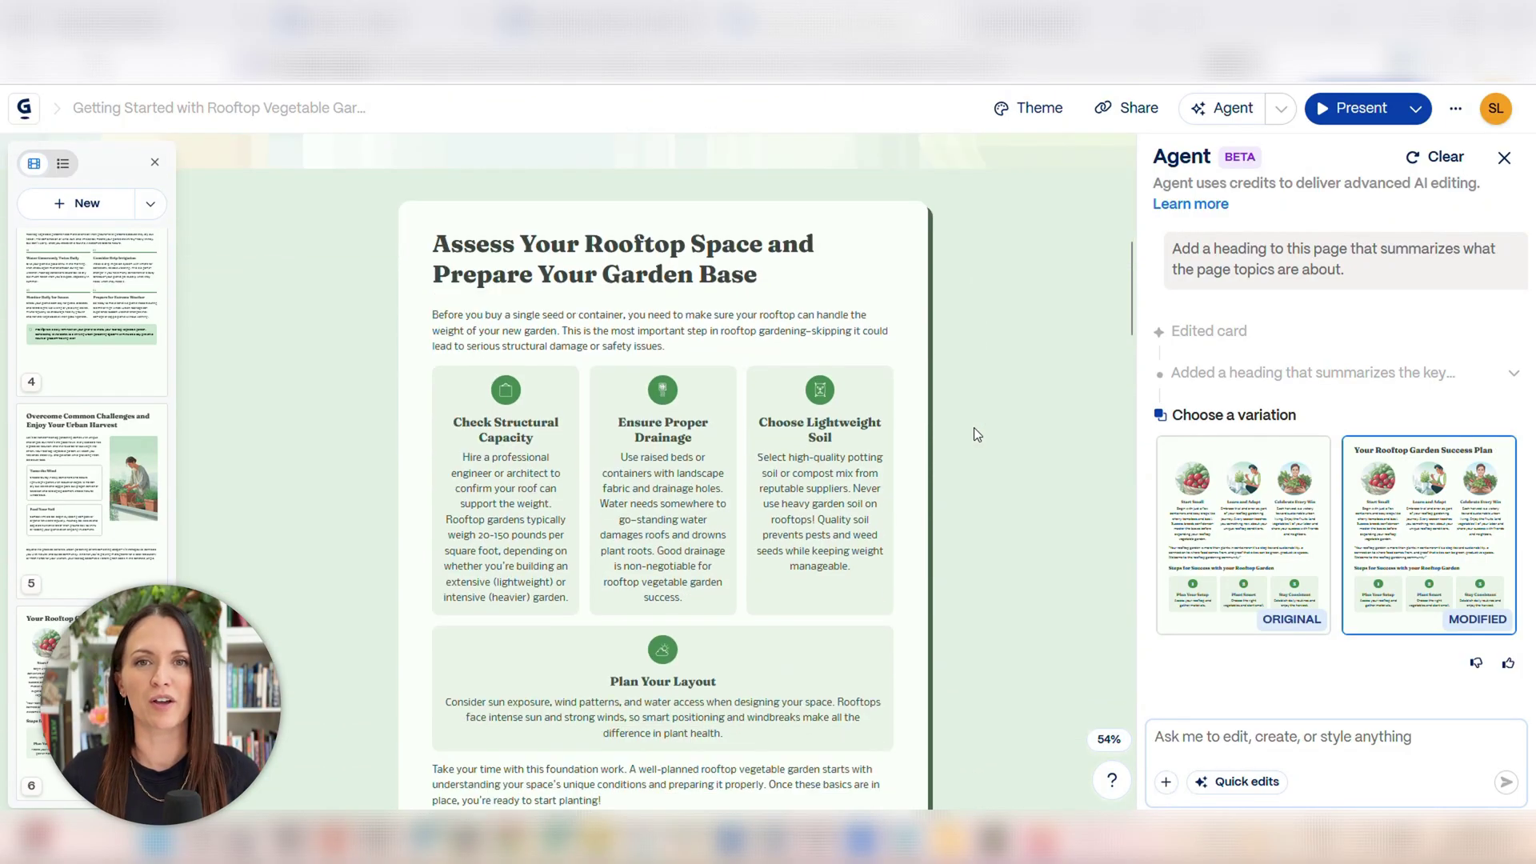
scroll(973, 427, down, 5)
scroll(975, 431, down, 4)
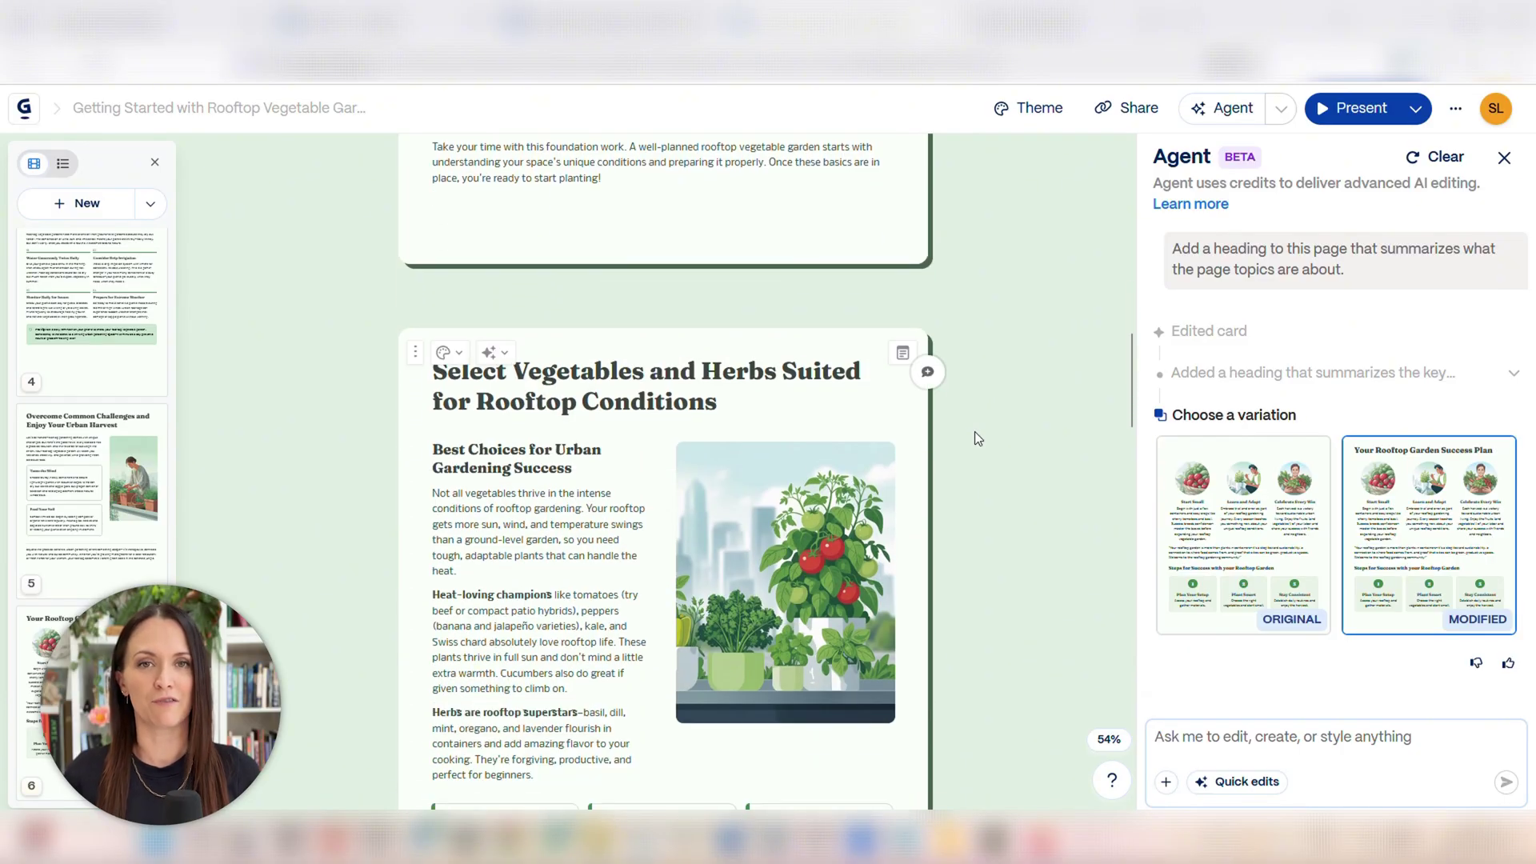
scroll(975, 432, down, 10)
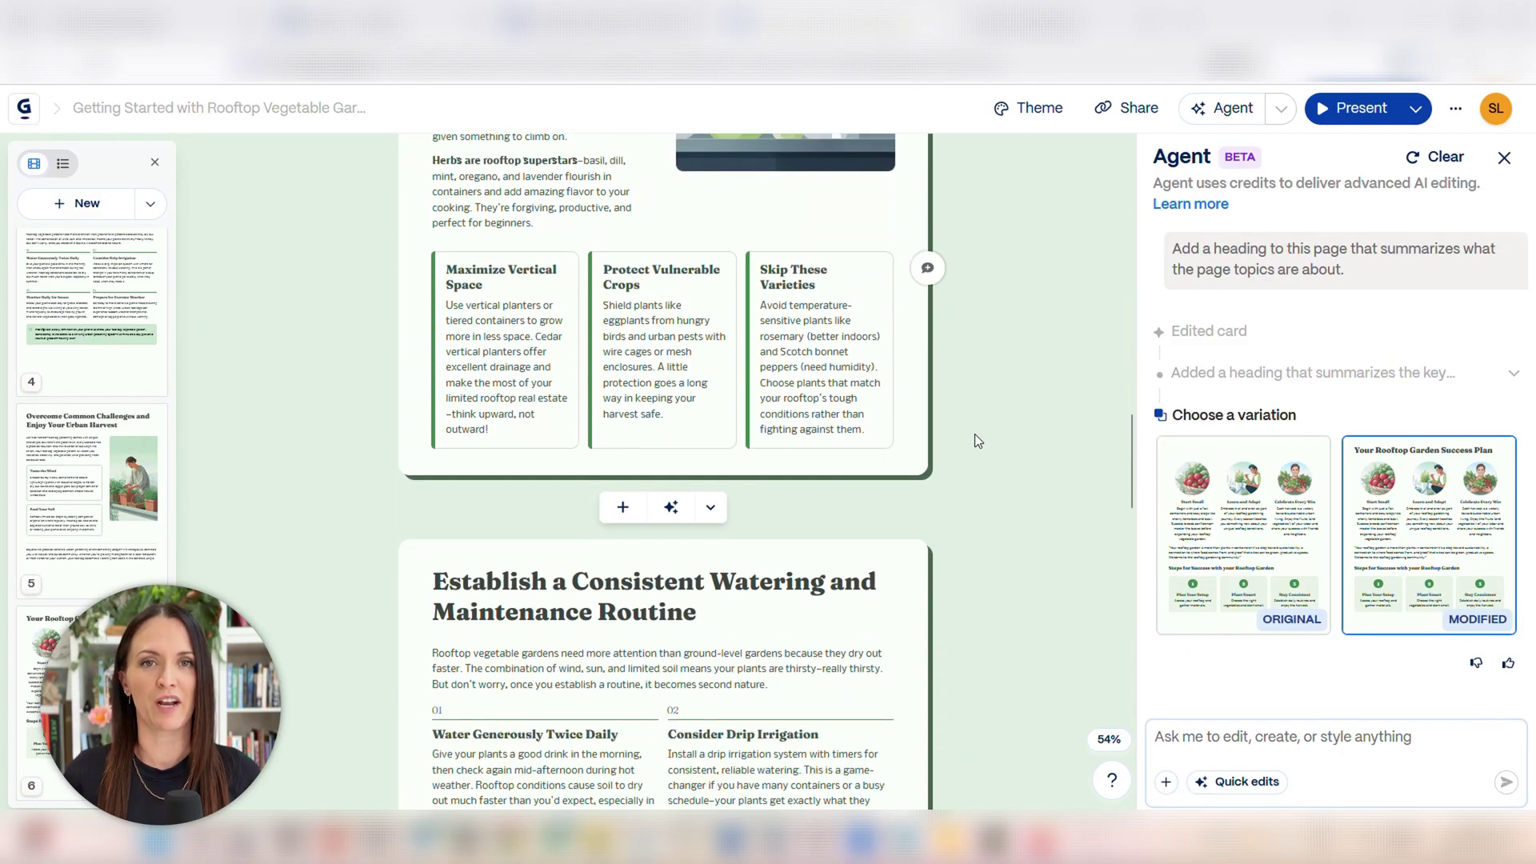
scroll(977, 436, down, 8)
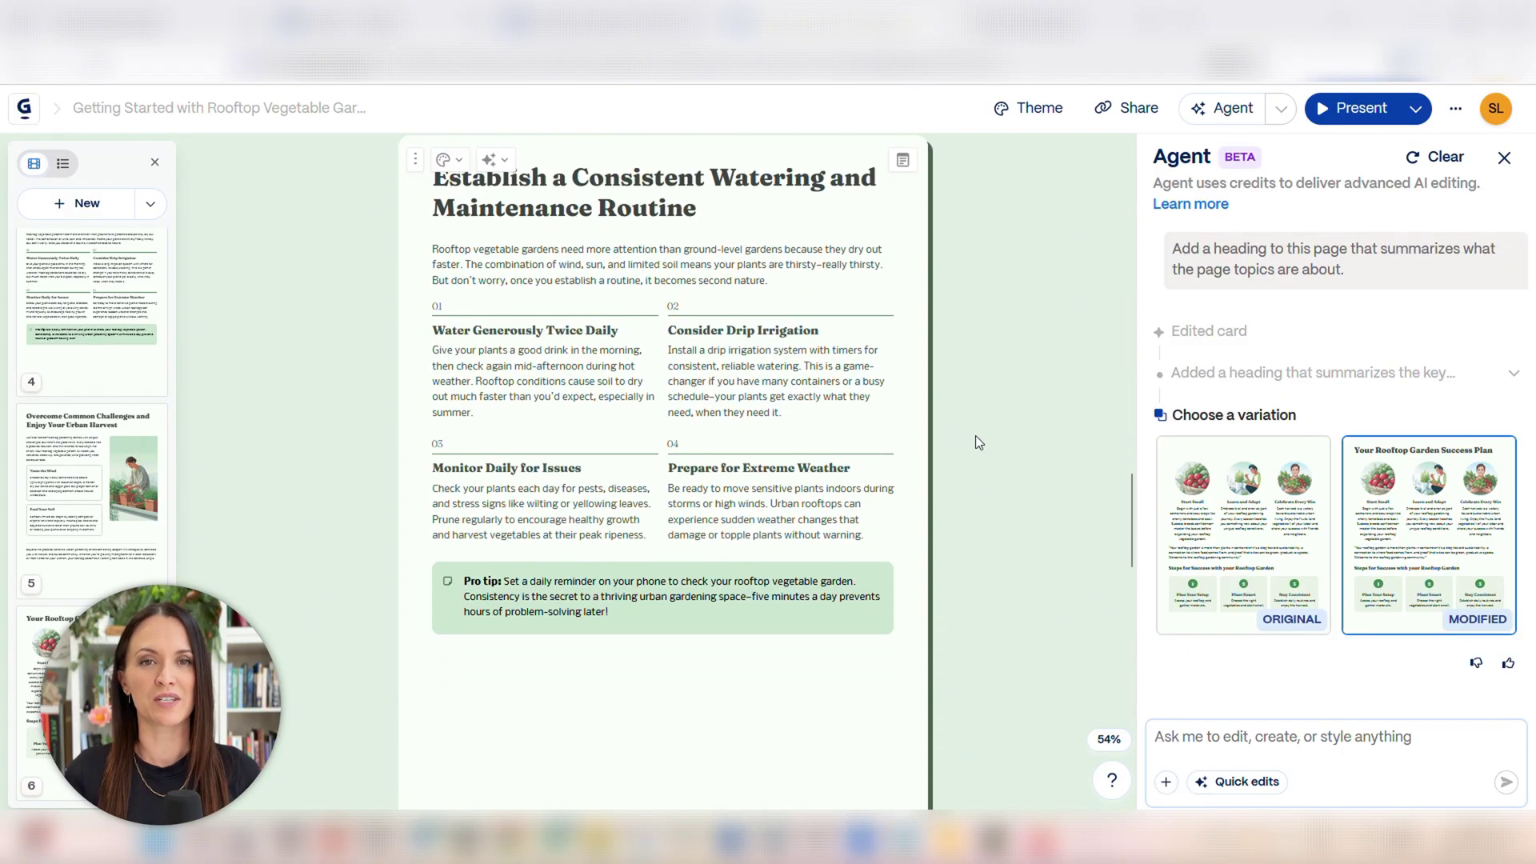
scroll(976, 436, down, 3)
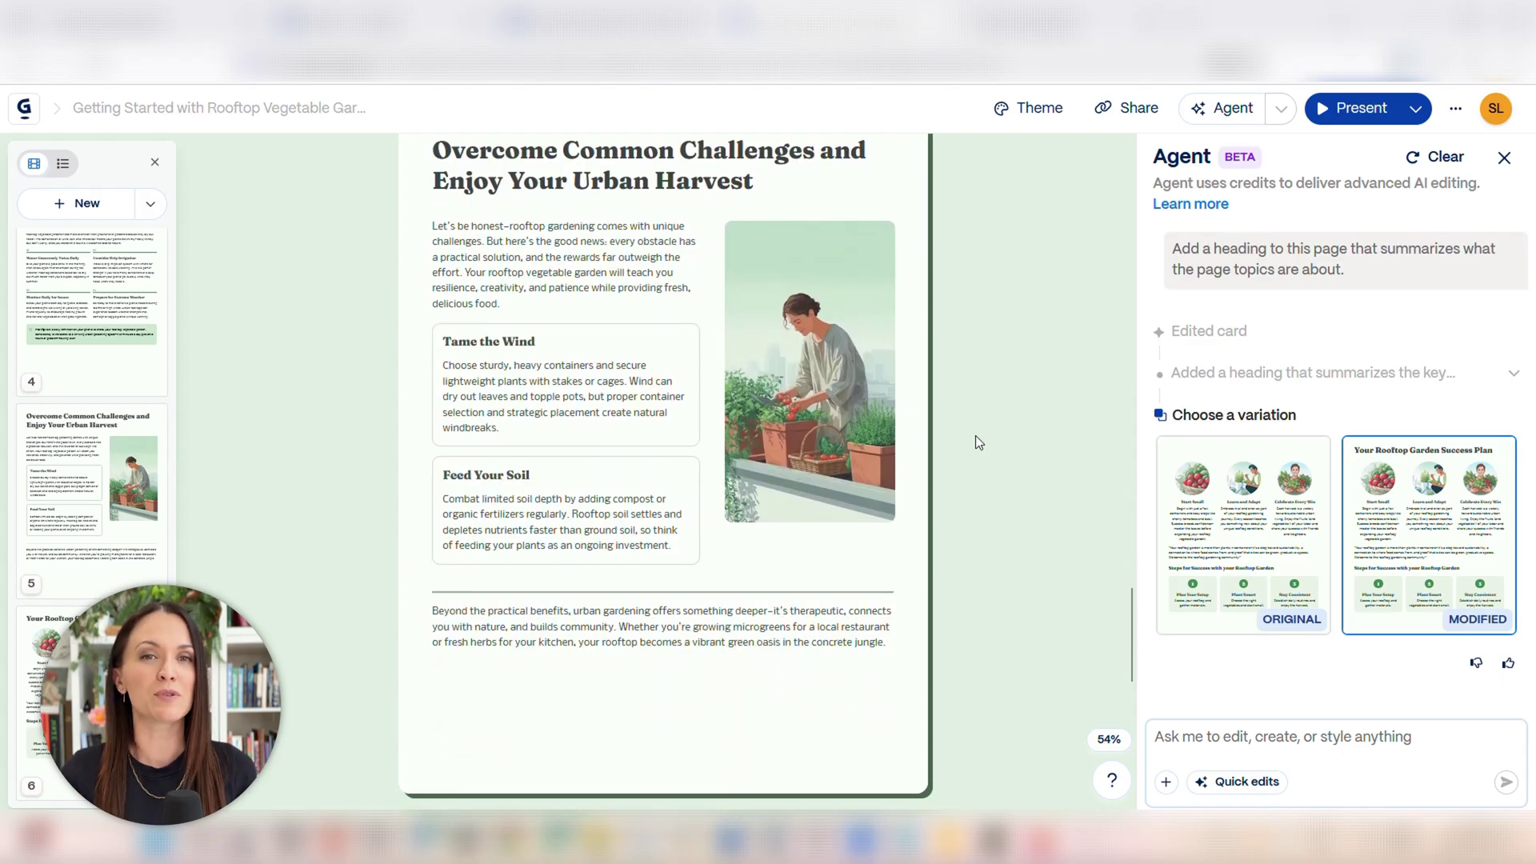
scroll(976, 435, down, 9)
scroll(976, 436, down, 3)
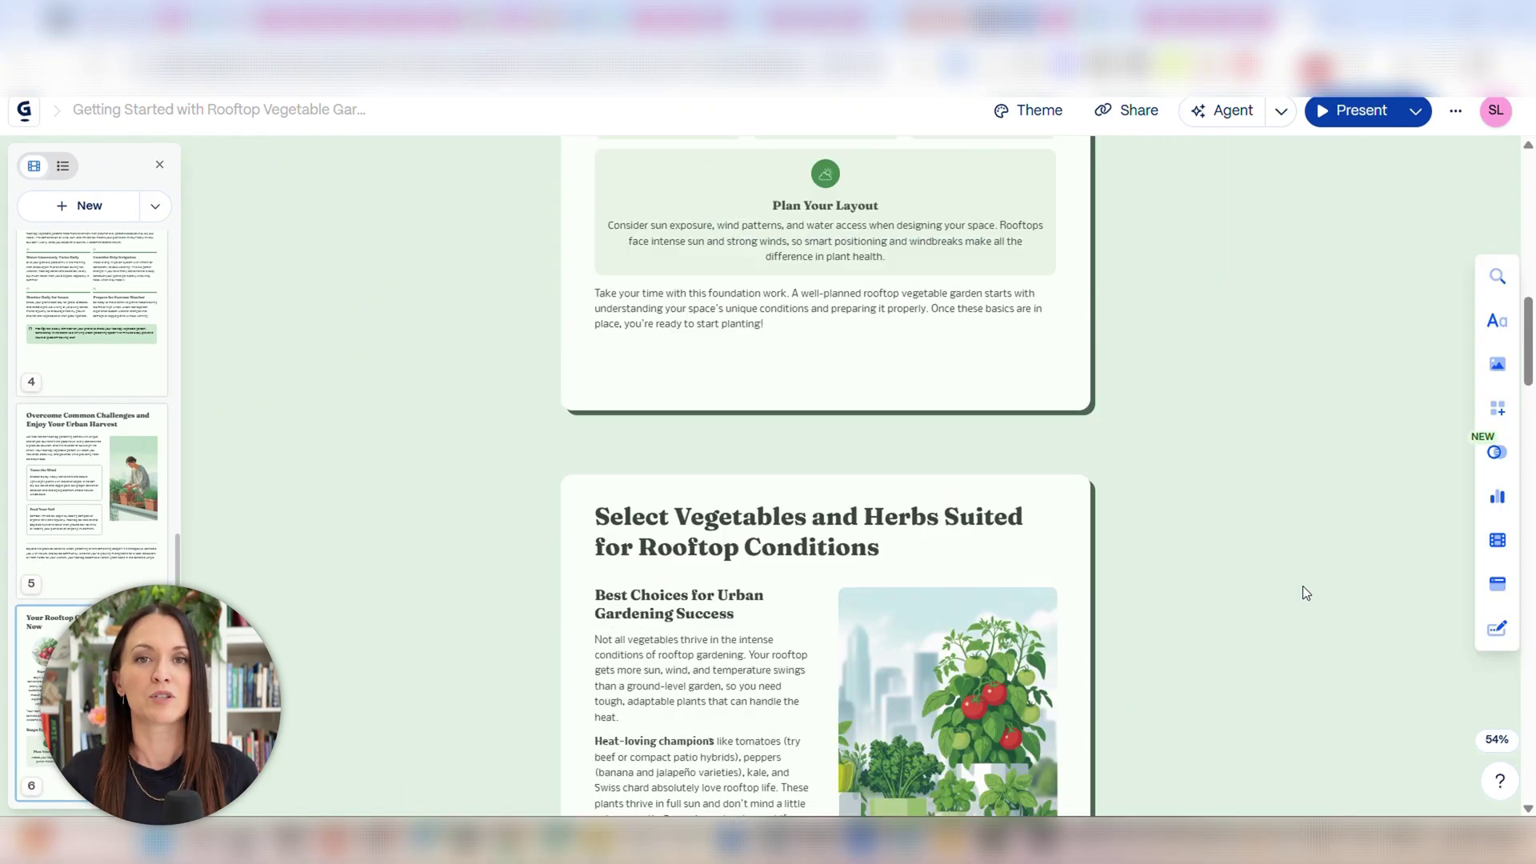
scroll(1303, 586, up, 6)
scroll(1302, 586, up, 7)
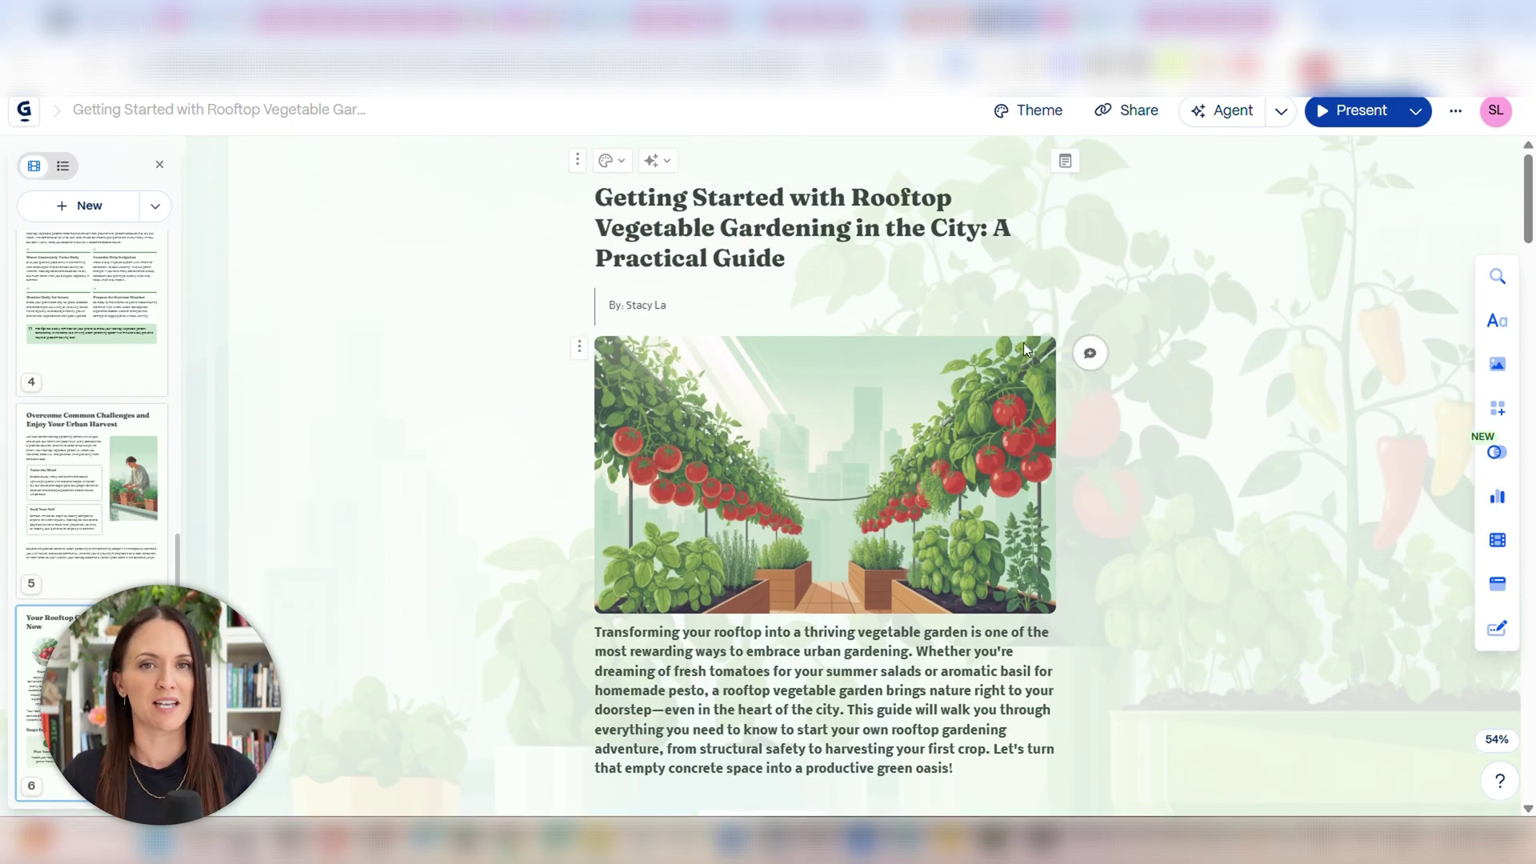
Bring up the guide's export options with the All cards range selected.
click(1298, 510)
click(1458, 110)
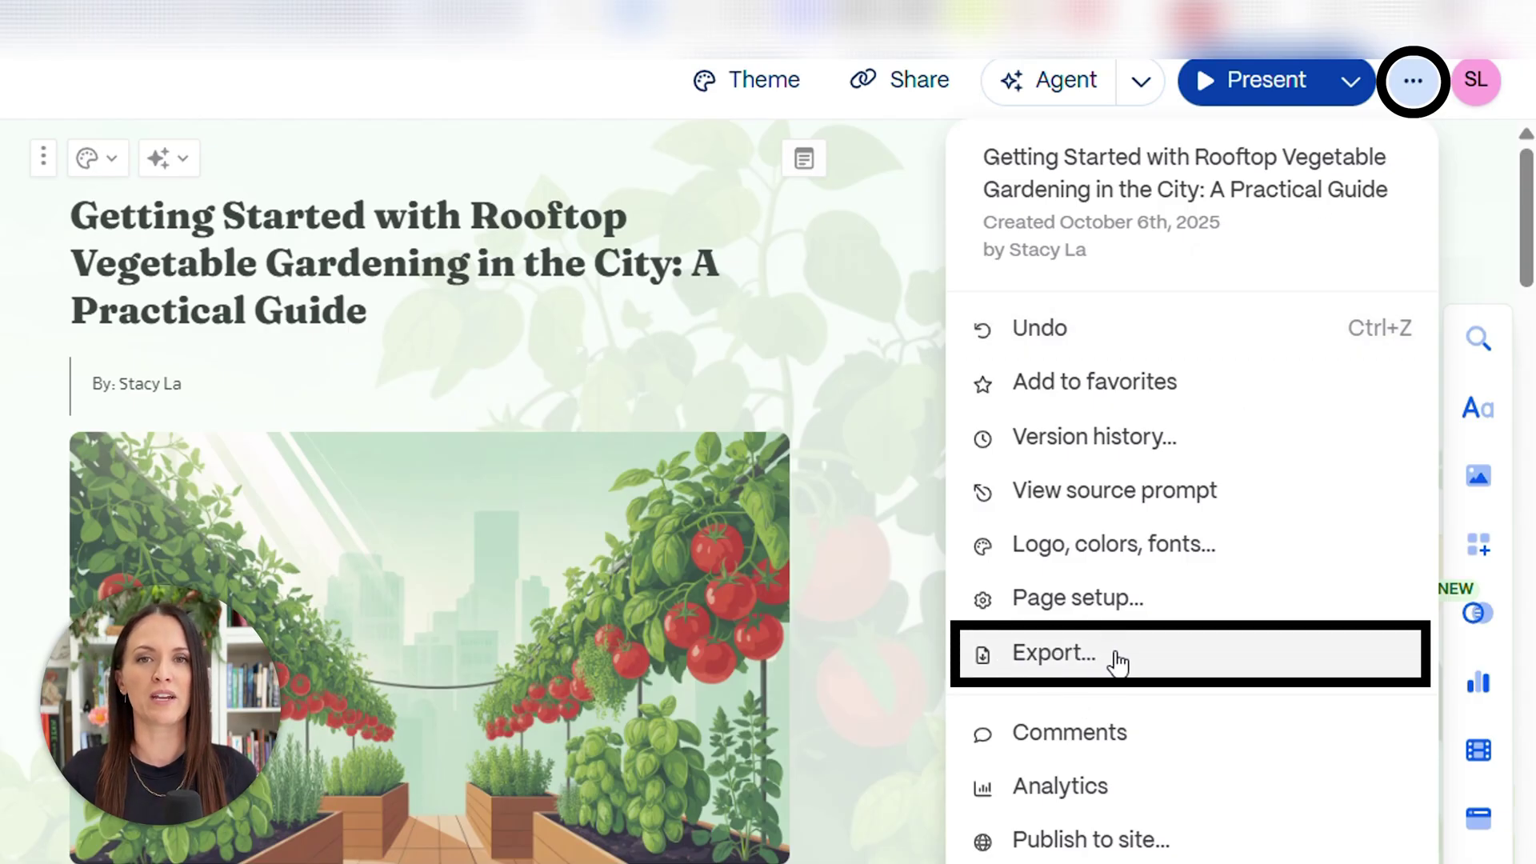
click(1113, 656)
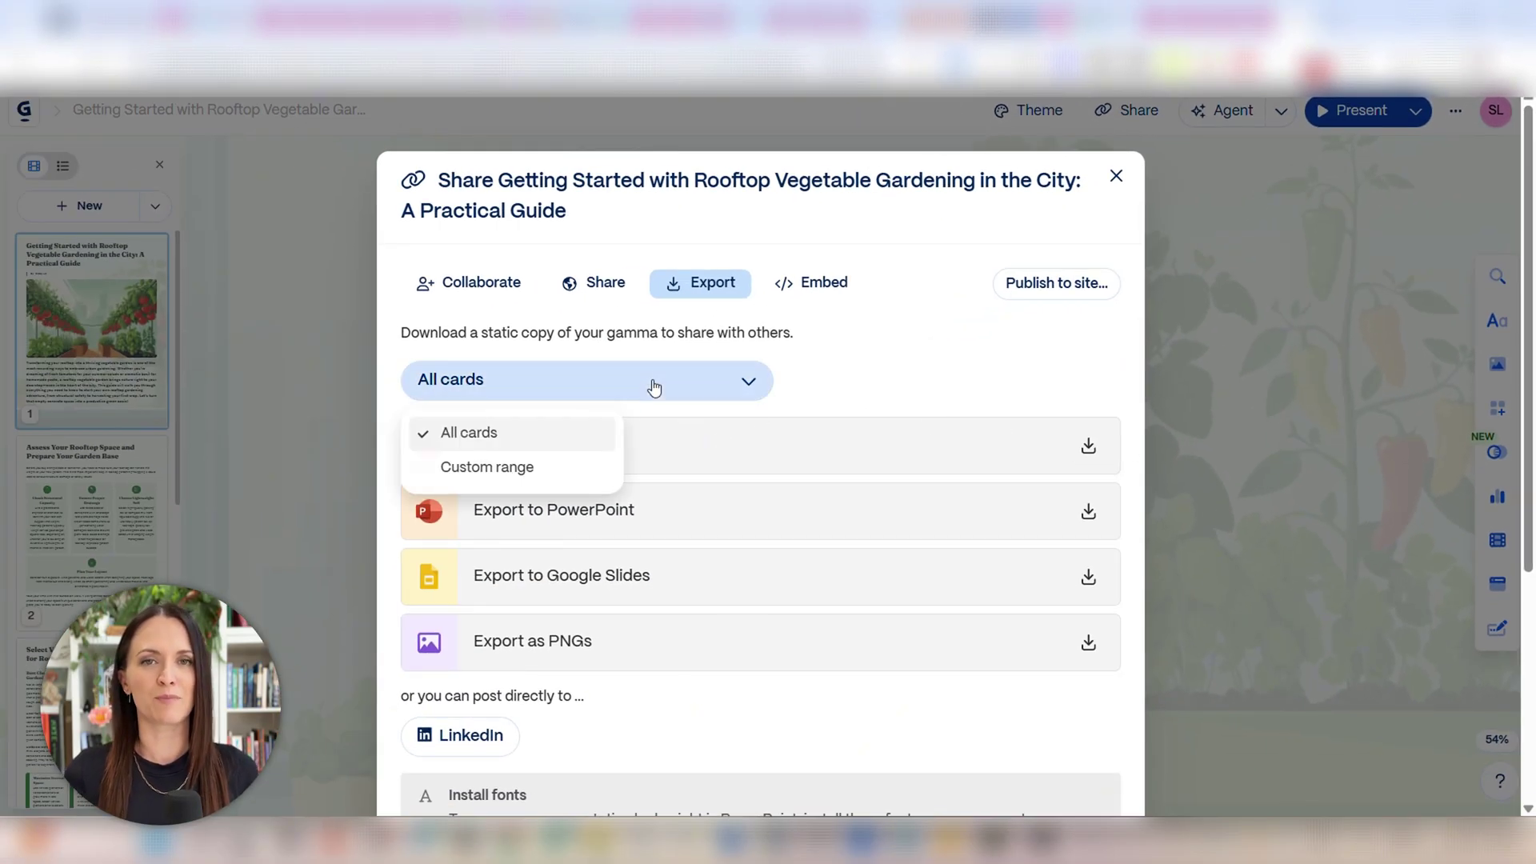
scroll(666, 632, down, 3)
scroll(661, 512, up, 3)
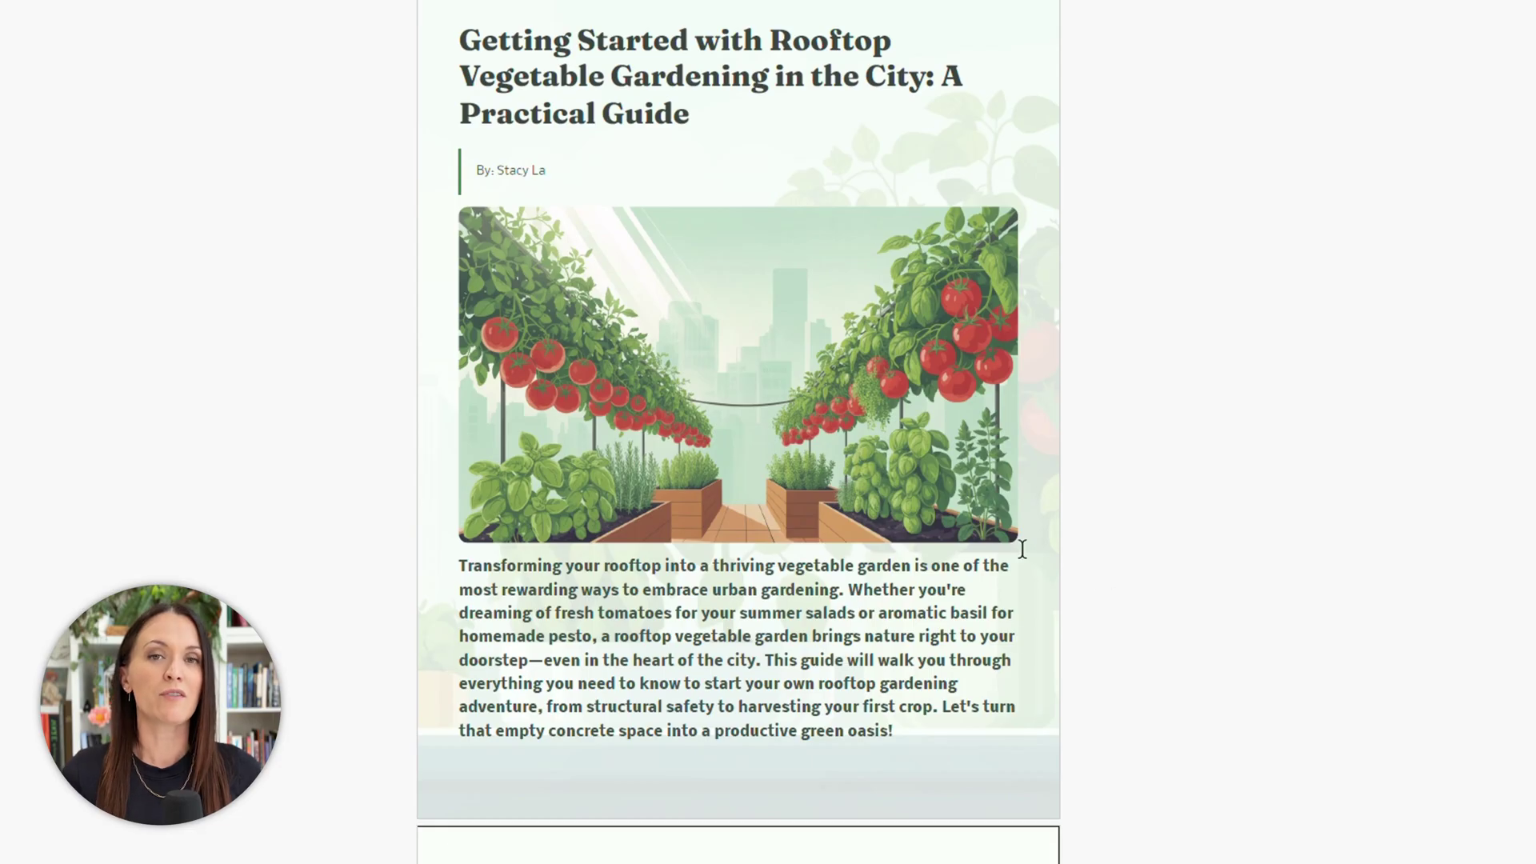
Review the exported PDF guide, then follow the prompt checklist link in the video description.
scroll(1022, 549, down, 15)
scroll(1025, 560, down, 15)
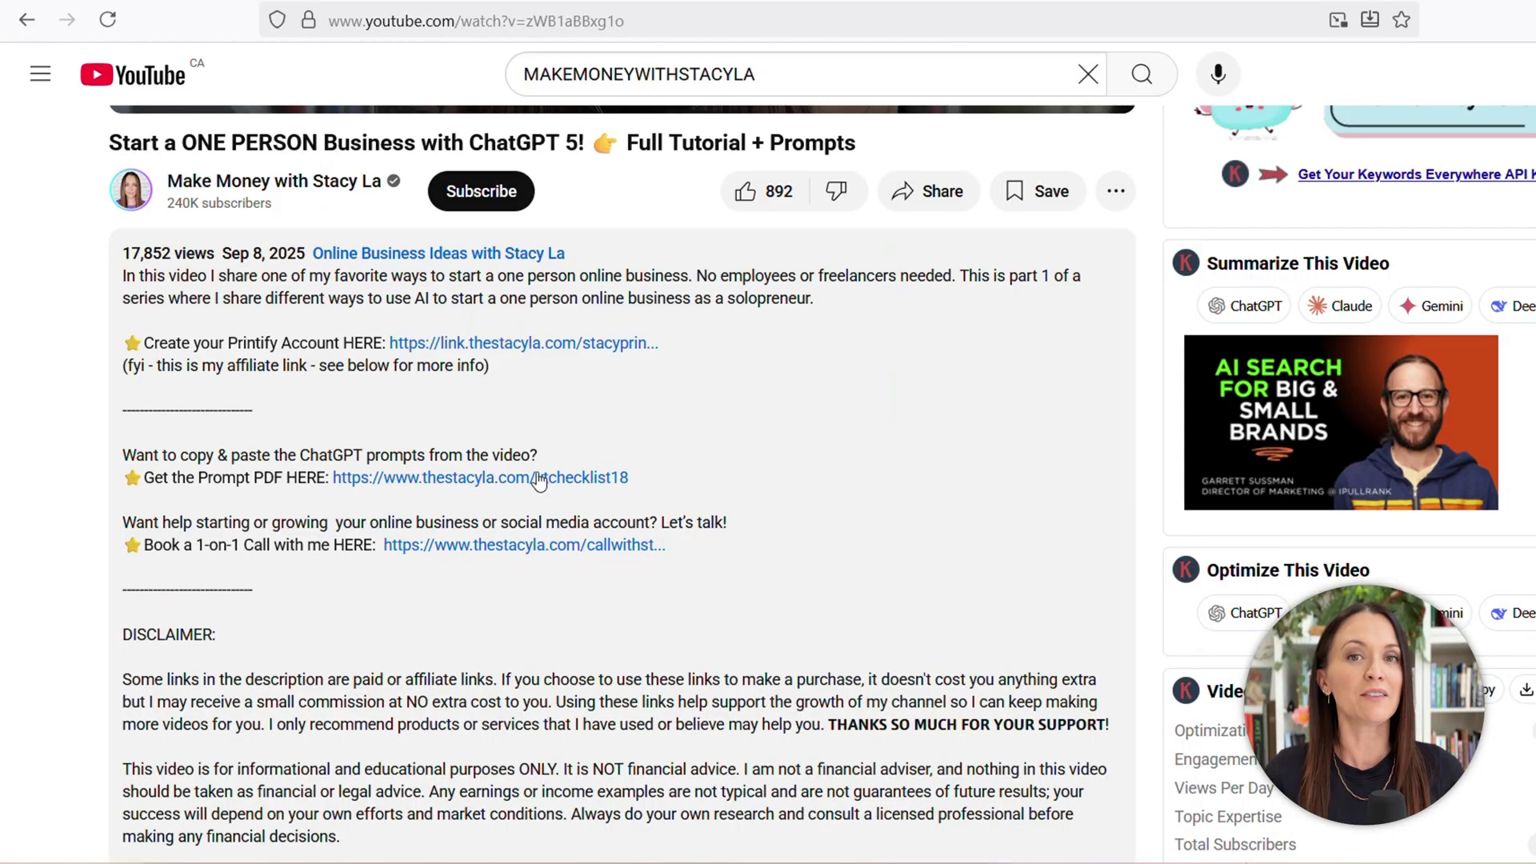
click(545, 480)
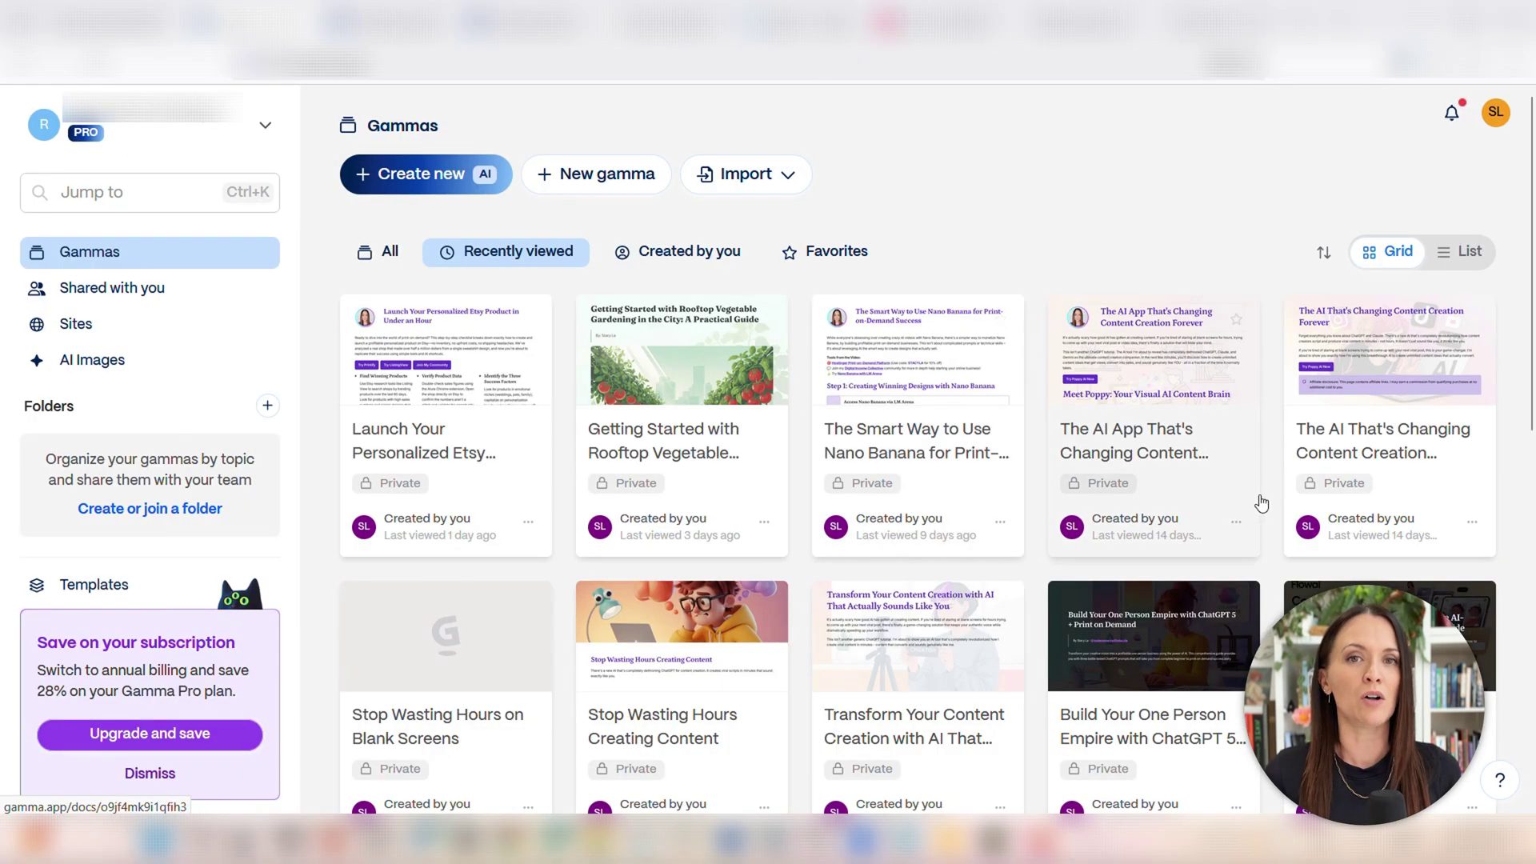
scroll(1262, 502, down, 5)
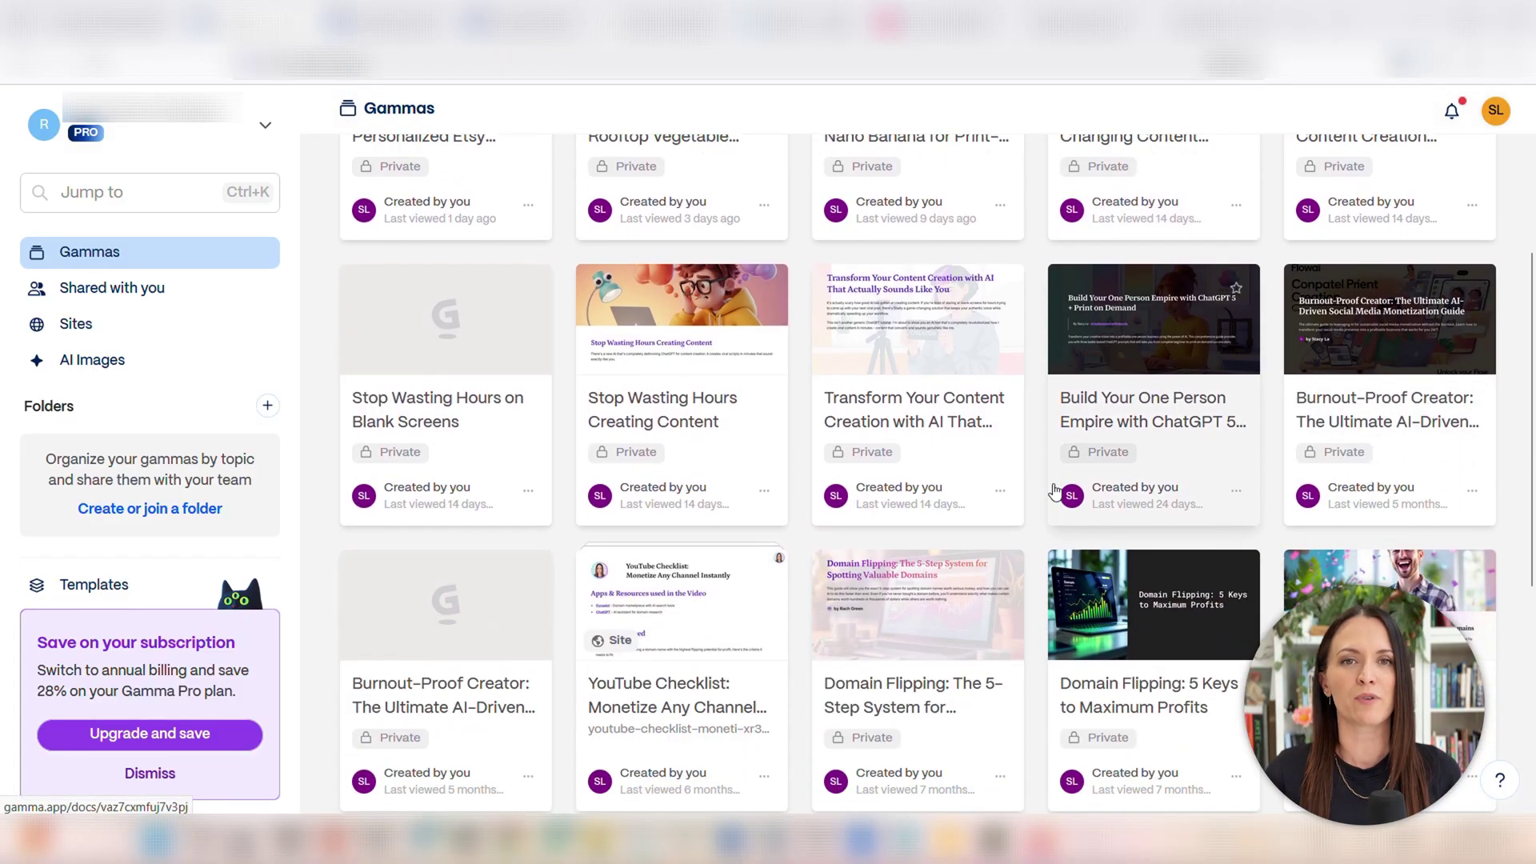
Paste the video script and generate the six-card 'Make Money Online with Digital Products' document.
scroll(1055, 492, up, 5)
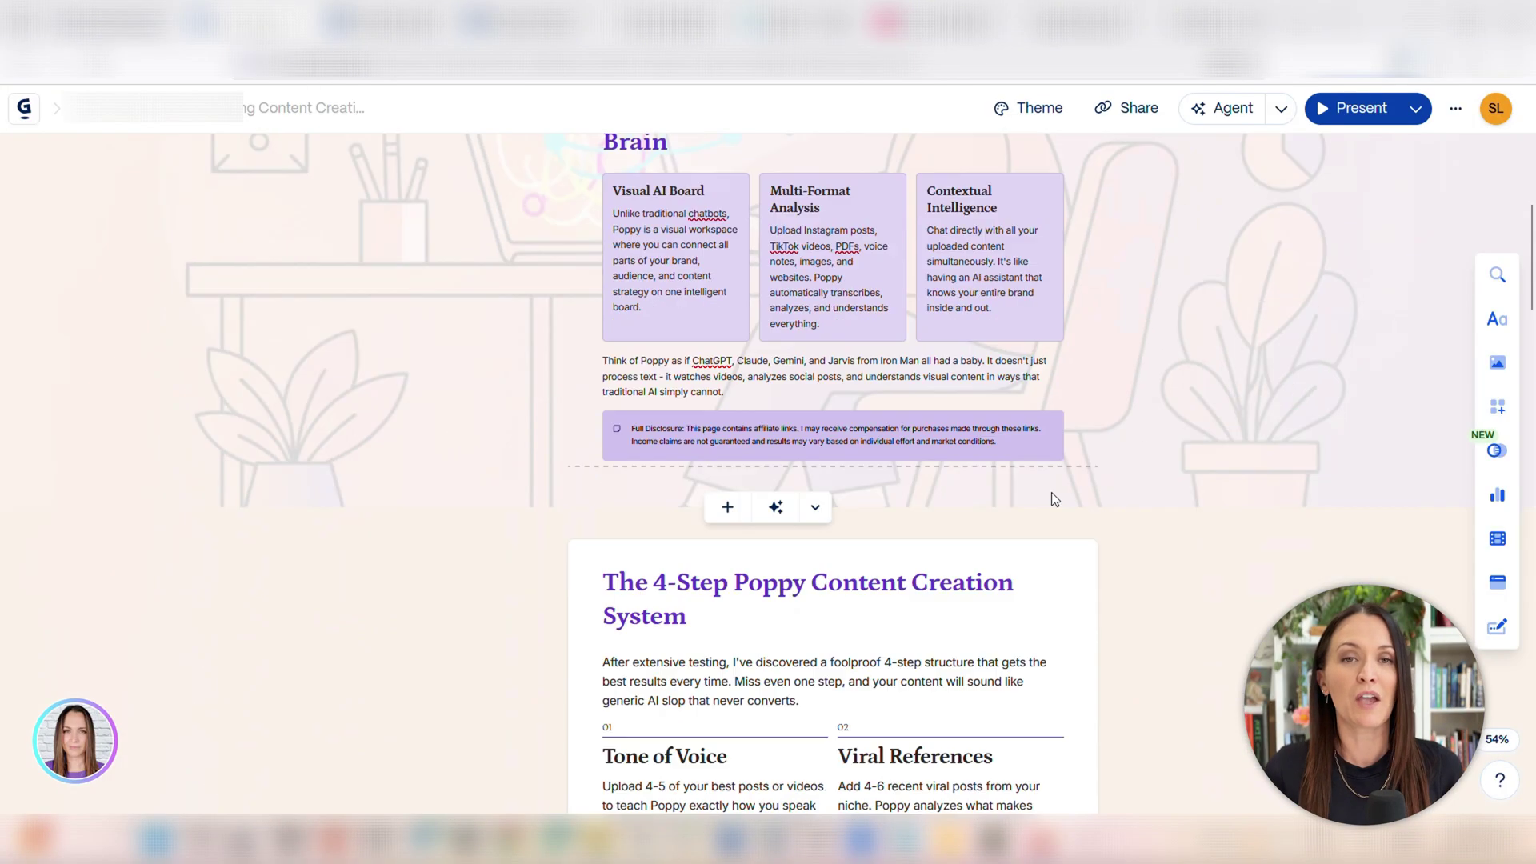
scroll(1051, 499, down, 20)
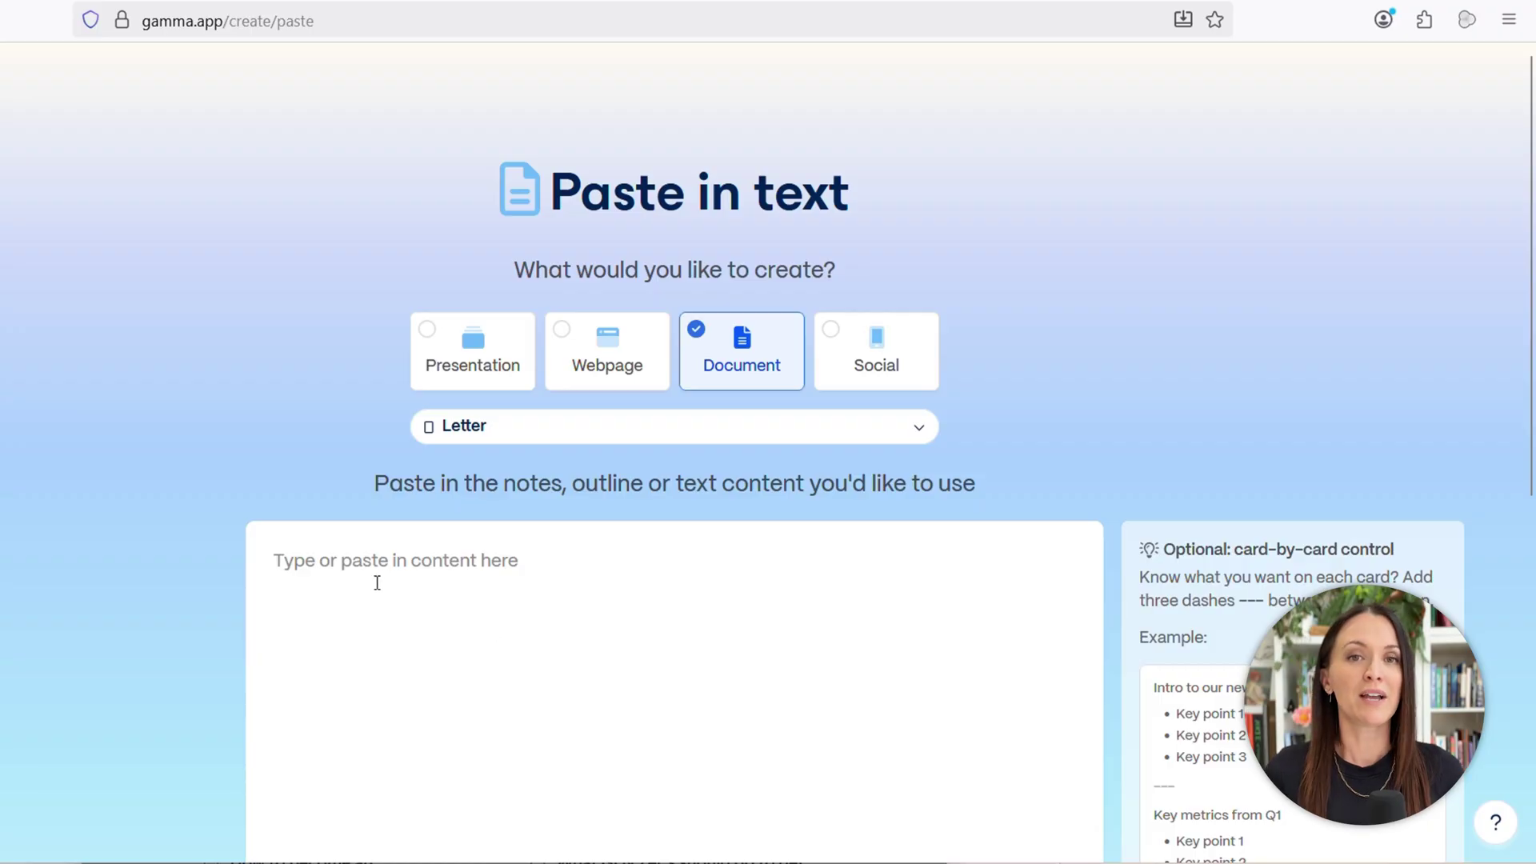
key(ctrl+v)
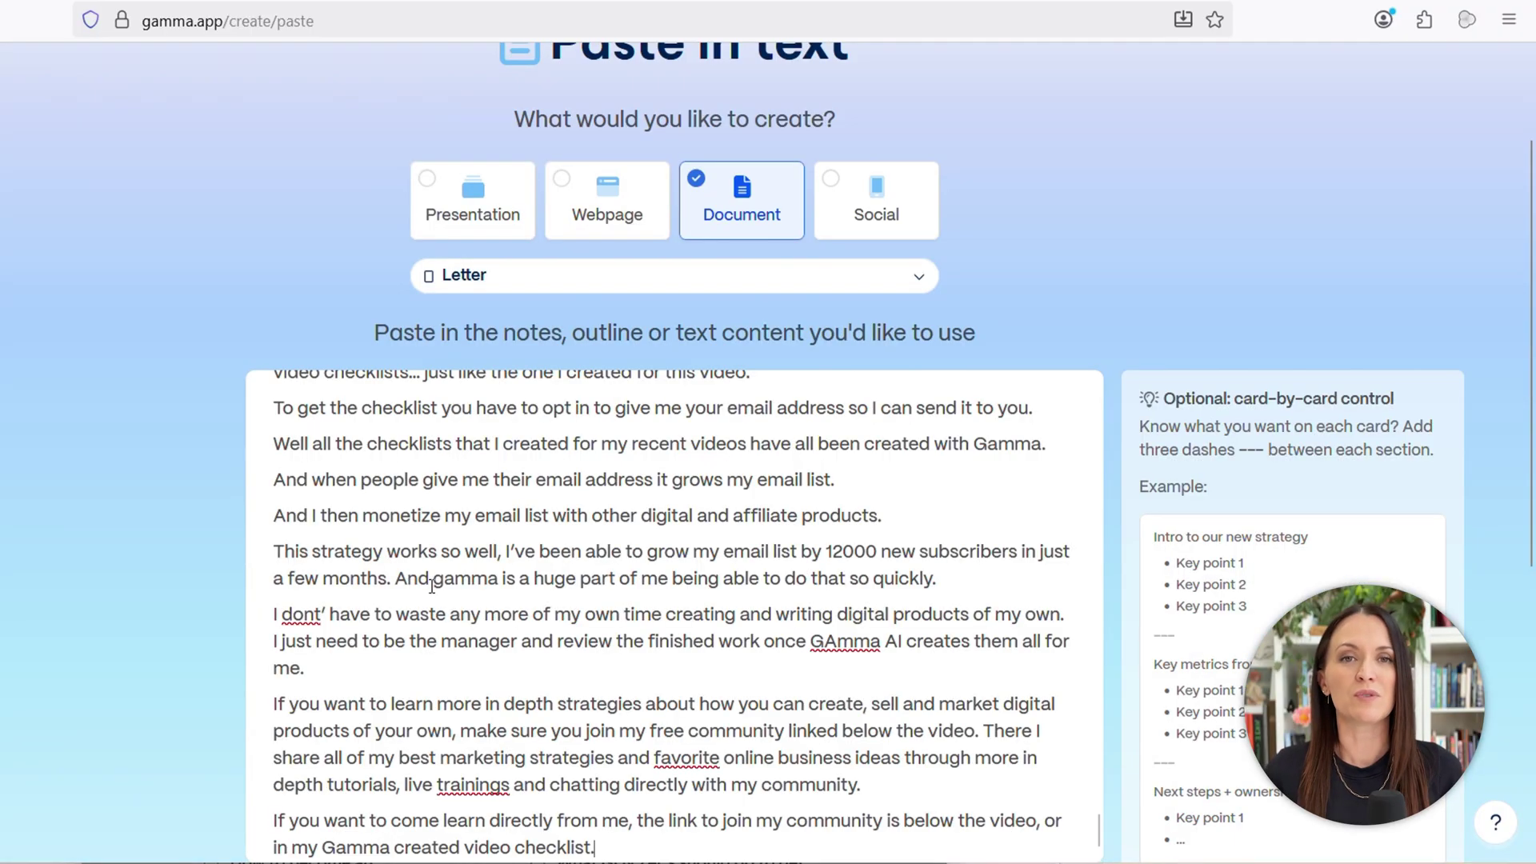
scroll(29, 509, down, 10)
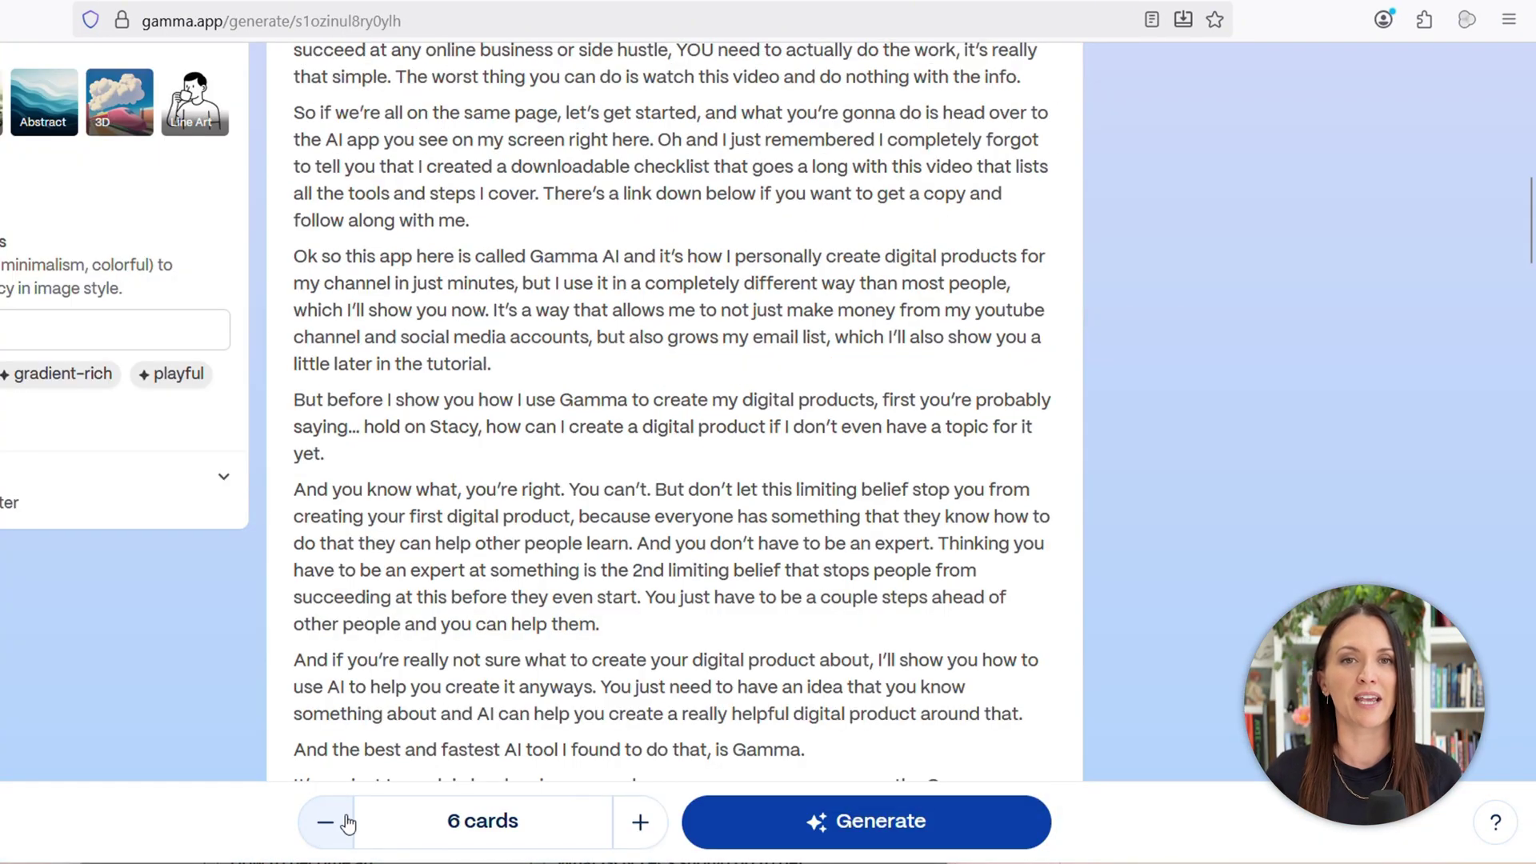
scroll(944, 808, down, 1)
click(875, 821)
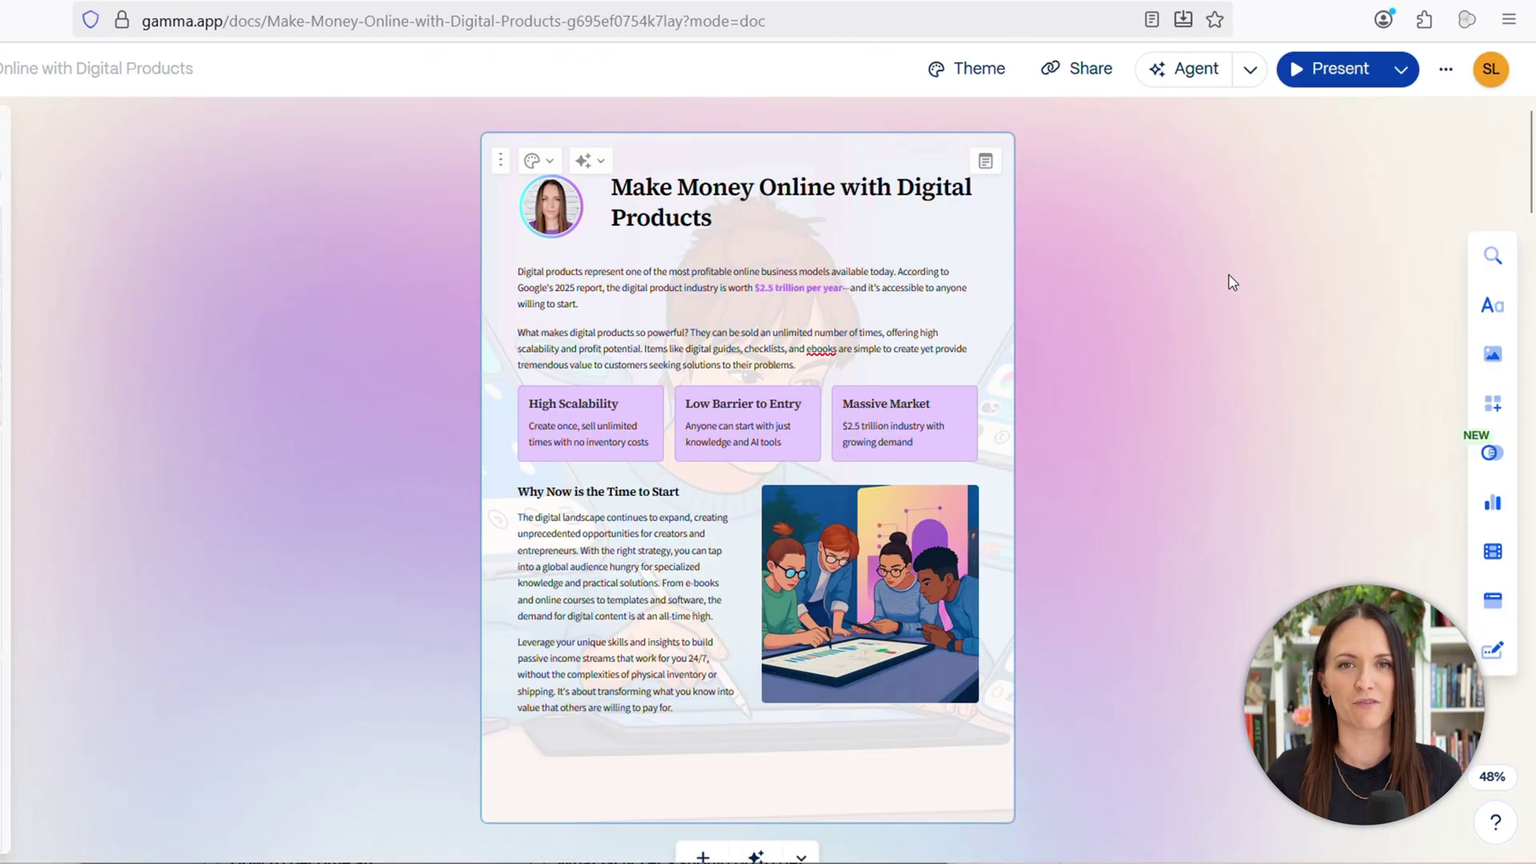
scroll(908, 398, down, 10)
scroll(909, 400, down, 10)
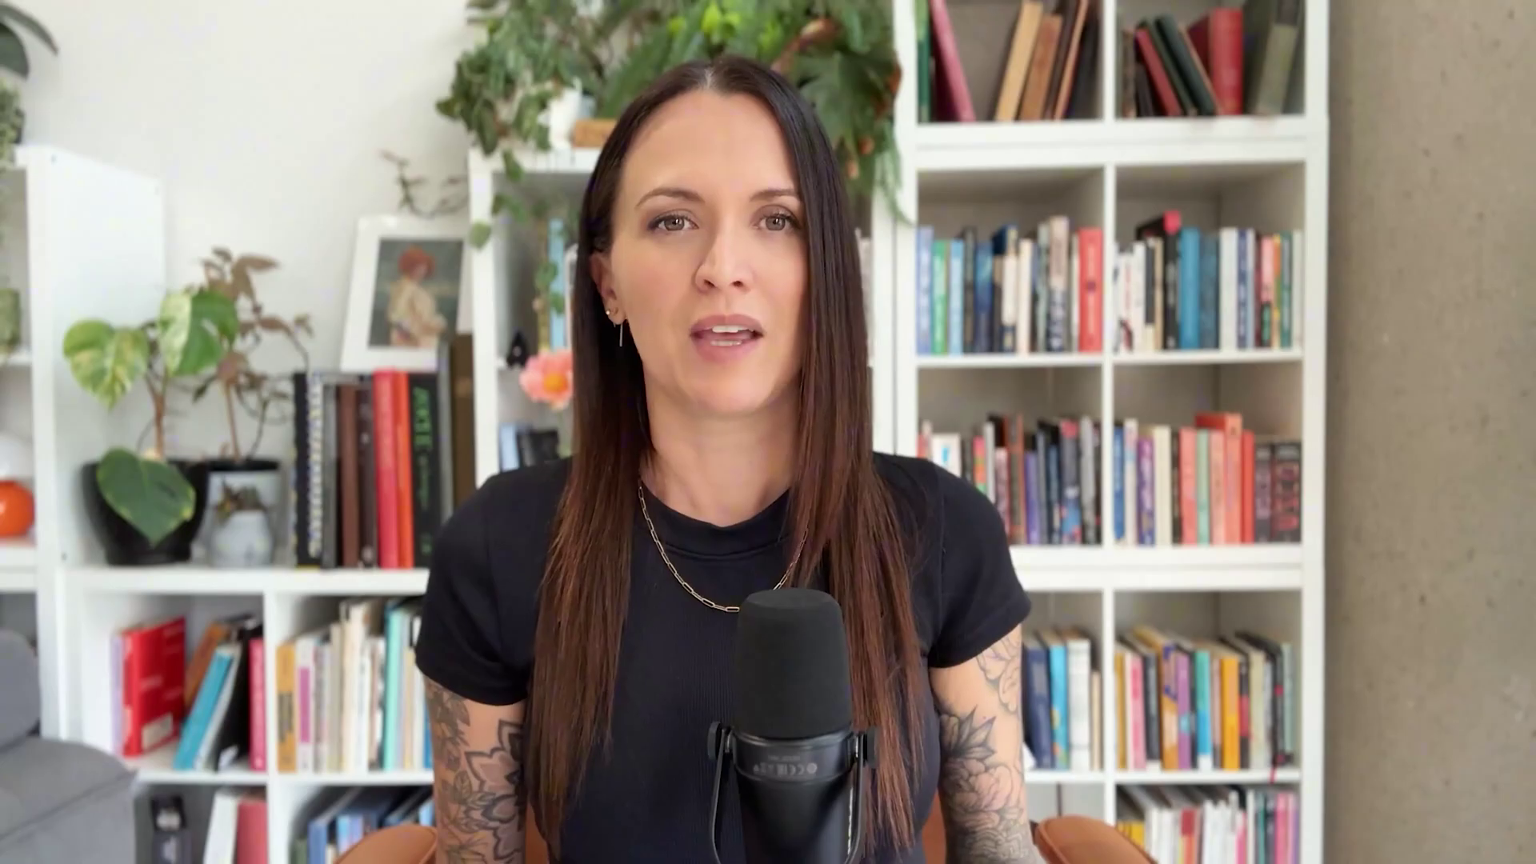